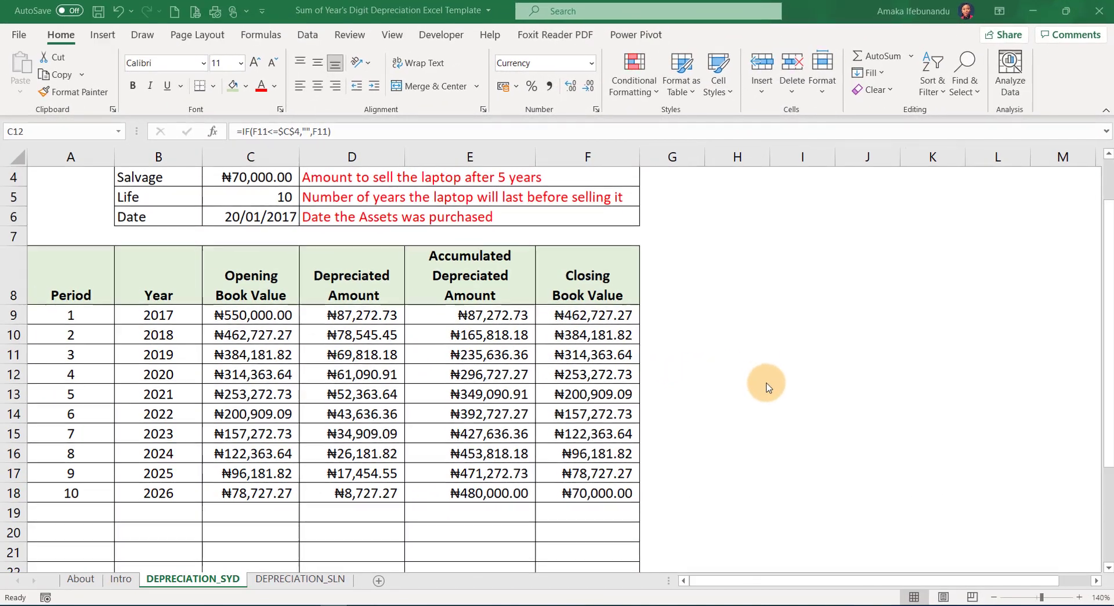
# Review the DEPRECIATION_SLN sheet's straight-line schedule and highlight its cost, salvage, life and date values in C3:C6.
pyautogui.scroll(1, 766, 386)
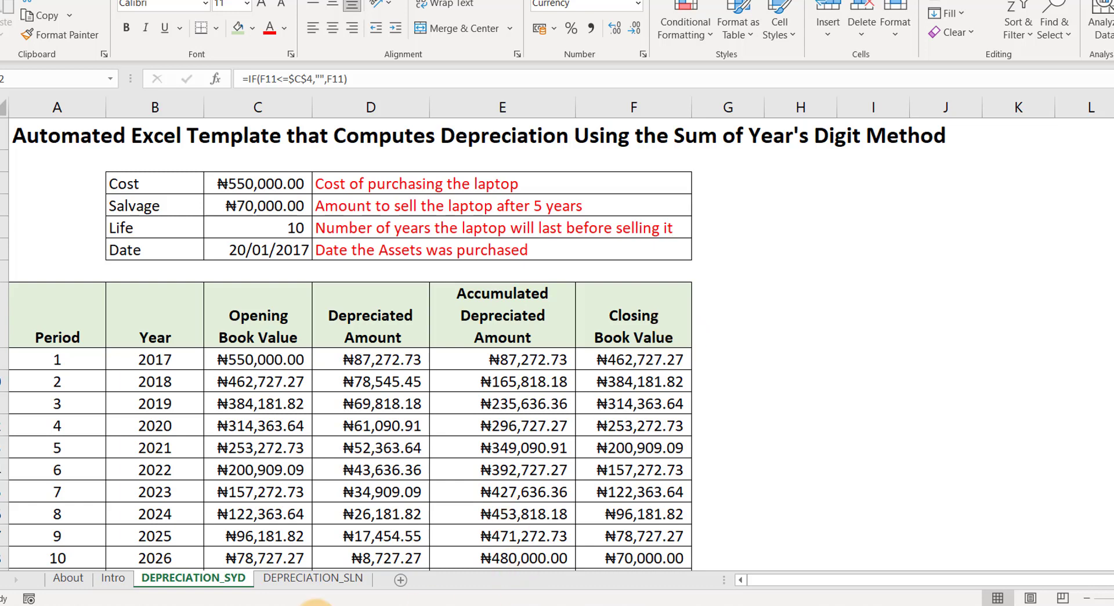
pyautogui.click(298, 579)
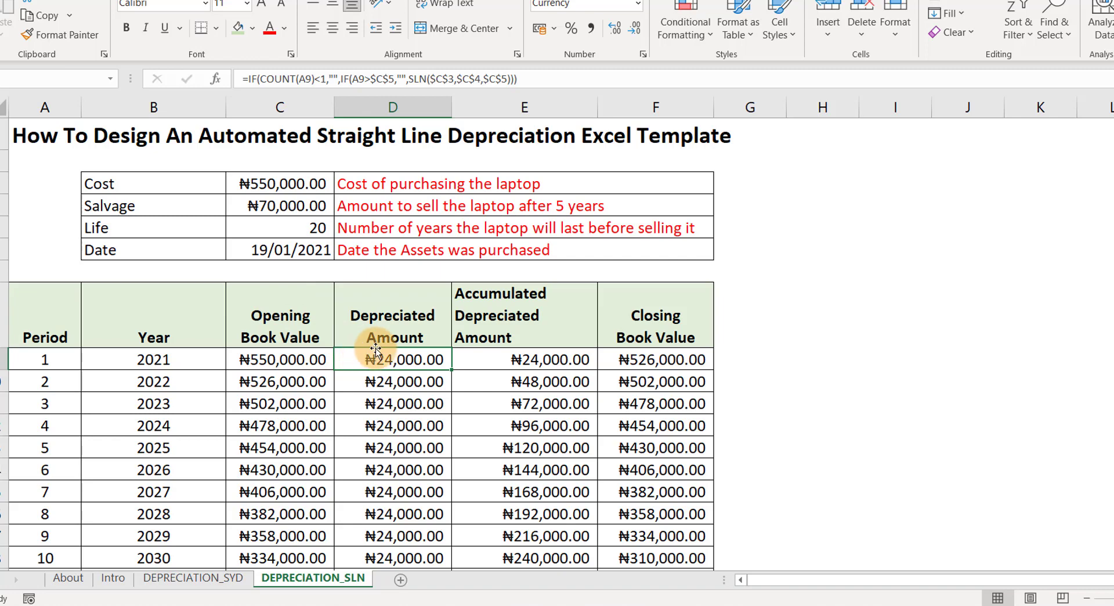
pyautogui.scroll(-1, 411, 335)
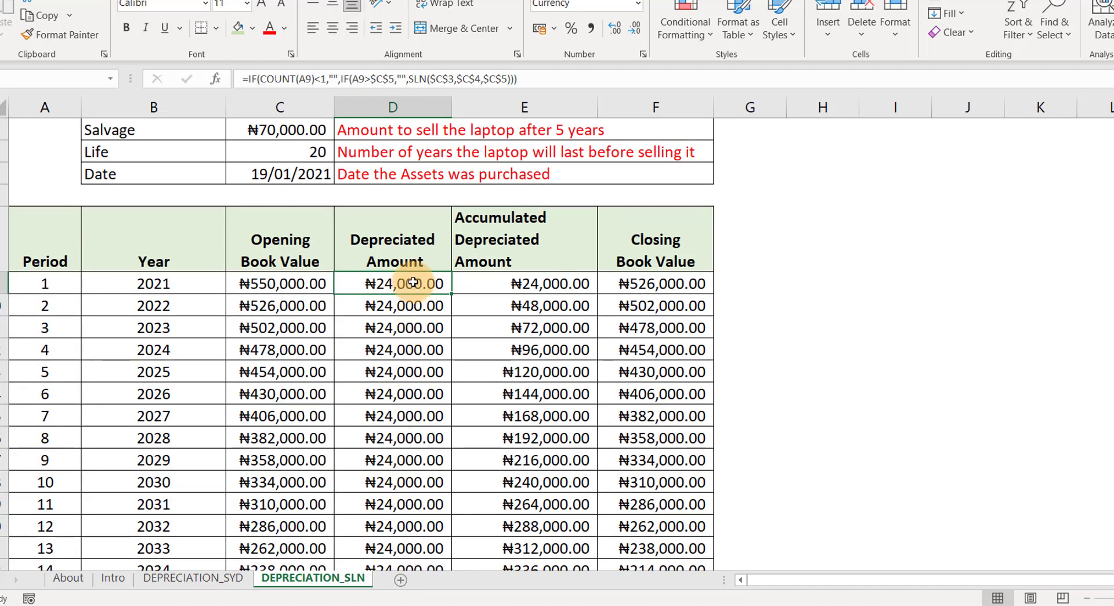
pyautogui.scroll(-2, 406, 324)
pyautogui.scroll(3, 410, 348)
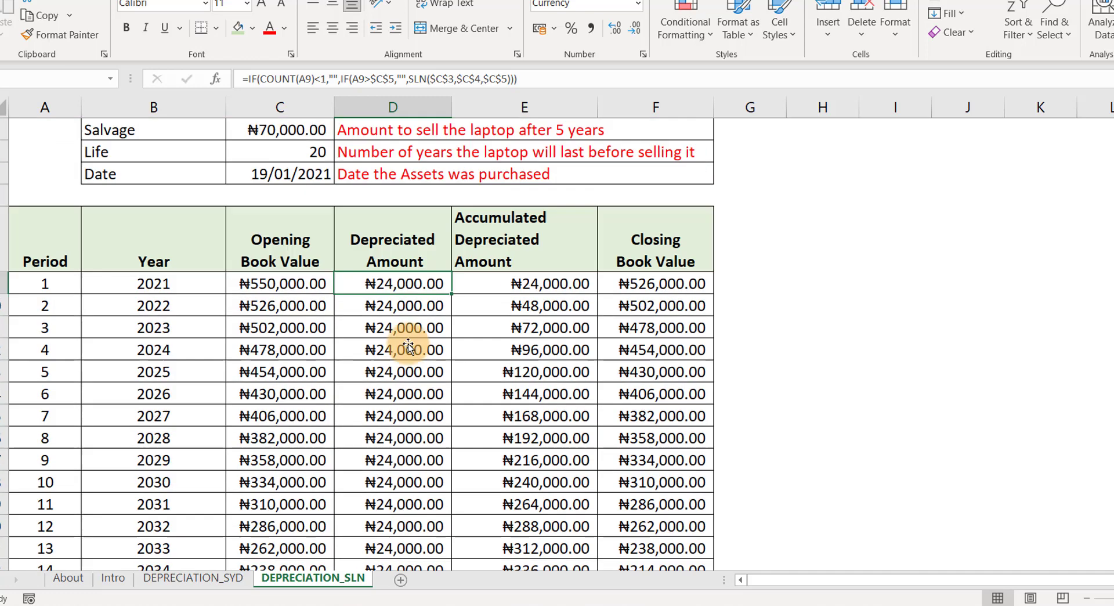
pyautogui.moveTo(273, 183); pyautogui.dragTo(281, 249)
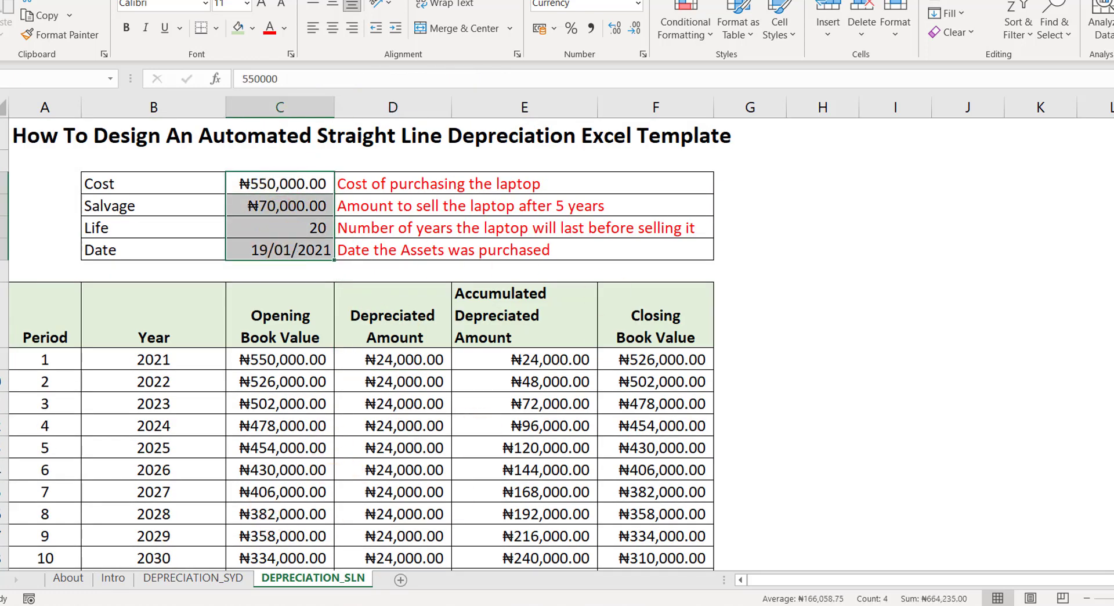
# Examine the yearly depreciated amounts on the DEPRECIATION_SYD sheet and the SYD formula in D9.
pyautogui.click(174, 579)
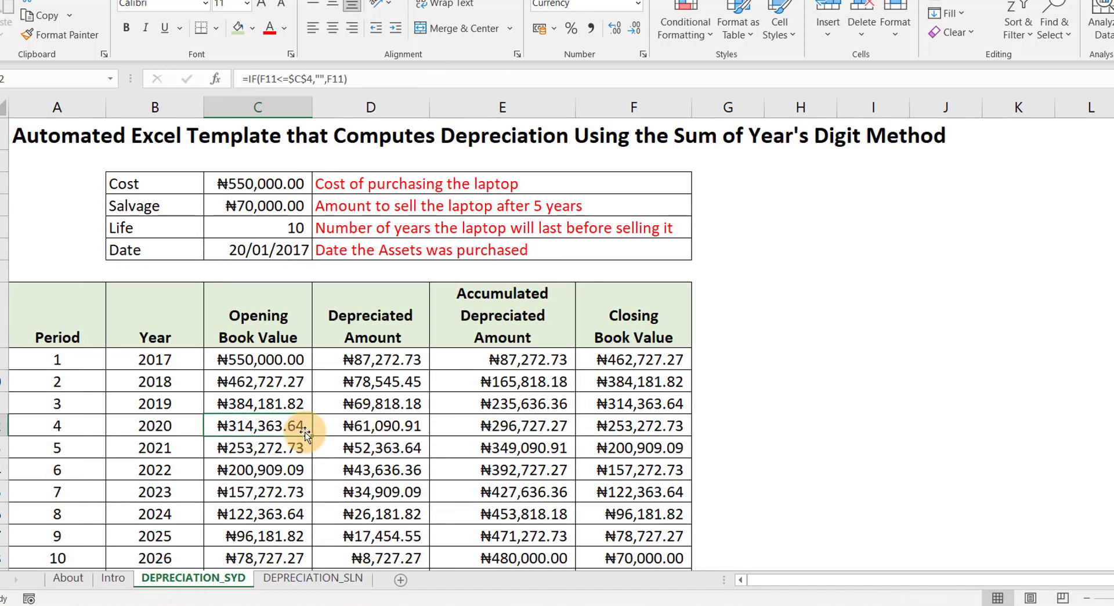
pyautogui.moveTo(384, 359); pyautogui.dragTo(380, 448)
pyautogui.click(378, 359)
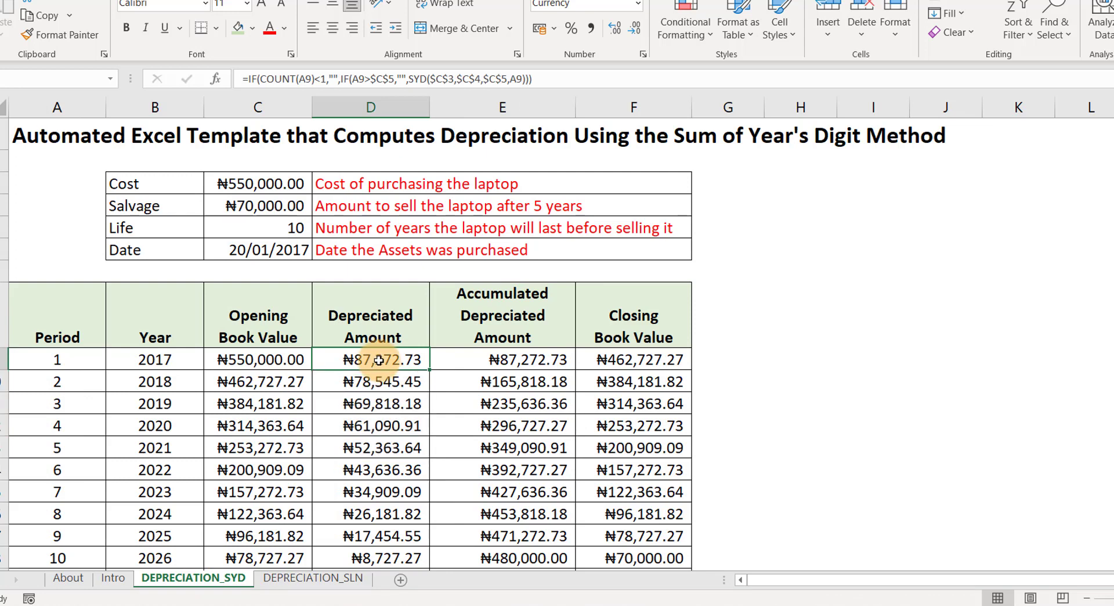
pyautogui.scroll(-2, 380, 400)
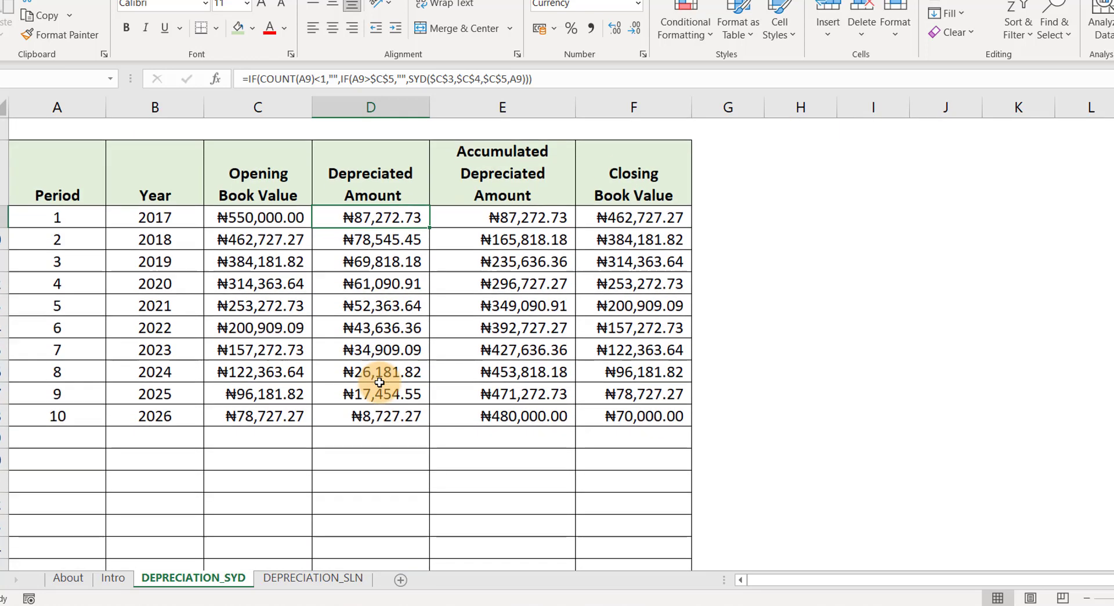
pyautogui.scroll(2, 380, 409)
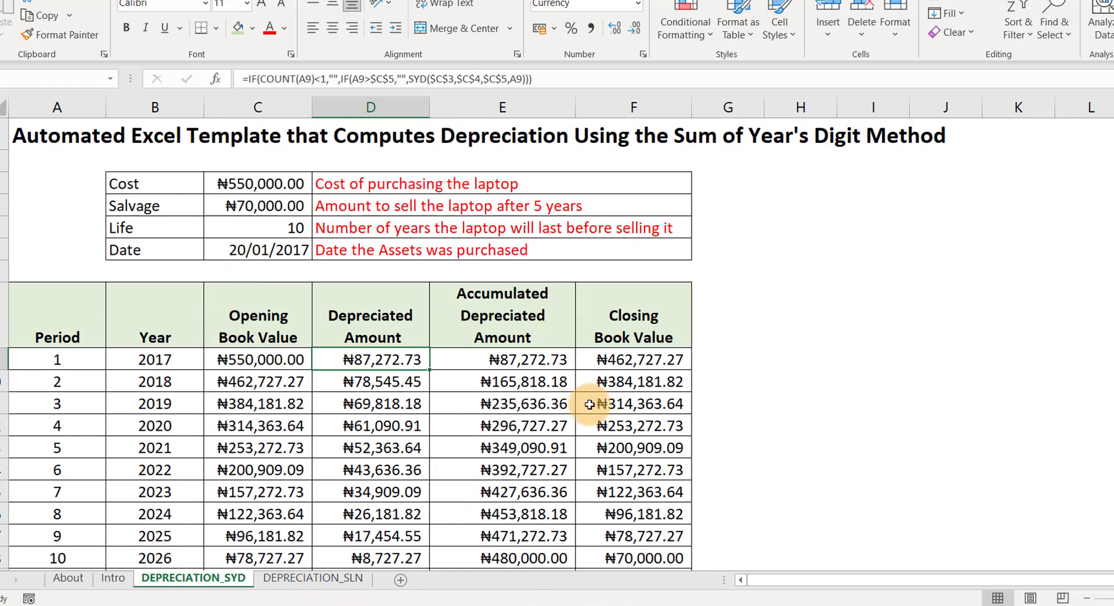
# Read the Intro sheet's description and function list, and look over the full DEPRECIATION_SYD template.
pyautogui.click(112, 576)
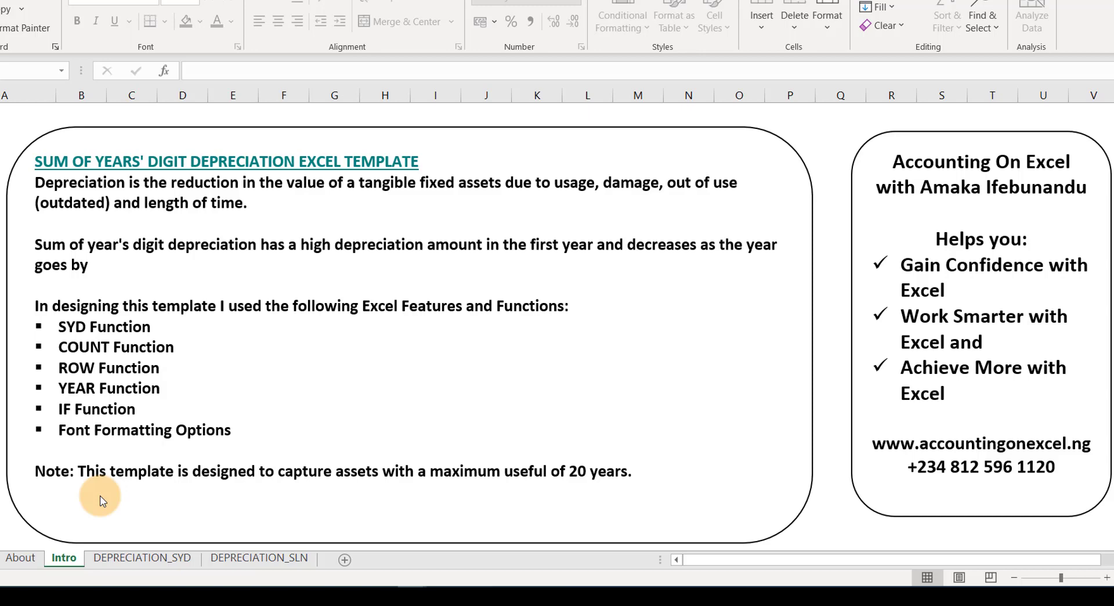
pyautogui.click(112, 555)
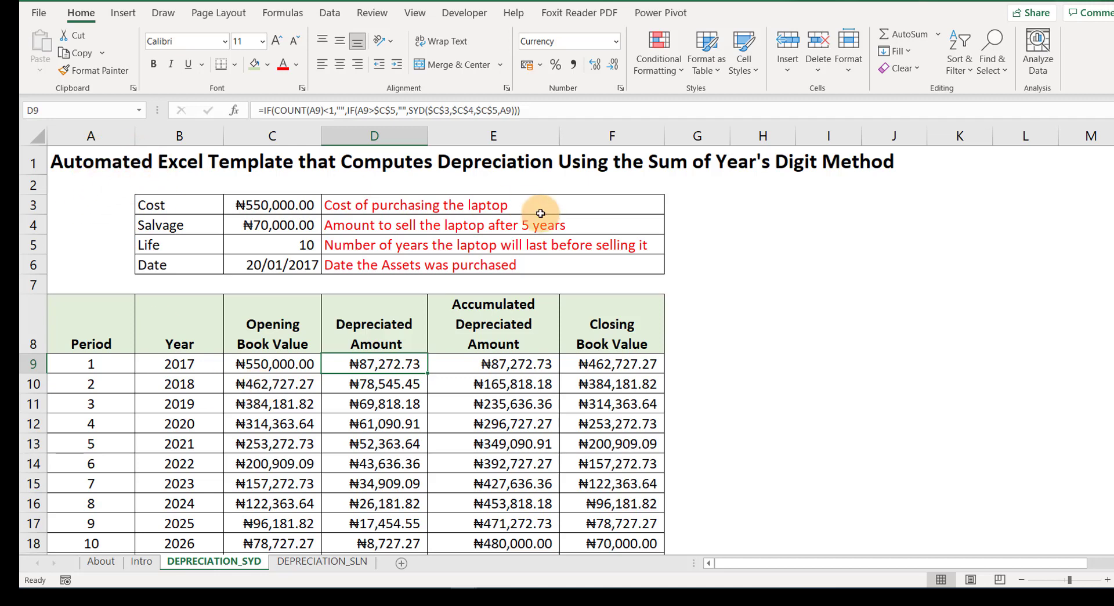
pyautogui.scroll(-2, 348, 377)
pyautogui.scroll(2, 244, 406)
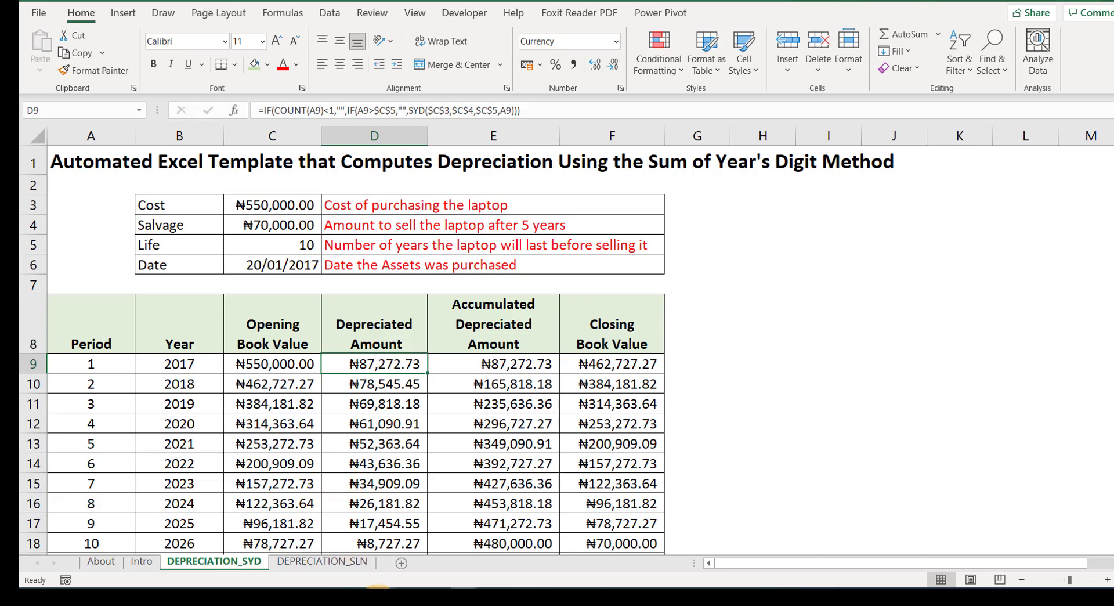
# Add a blank worksheet and copy the whole template range A1:F30 from the DEPRECIATION_SYD sheet.
pyautogui.click(400, 563)
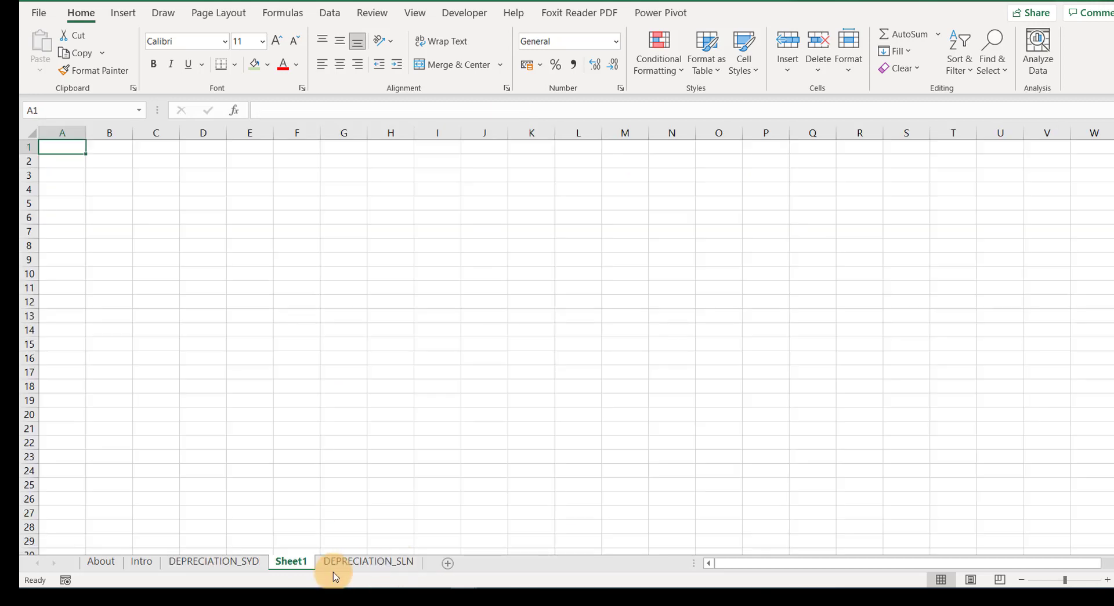
pyautogui.click(243, 561)
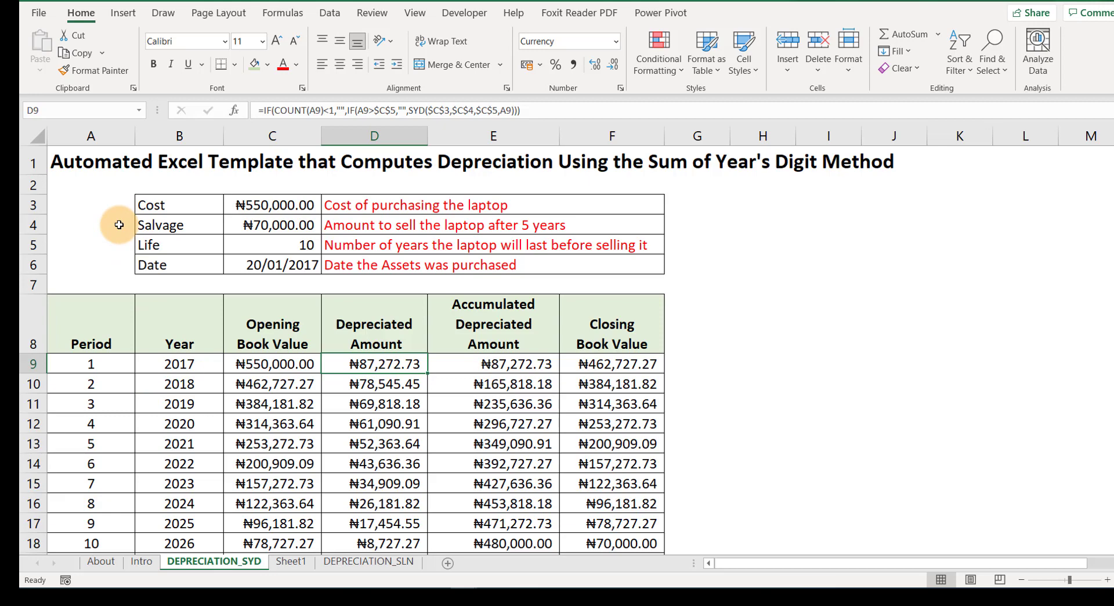
pyautogui.moveTo(96, 162); pyautogui.dragTo(539, 428)
pyautogui.hotkey('ctrl', 'c')
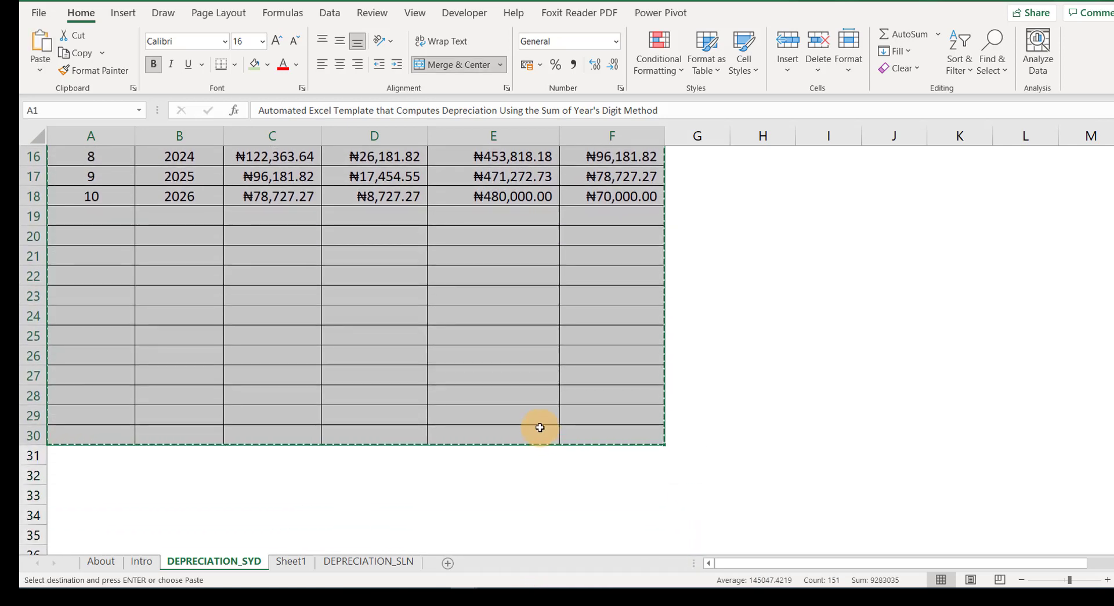
# Paste the copied template into Sheet1 at A1 as values only and clear the copy selection.
pyautogui.click(305, 567)
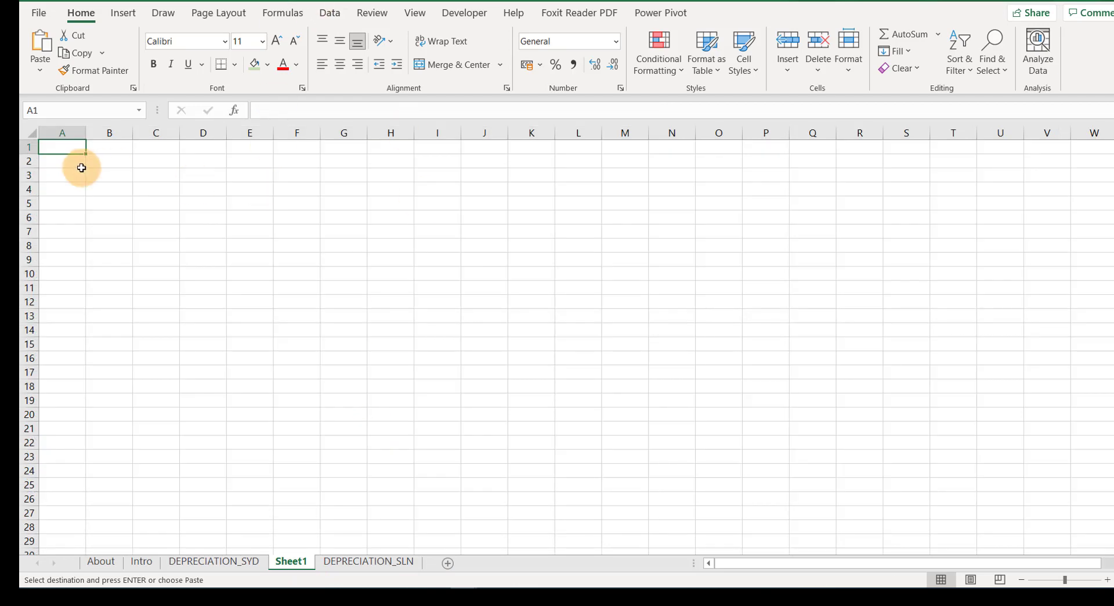
pyautogui.click(39, 78)
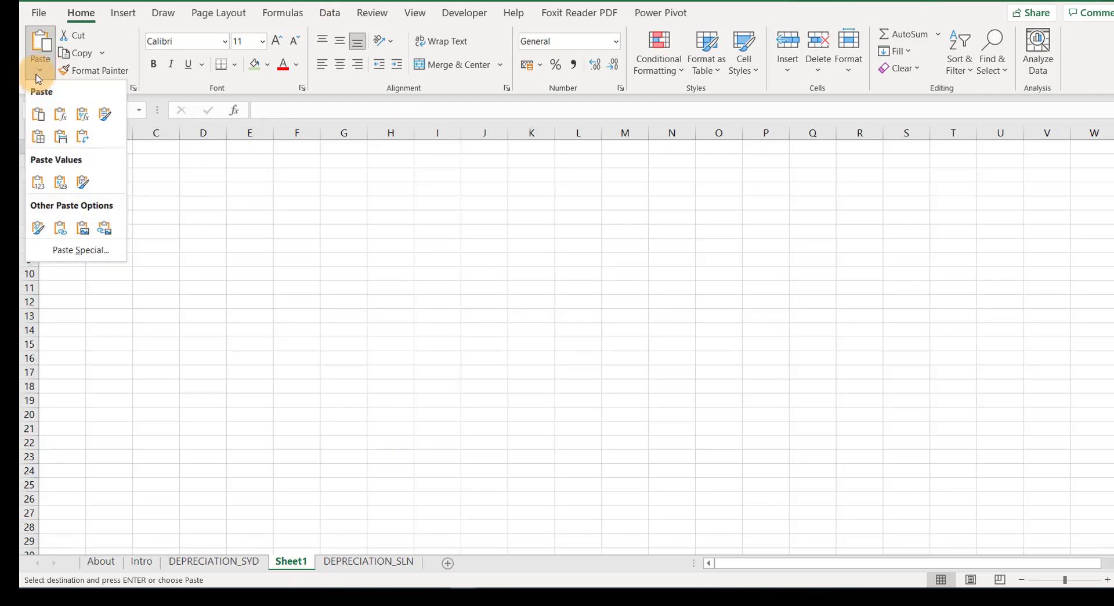
pyautogui.click(36, 181)
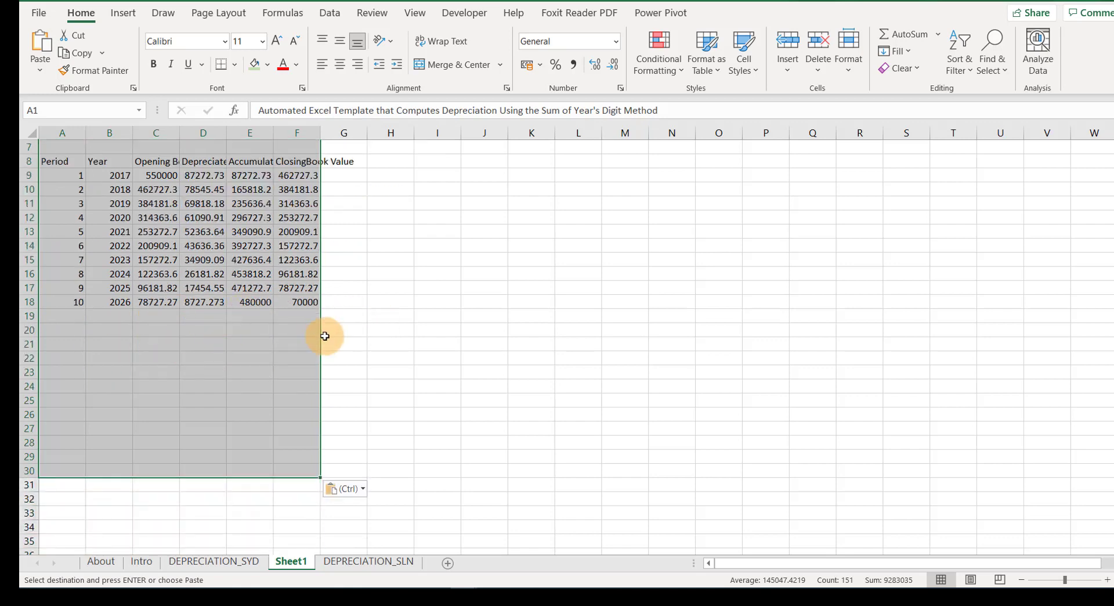
pyautogui.scroll(-2, 50, 521)
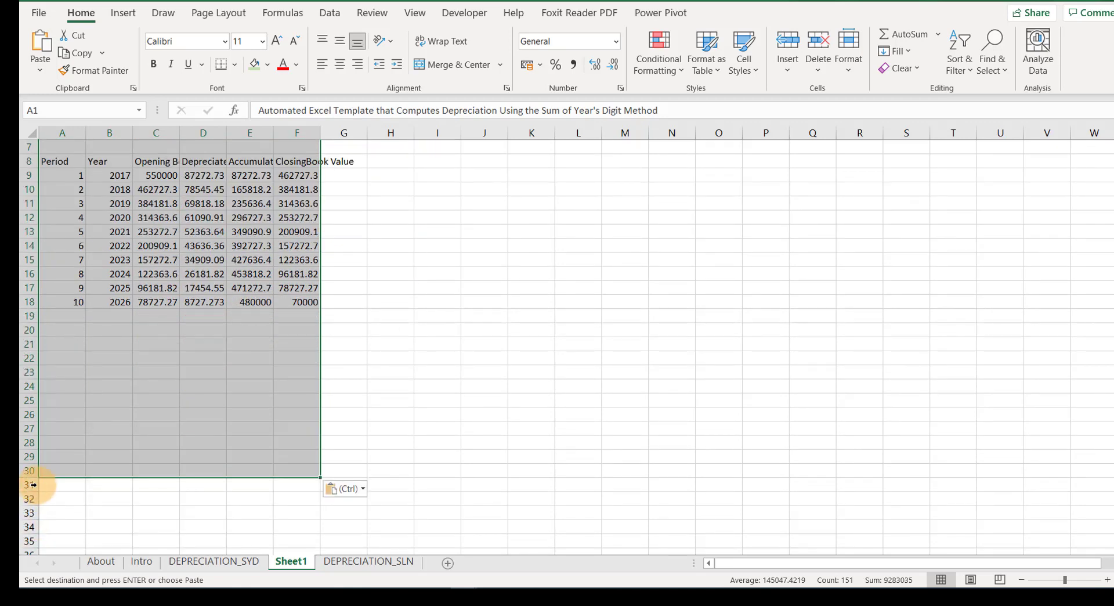
pyautogui.scroll(2, 392, 347)
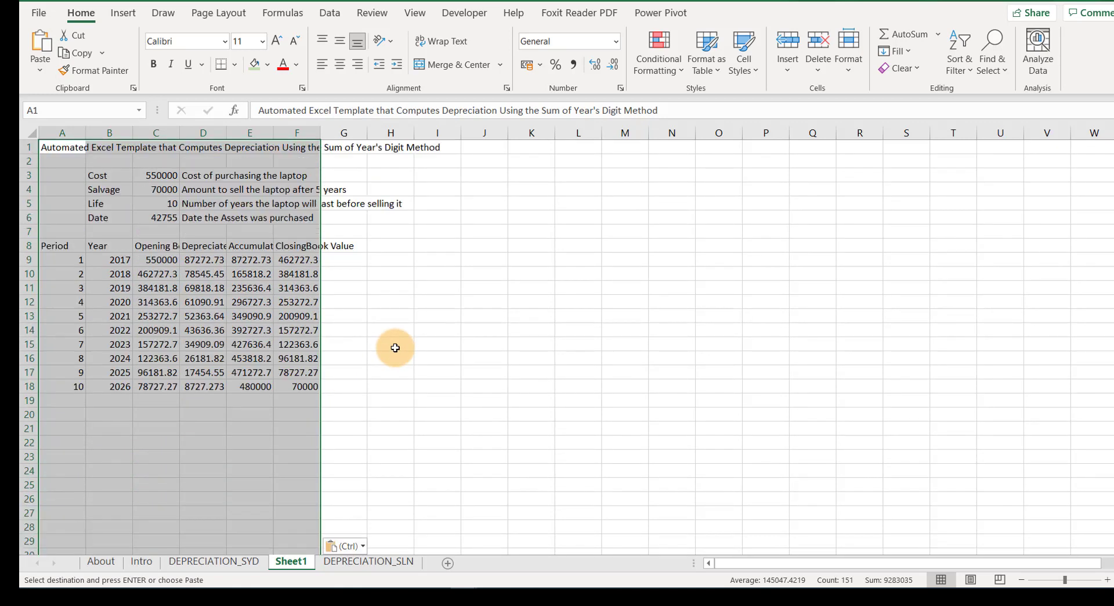
pyautogui.click(120, 300)
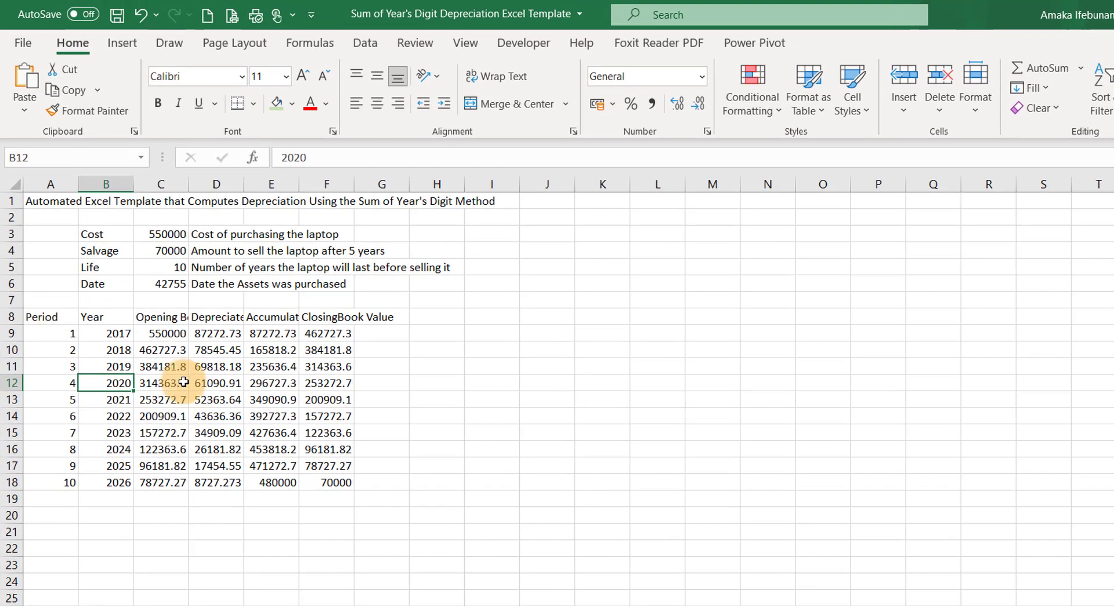
pyautogui.press('Escape')
# Apply All Borders to the depreciation schedule range A8:F30.
pyautogui.moveTo(56, 319); pyautogui.dragTo(316, 591)
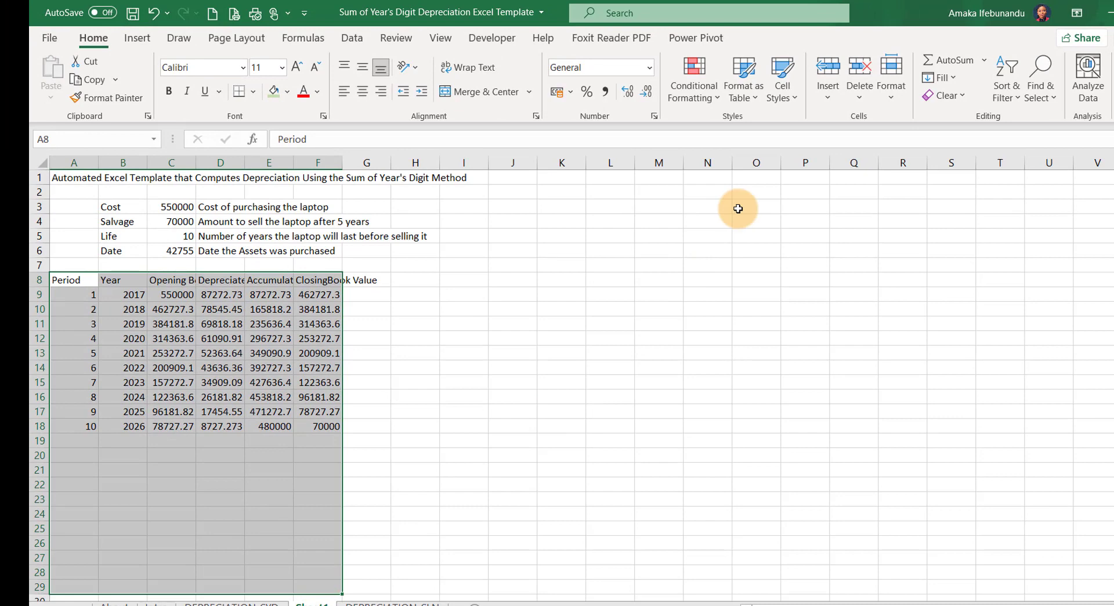
pyautogui.scroll(-1, 738, 208)
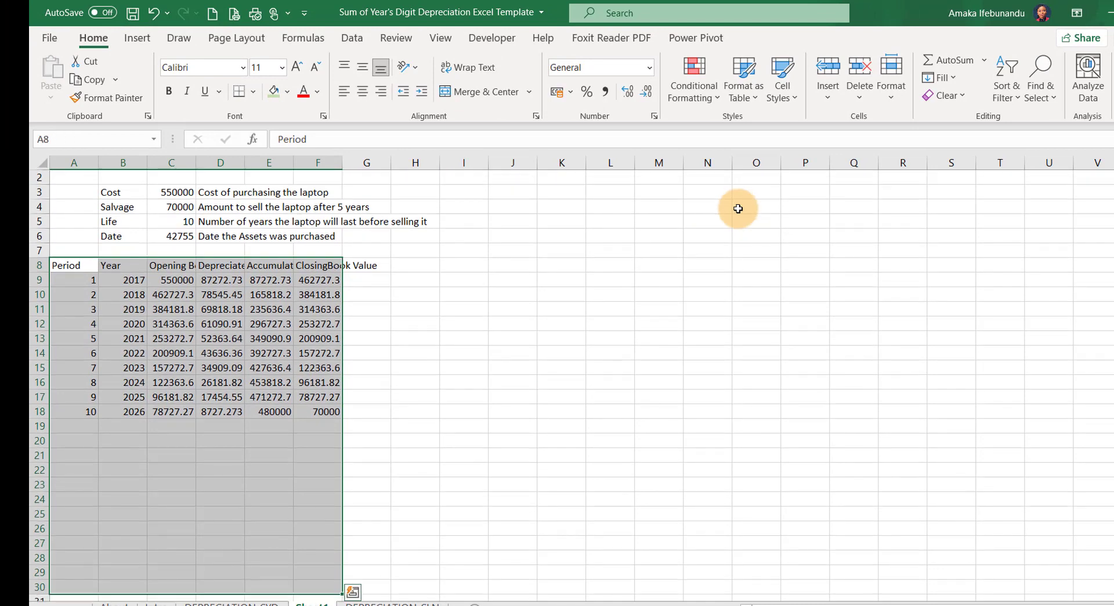
pyautogui.click(257, 94)
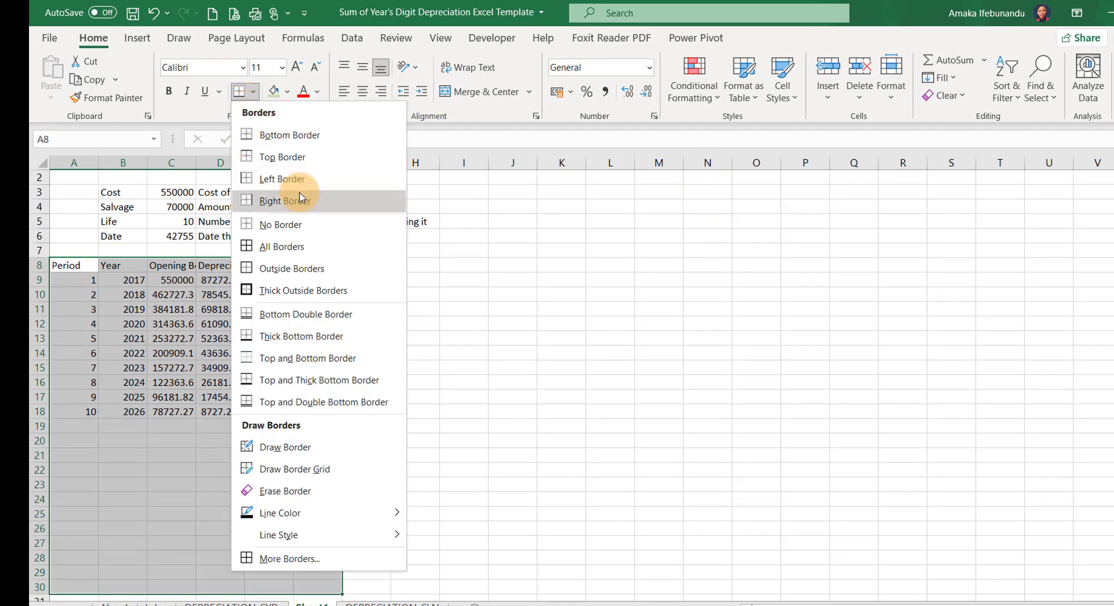
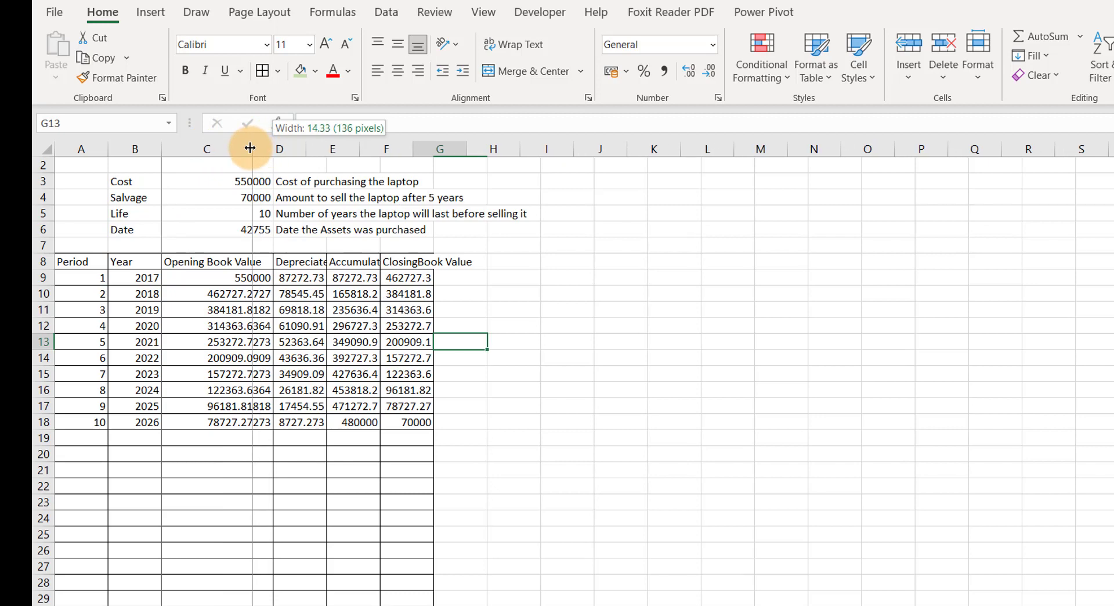
# Re-enter the headers in C8, D8 and E8 so their text wraps onto separate lines within each cell.
pyautogui.click(212, 259)
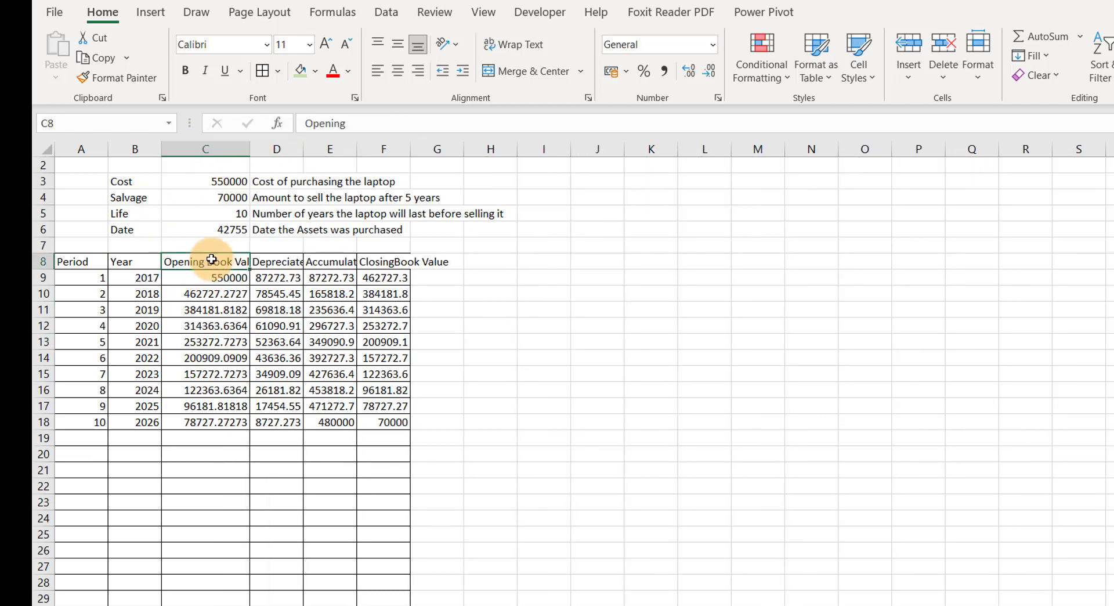
pyautogui.press('Return')
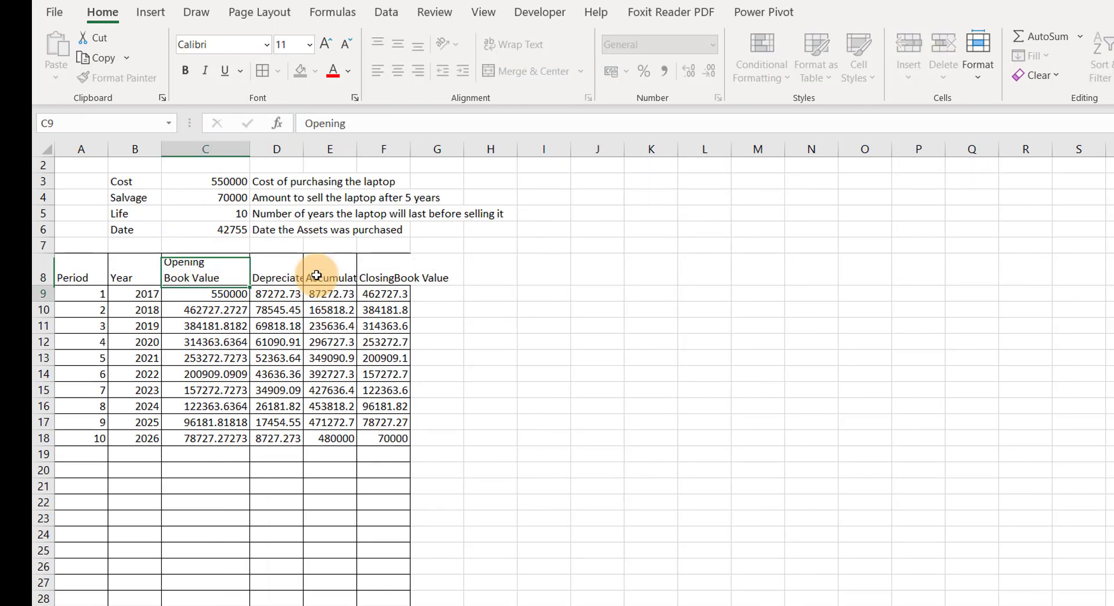
pyautogui.doubleClick(285, 263)
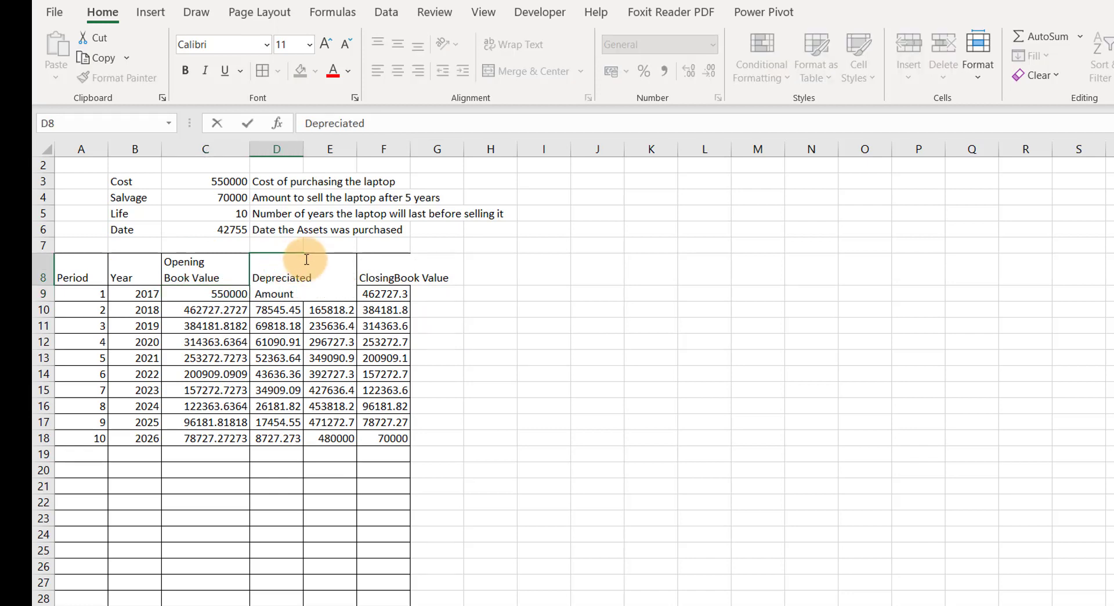
pyautogui.press('Return')
pyautogui.doubleClick(347, 274)
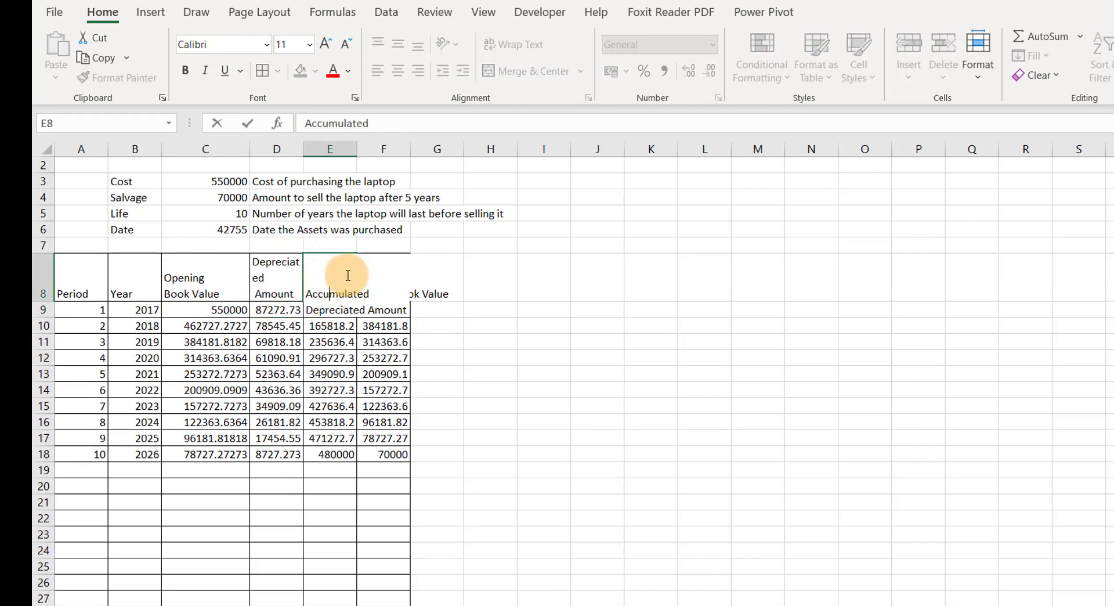
pyautogui.press('Return')
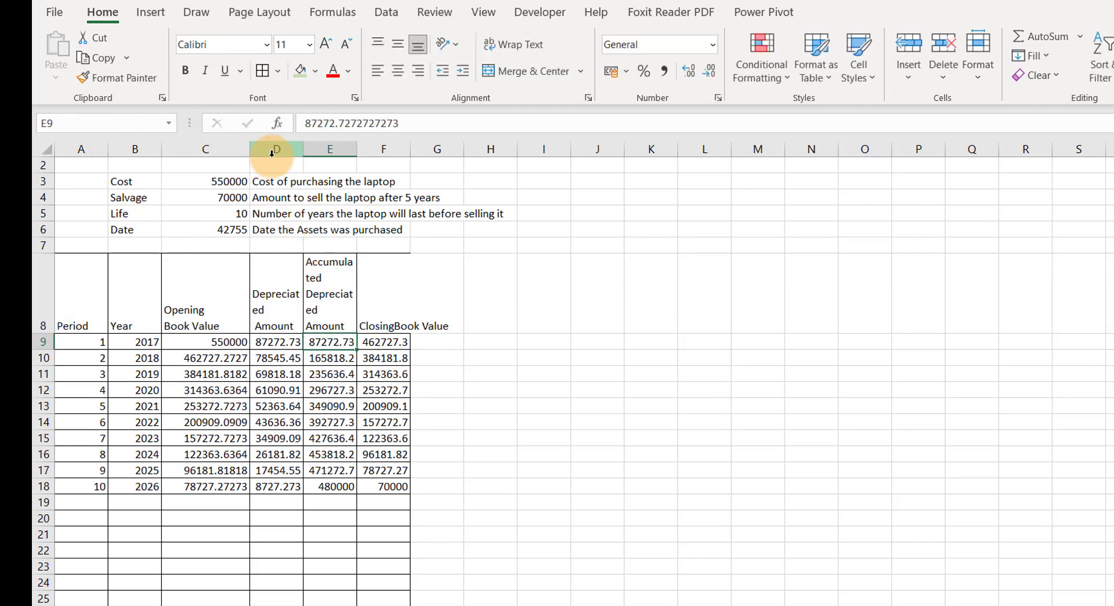
# Widen columns D, E and F to fit their headings and wrap the Closing Book Value header in F8.
pyautogui.moveTo(300, 146); pyautogui.dragTo(407, 146)
pyautogui.doubleClick(437, 296)
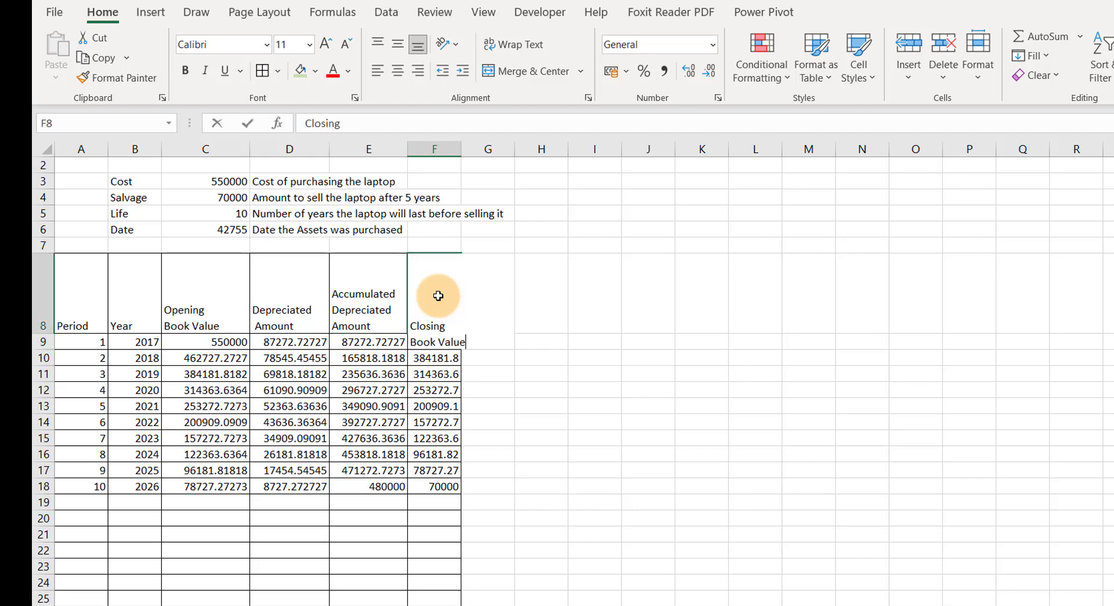
pyautogui.press('Return')
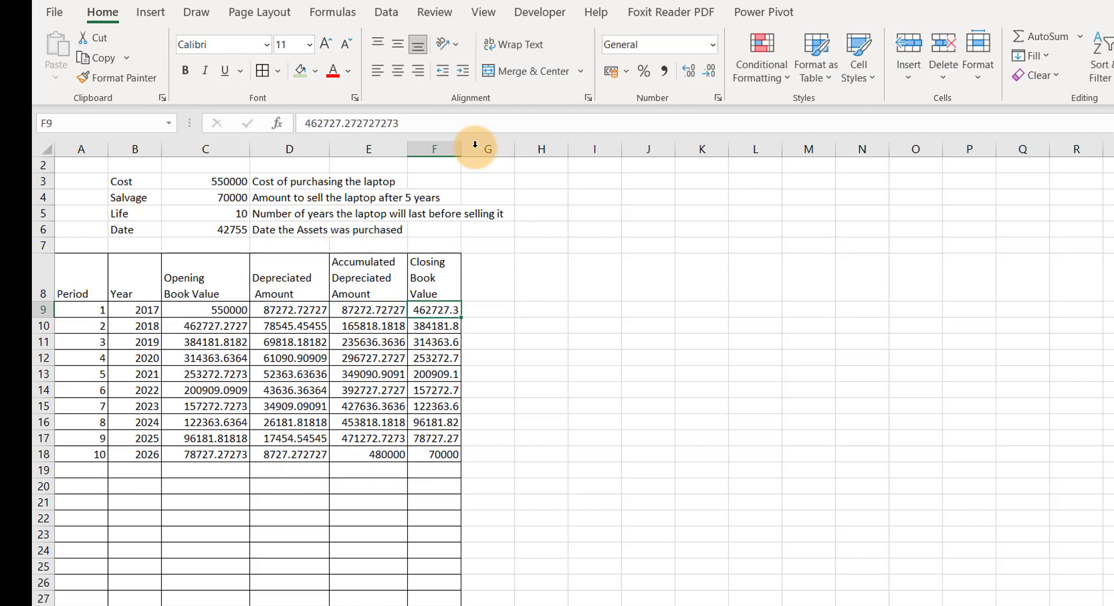
pyautogui.moveTo(458, 154); pyautogui.dragTo(487, 154)
# Make the schedule's header row A8:F8 bold and centre its text horizontally.
pyautogui.moveTo(101, 280); pyautogui.dragTo(435, 278)
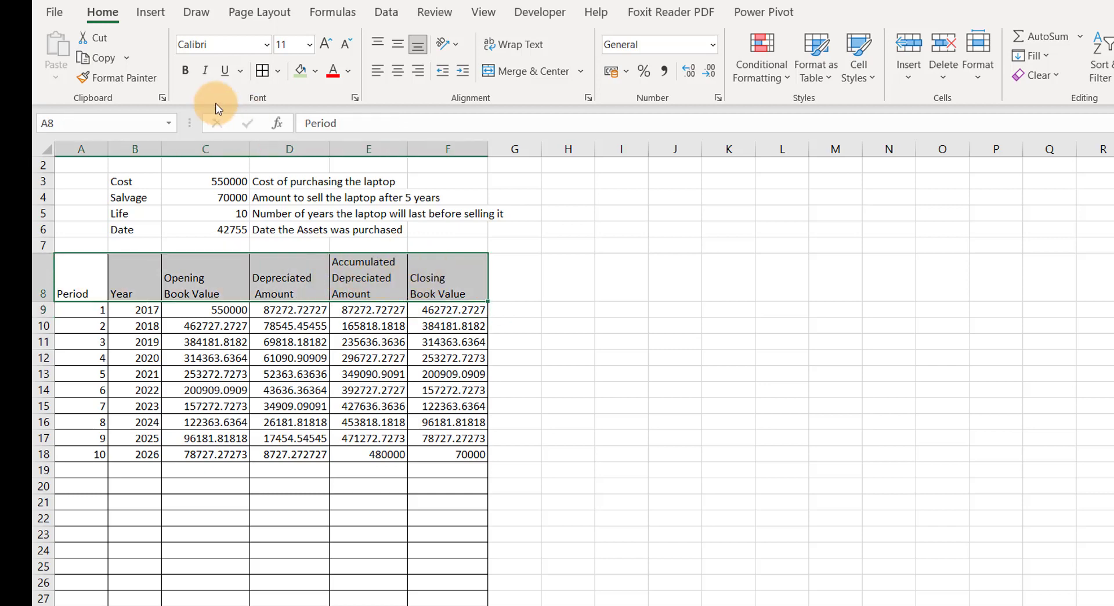
pyautogui.click(184, 75)
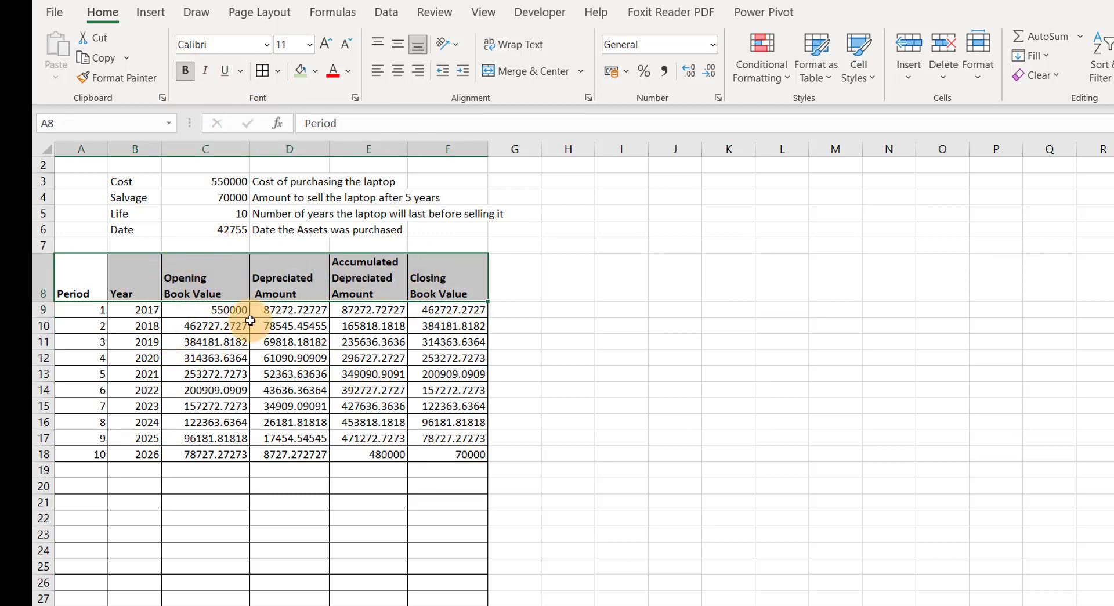
pyautogui.click(398, 72)
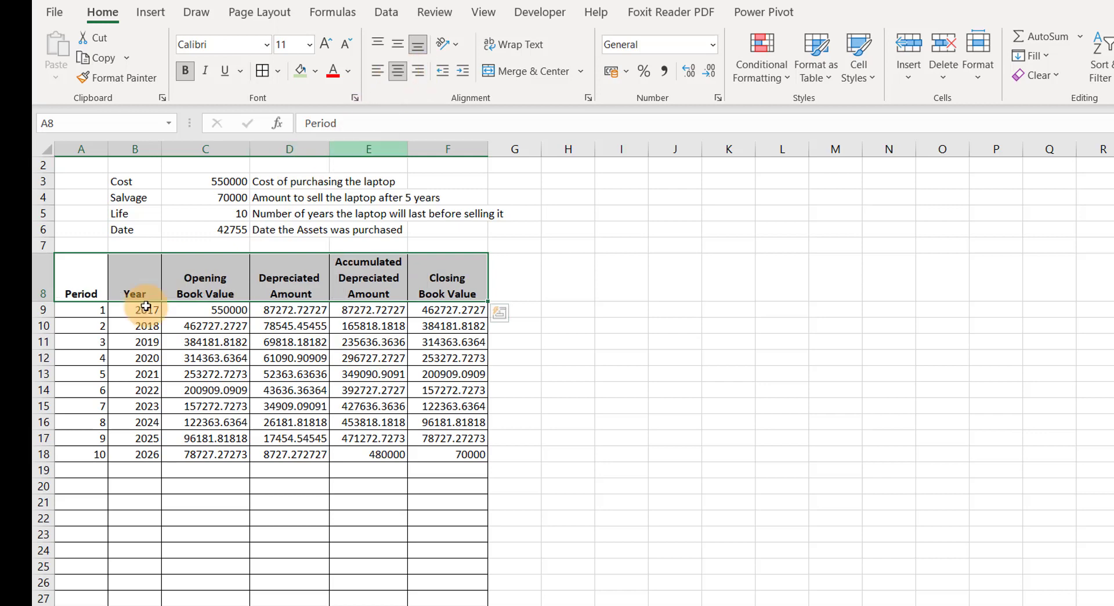
# Increase the font size of the depreciation schedule A8:F30 to 14.
pyautogui.moveTo(91, 281); pyautogui.dragTo(456, 591)
pyautogui.click(328, 46)
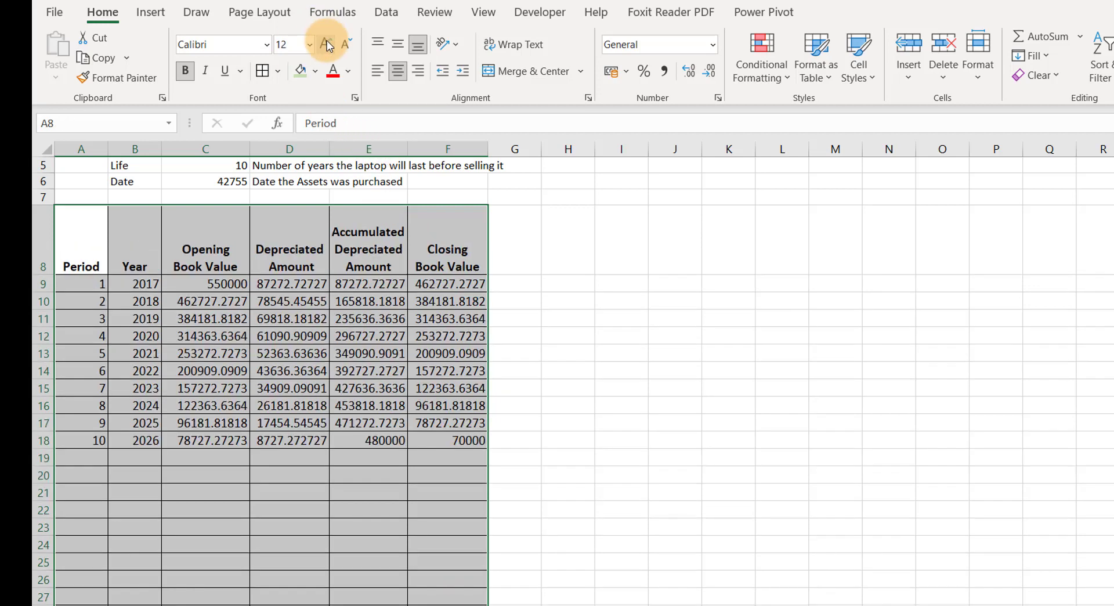
pyautogui.click(329, 46)
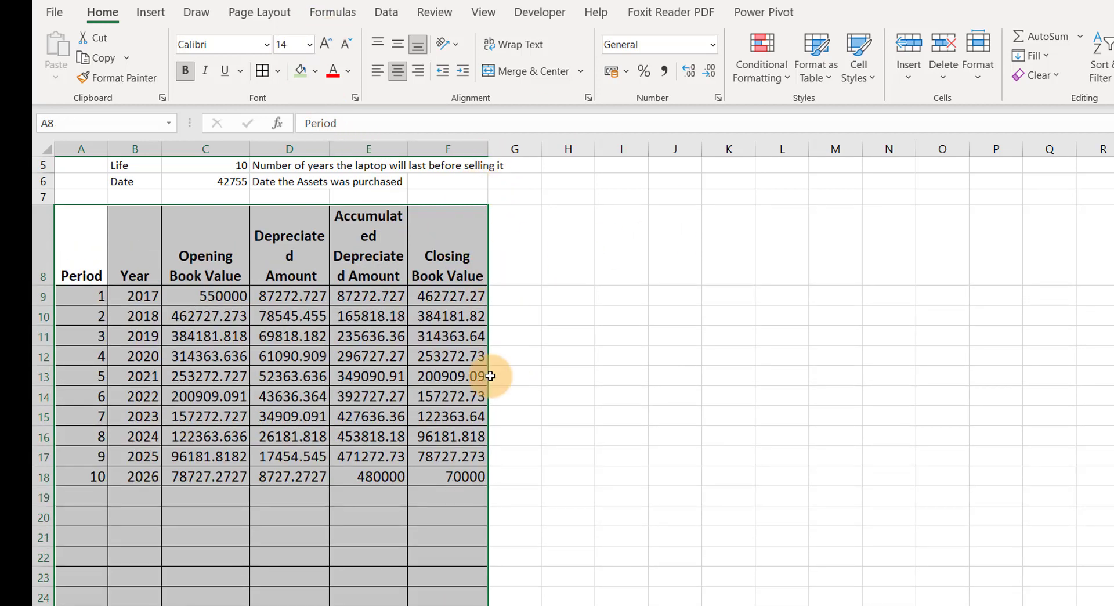
pyautogui.click(281, 399)
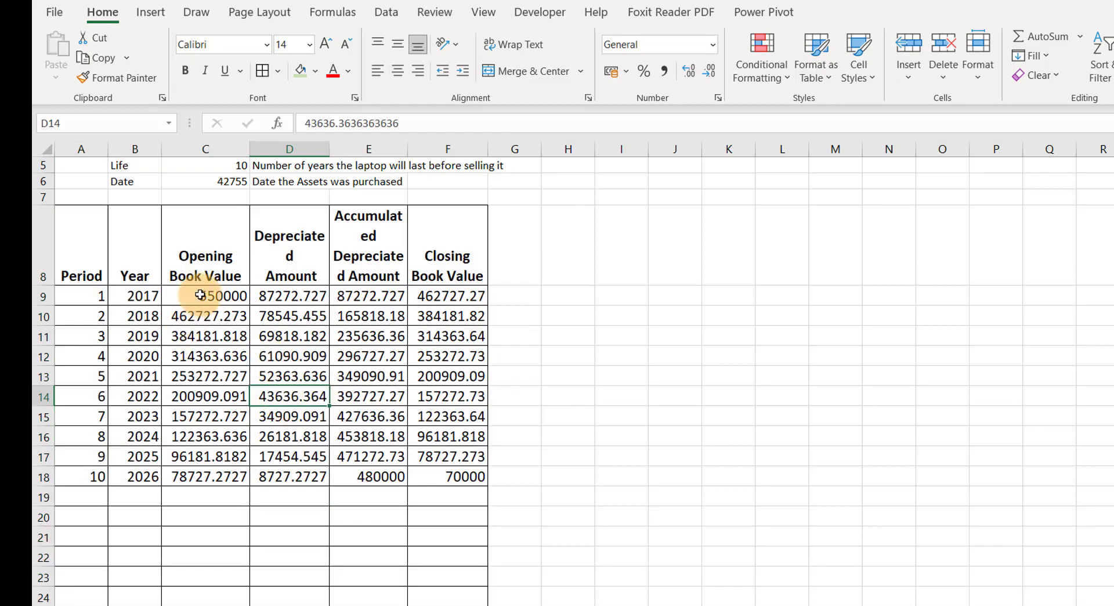
# Format the schedule amounts in C9:F30 with comma separators and no decimal places.
pyautogui.moveTo(200, 293); pyautogui.dragTo(432, 596)
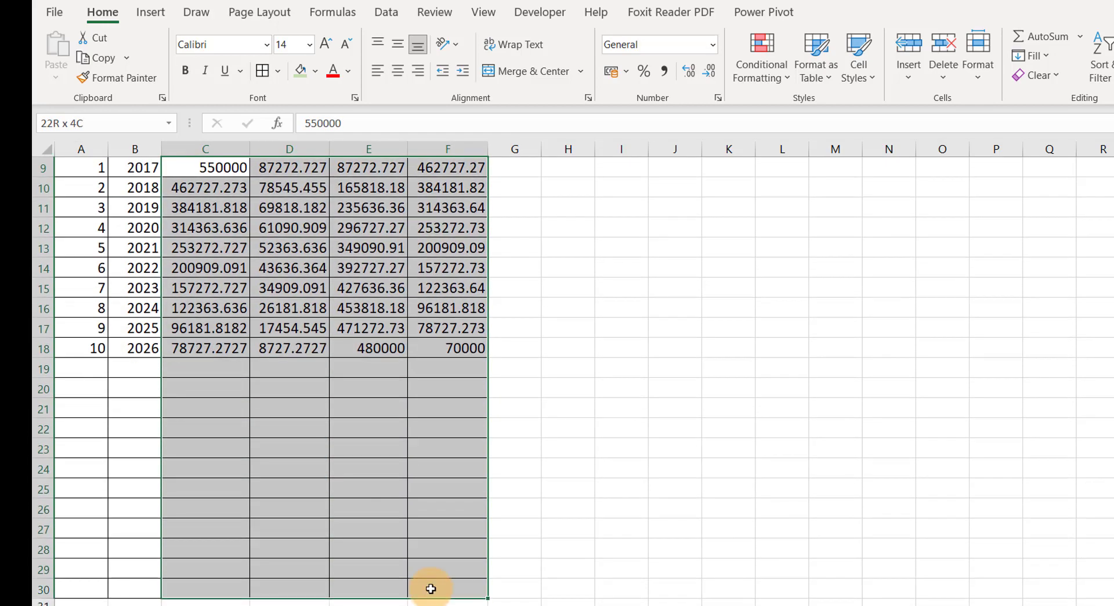
pyautogui.scroll(1, 603, 137)
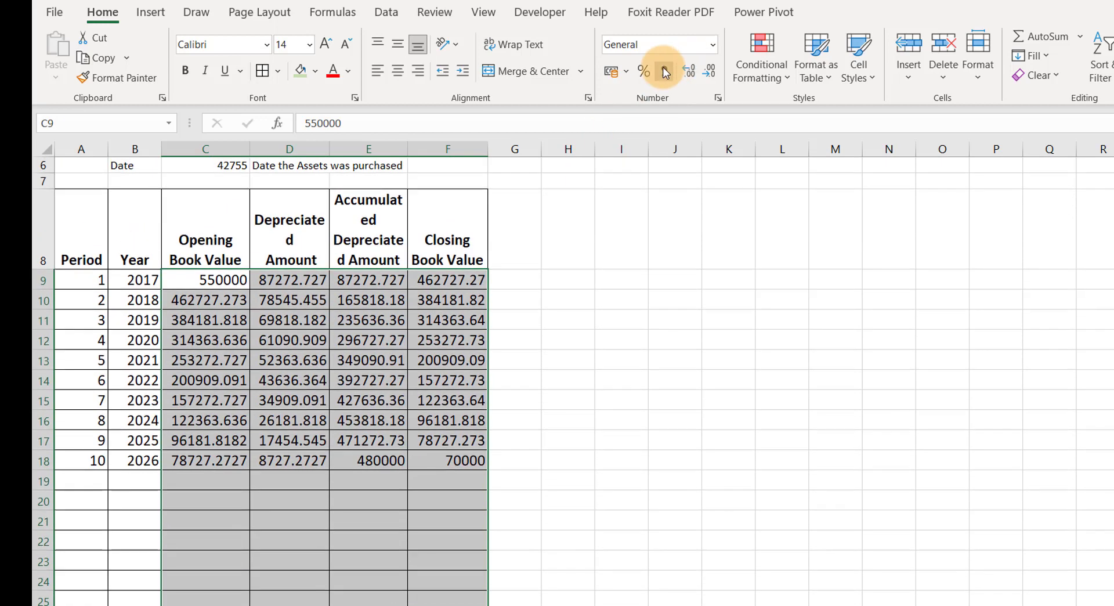
pyautogui.click(665, 71)
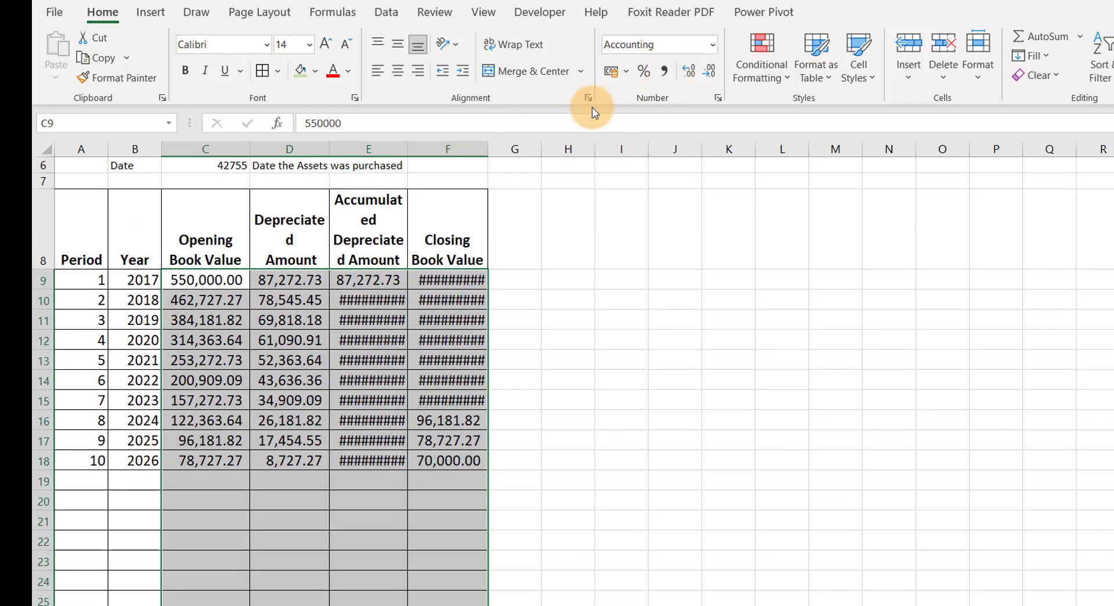
pyautogui.click(706, 71)
pyautogui.click(706, 70)
pyautogui.click(195, 450)
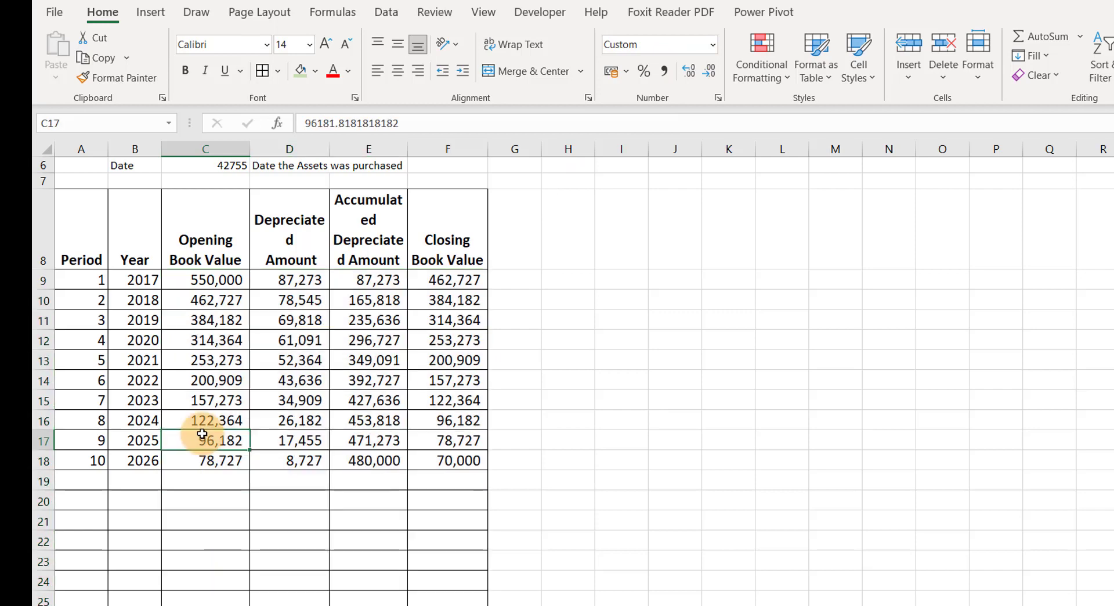
# Merge the descriptions in D3:G6 across each row and apply All Borders to the asset details B3:G6.
pyautogui.scroll(2, 214, 359)
pyautogui.moveTo(124, 198); pyautogui.dragTo(203, 245)
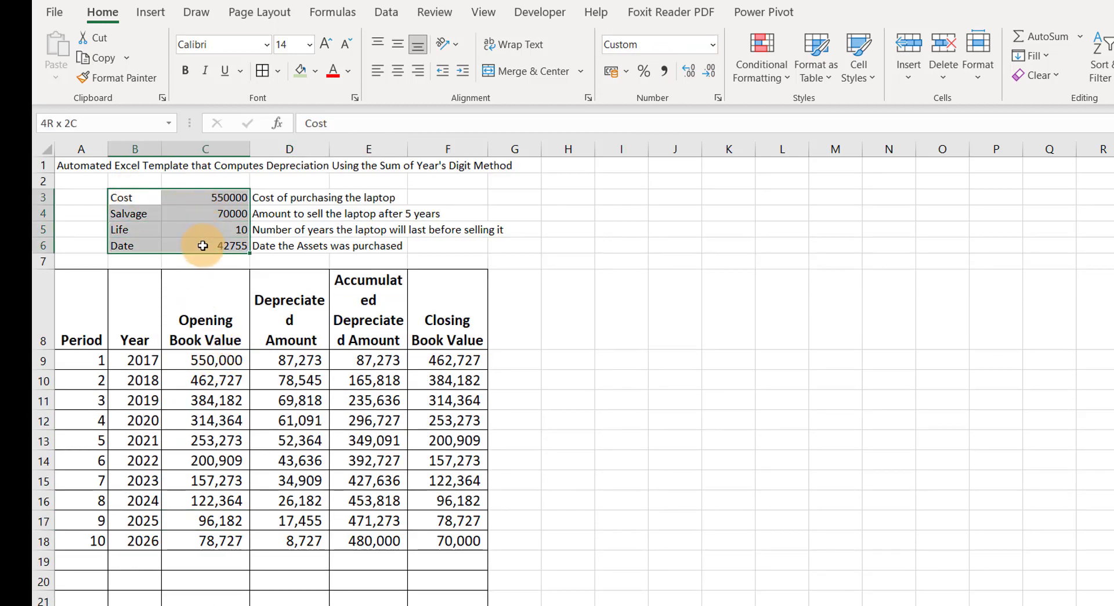
pyautogui.moveTo(262, 199); pyautogui.dragTo(493, 246)
pyautogui.click(262, 71)
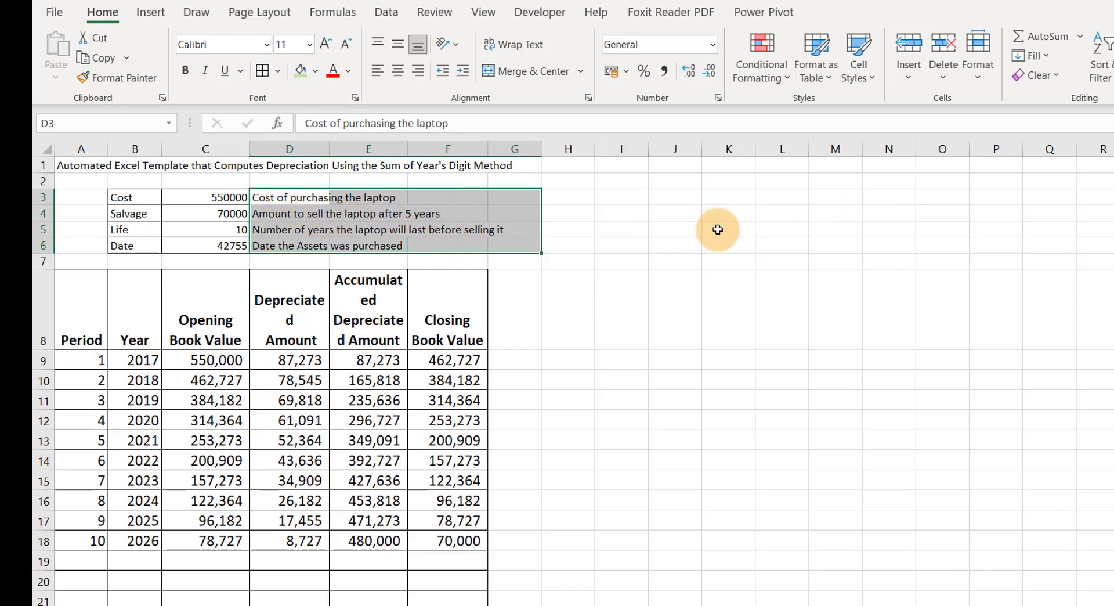
pyautogui.click(583, 69)
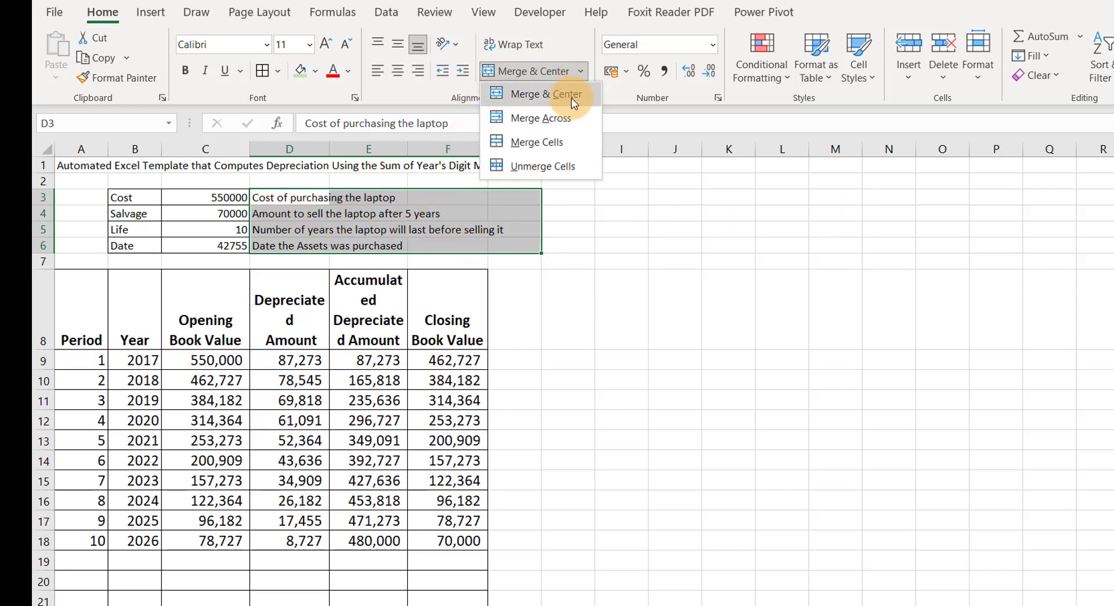
pyautogui.click(550, 123)
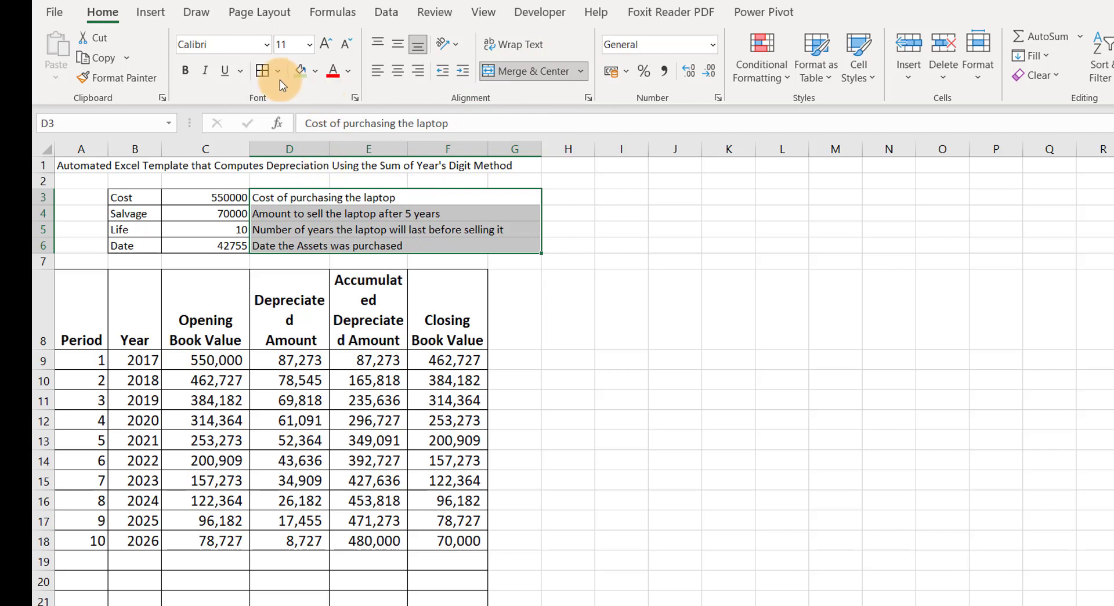
pyautogui.click(261, 70)
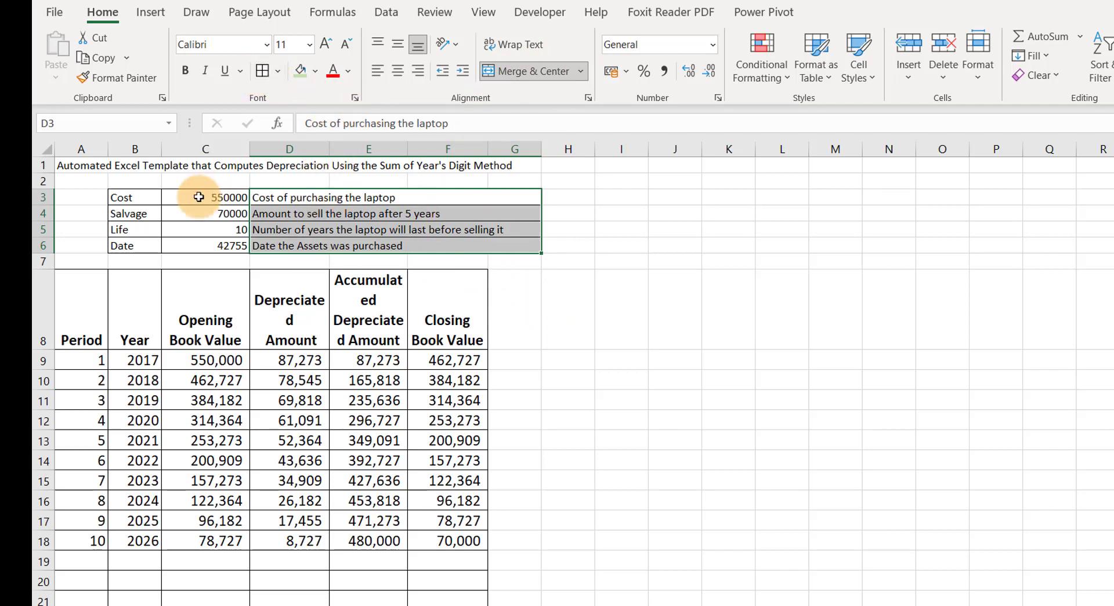
# Increase the font size of the asset details in B3:G6 to 14.
pyautogui.moveTo(139, 197); pyautogui.dragTo(434, 243)
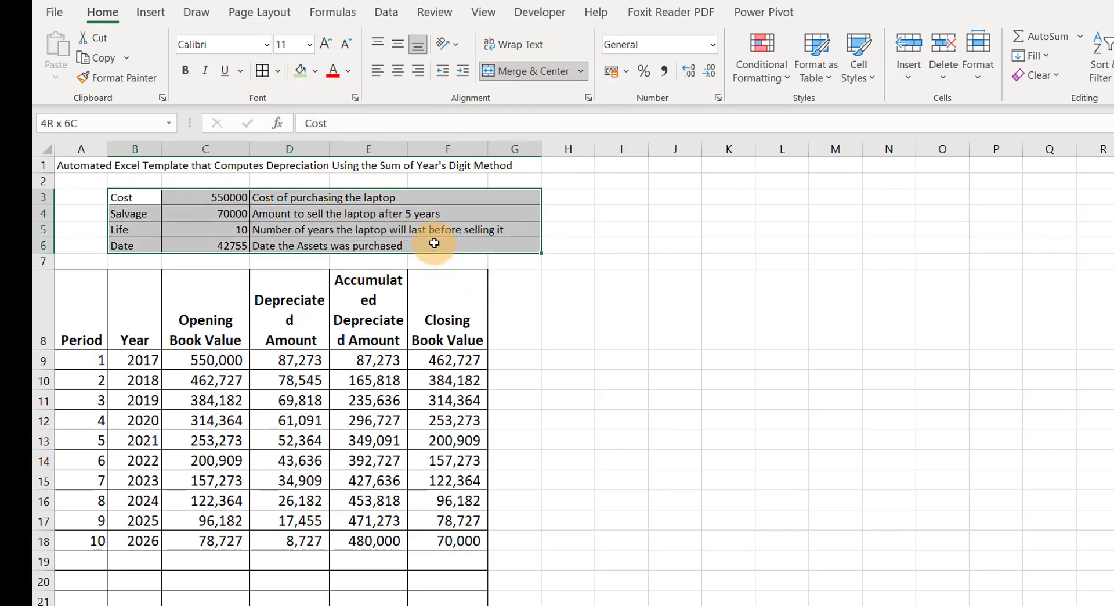
pyautogui.click(326, 42)
pyautogui.click(326, 42)
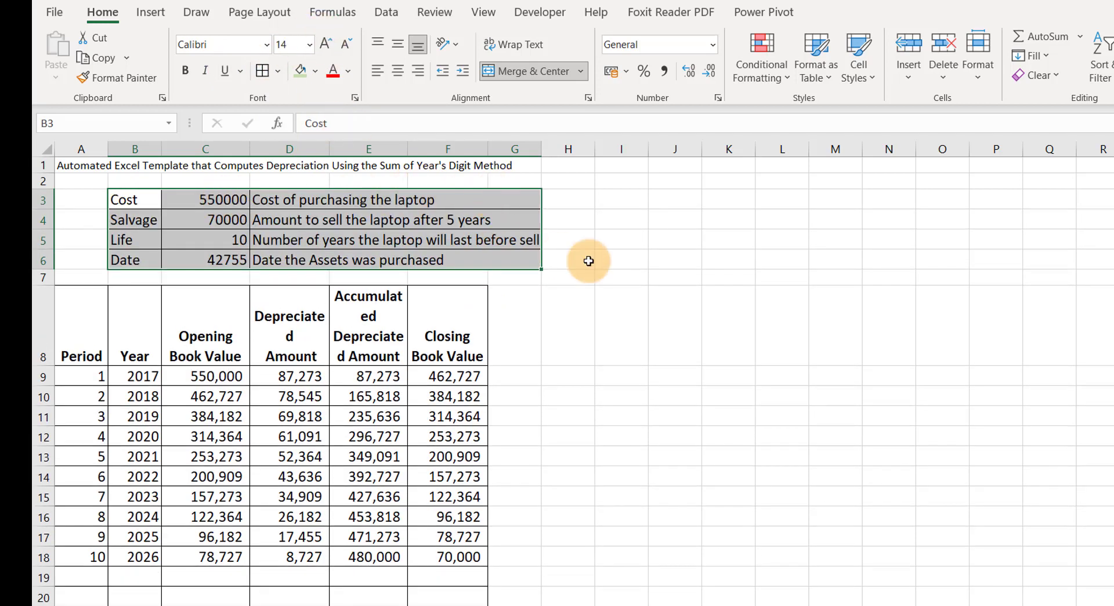
pyautogui.click(598, 238)
# Format the Cost and Salvage values in C3:C4 with comma separators and no decimal places.
pyautogui.moveTo(213, 199); pyautogui.dragTo(211, 218)
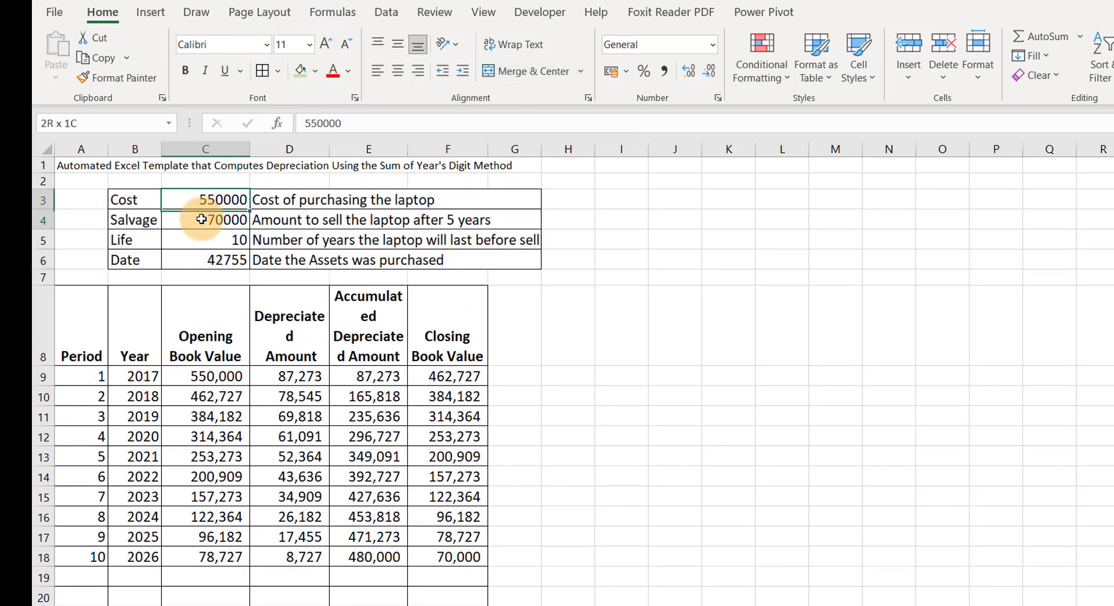
pyautogui.click(663, 72)
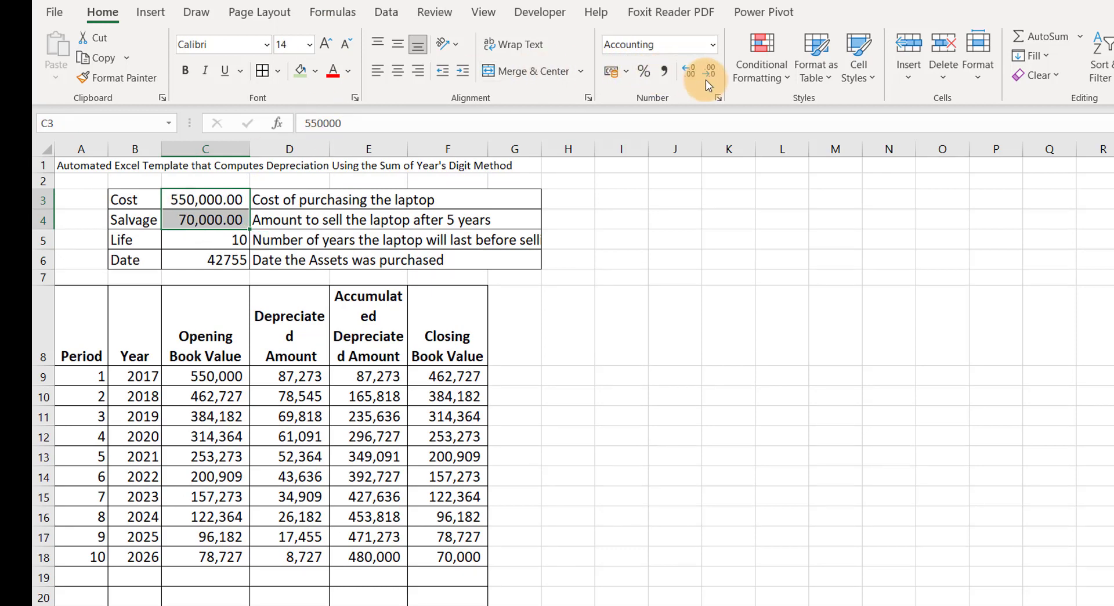
pyautogui.click(706, 75)
pyautogui.click(706, 76)
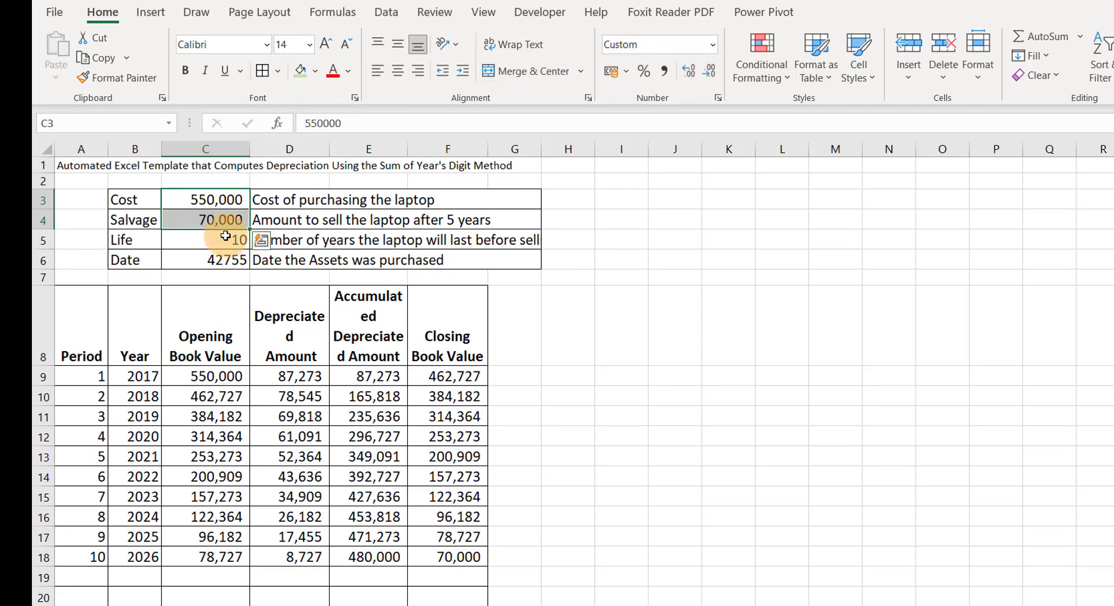
# Apply the Short Date format to the purchase date in C6.
pyautogui.click(228, 243)
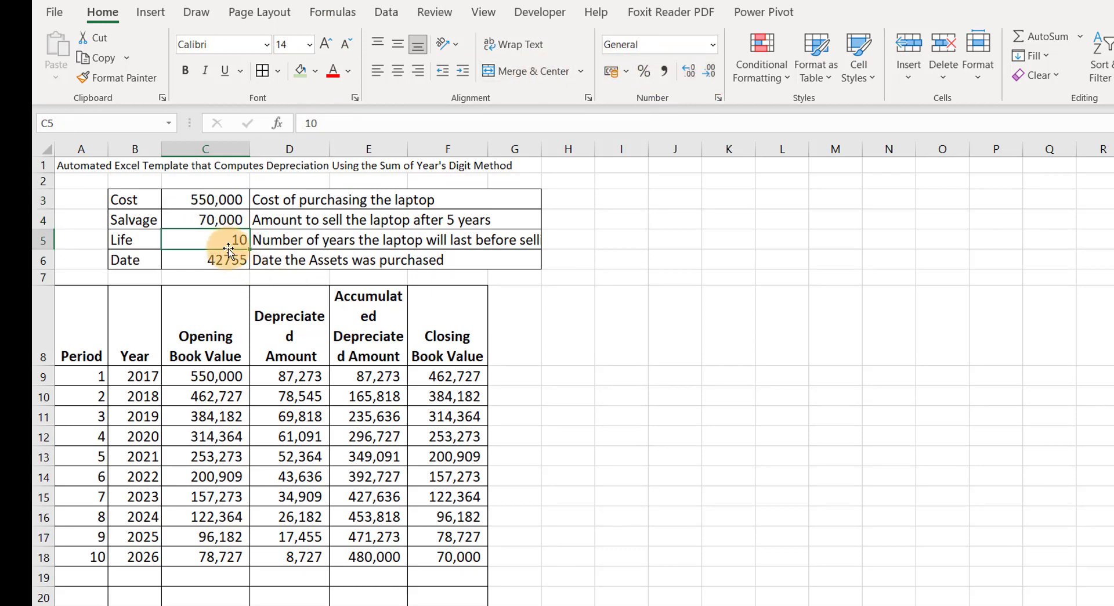
pyautogui.click(713, 45)
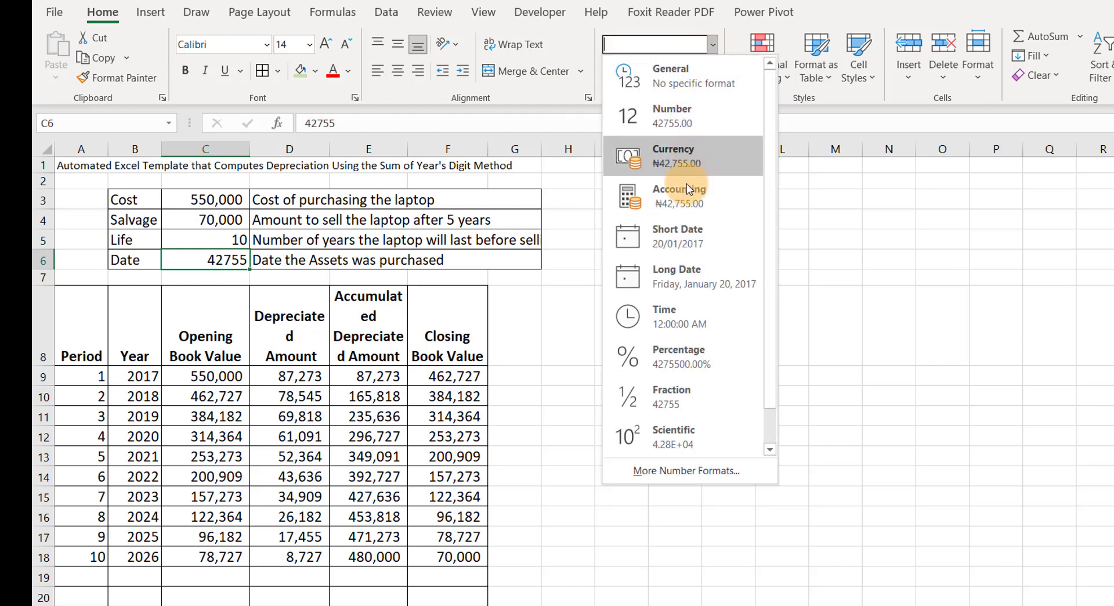
pyautogui.click(679, 235)
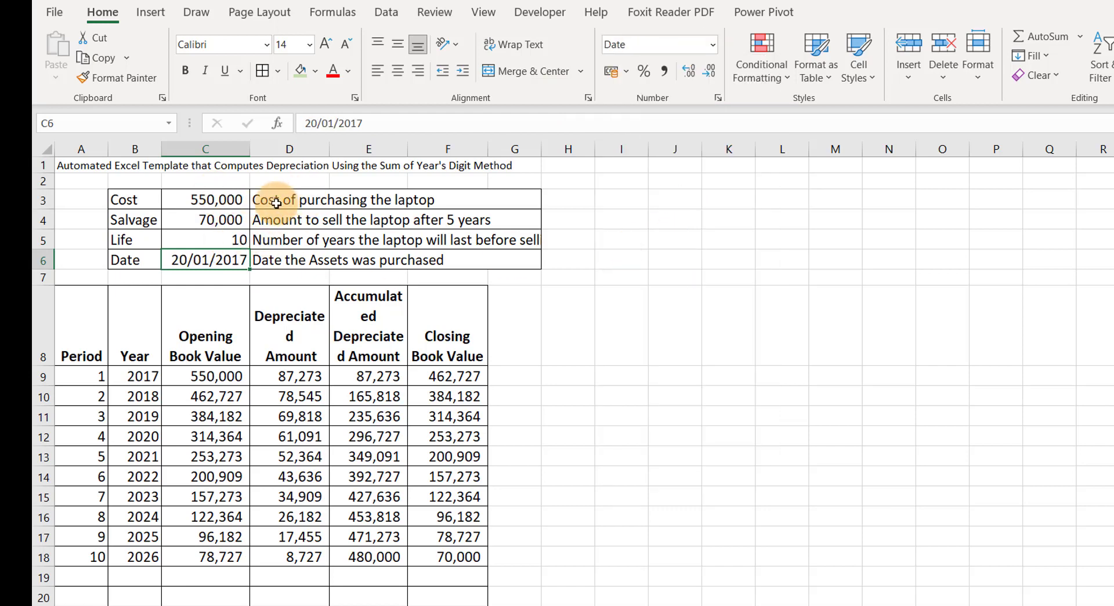
# Colour the descriptions in D3:G6 red and widen column G so the Life description fits.
pyautogui.moveTo(276, 202); pyautogui.dragTo(286, 261)
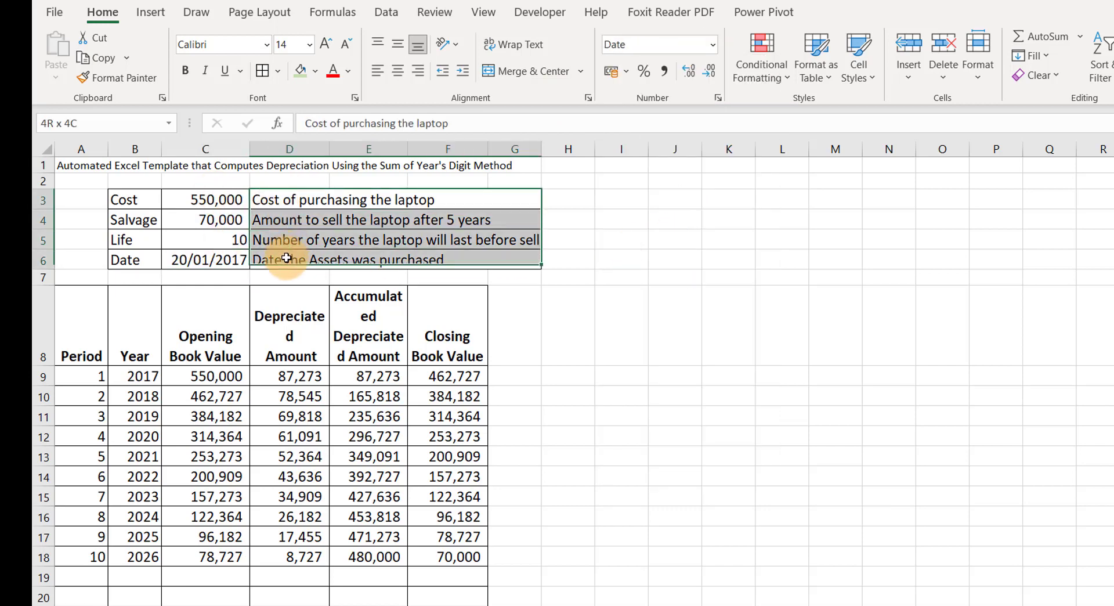
pyautogui.click(334, 74)
pyautogui.click(516, 322)
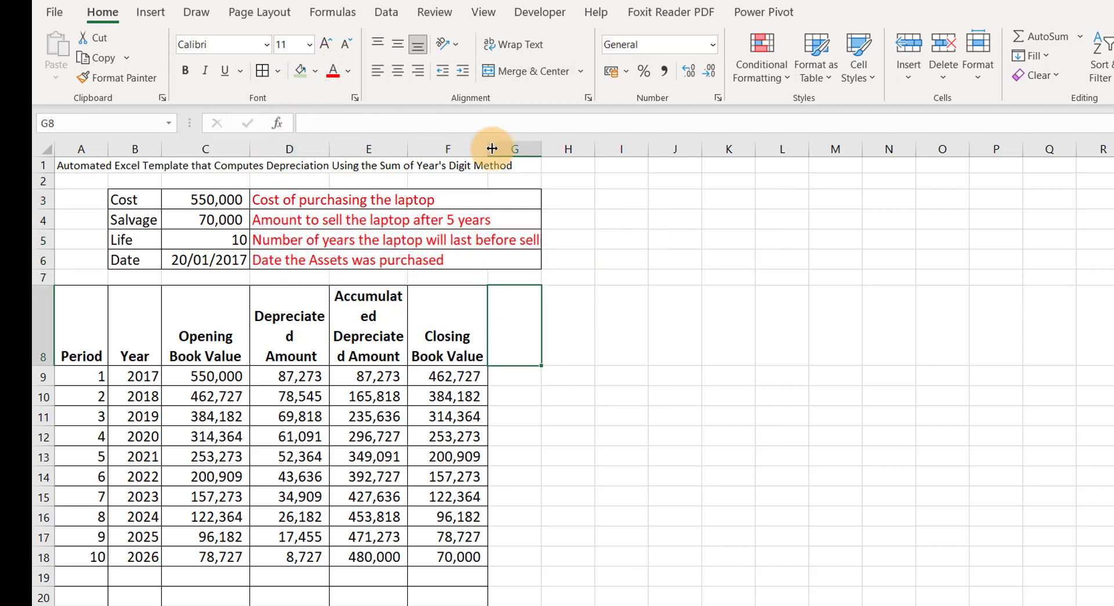
pyautogui.moveTo(540, 153); pyautogui.dragTo(580, 149)
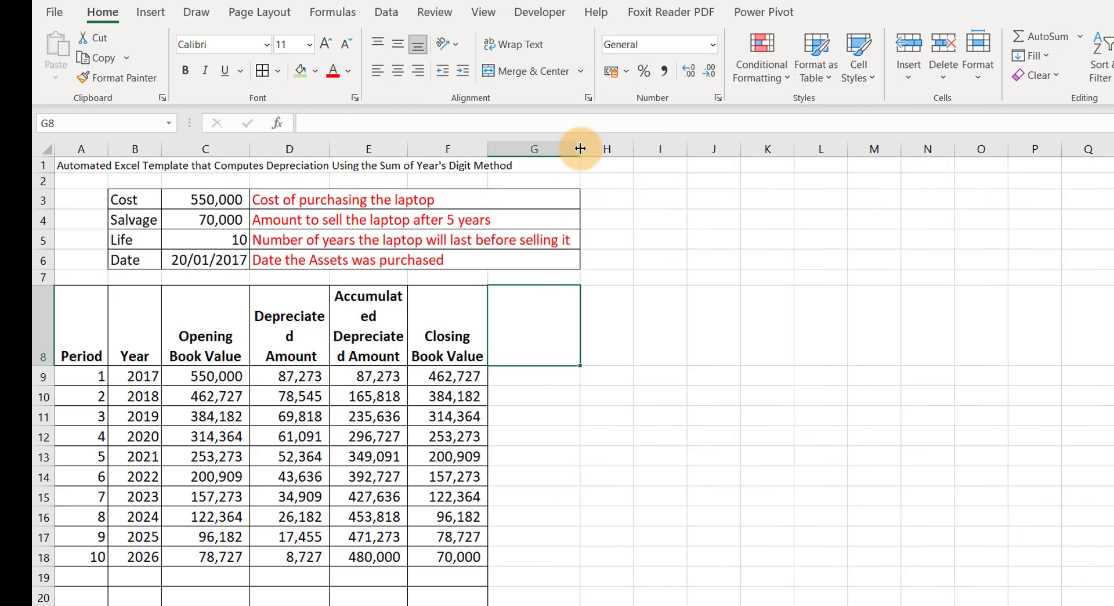
pyautogui.click(263, 258)
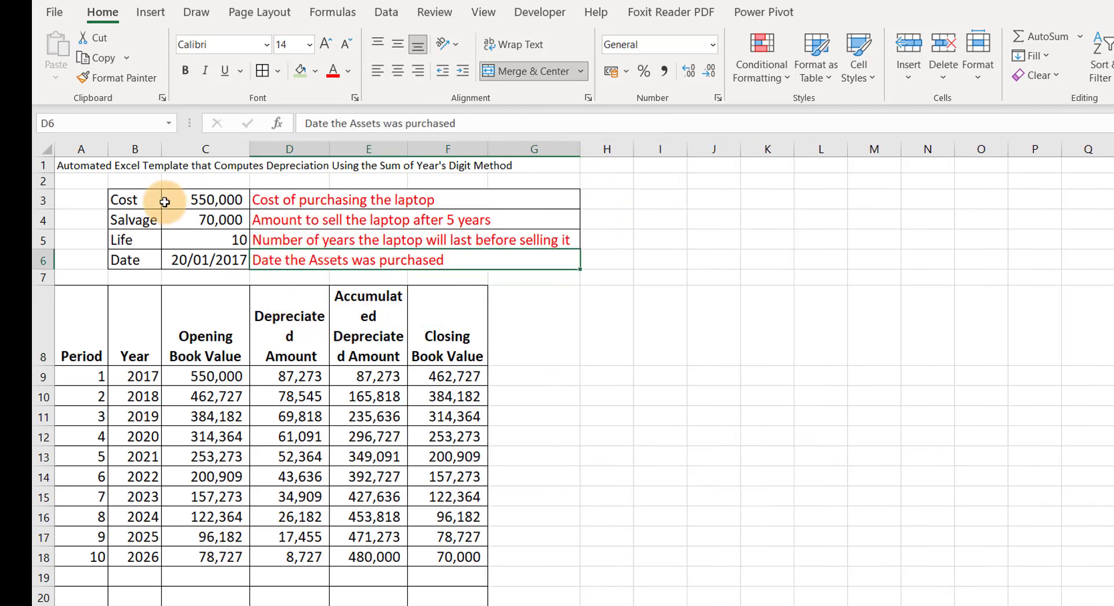
# Make the template title in A1 bold and increase its font size to 16.
pyautogui.click(75, 159)
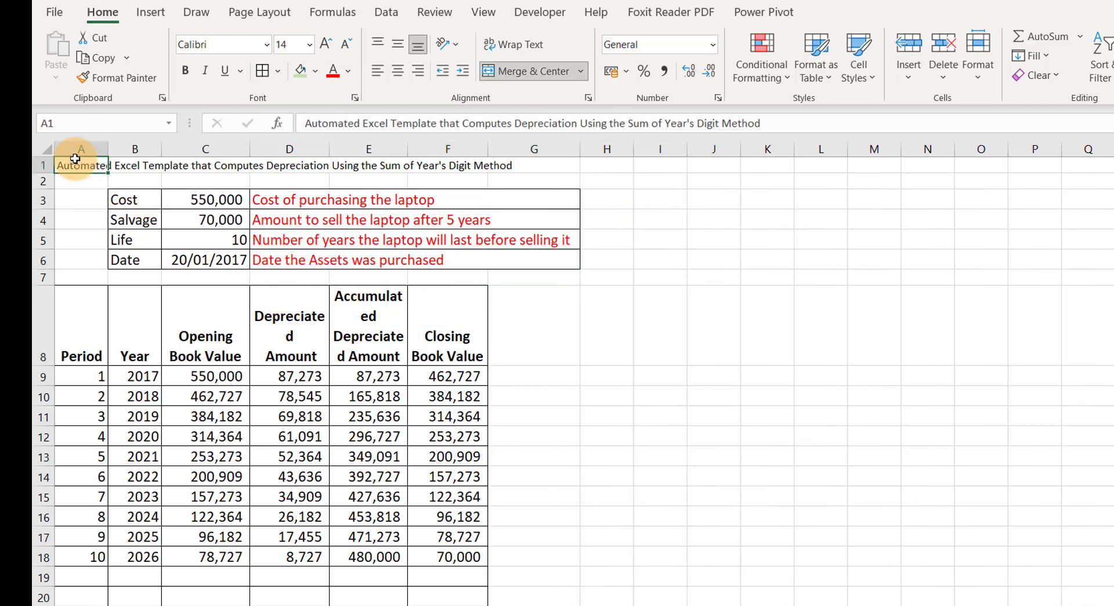
pyautogui.click(185, 70)
pyautogui.click(327, 46)
pyautogui.click(327, 46)
pyautogui.click(327, 46)
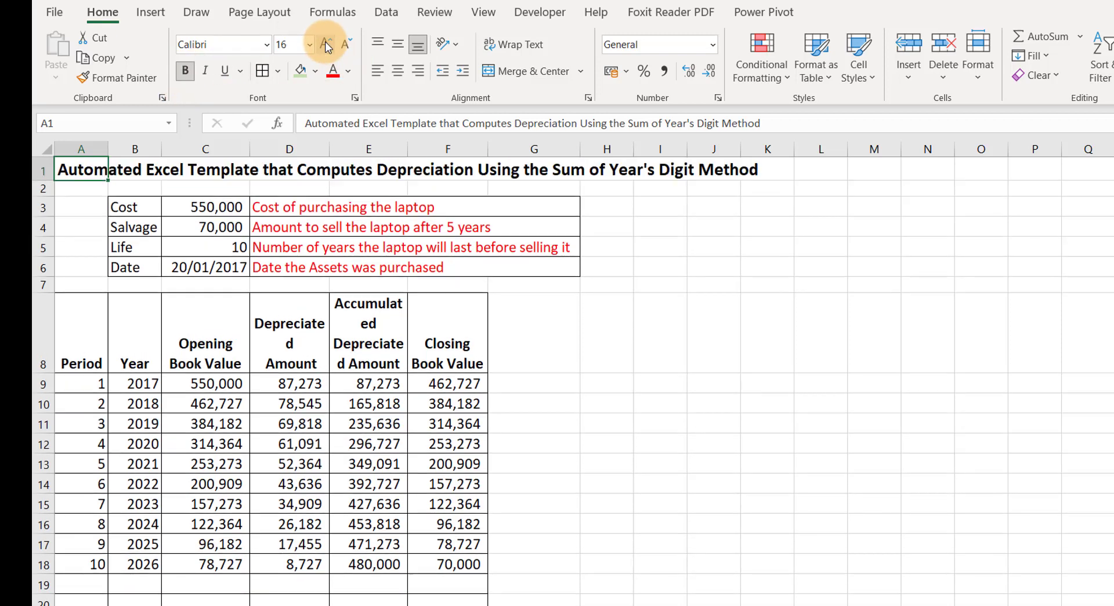
pyautogui.click(569, 246)
pyautogui.click(661, 299)
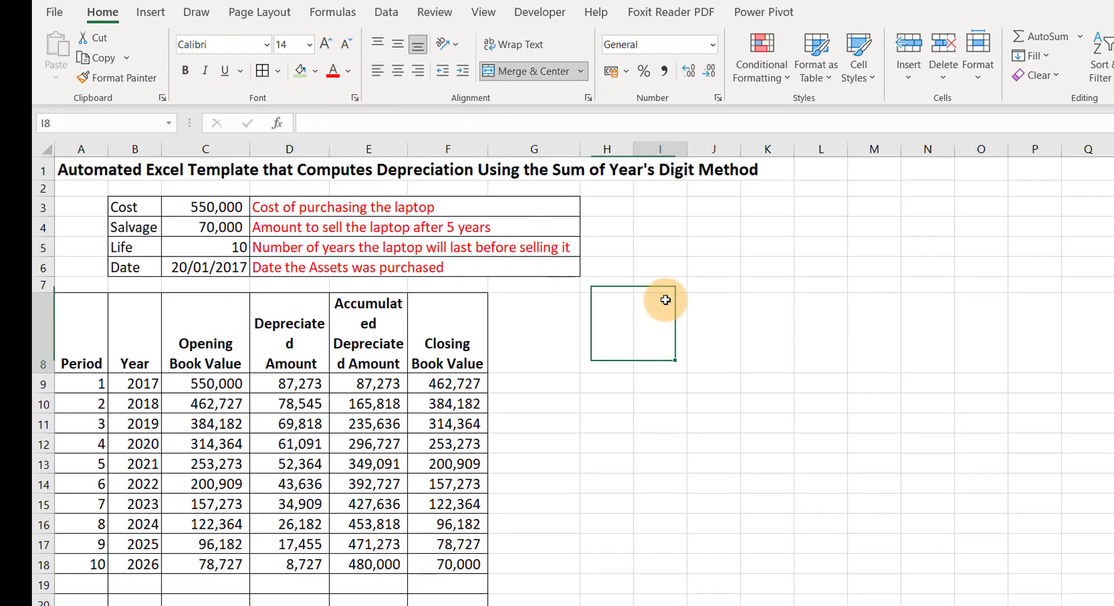
# Widen columns D and E so no word in the schedule headings breaks across lines.
pyautogui.scroll(-2, 253, 425)
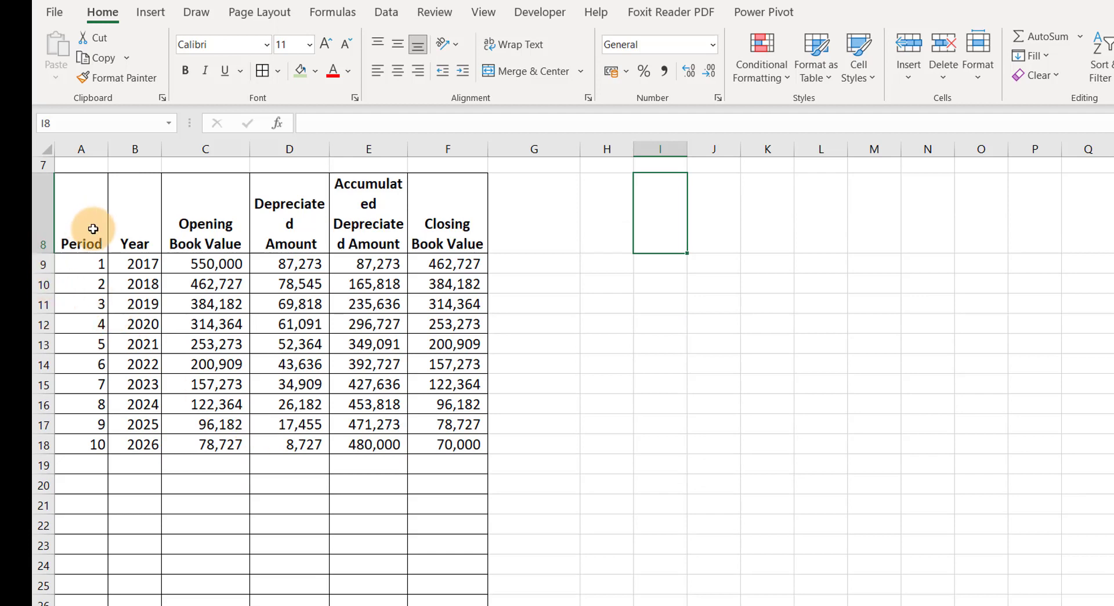
pyautogui.moveTo(330, 146); pyautogui.dragTo(342, 146)
pyautogui.moveTo(425, 151); pyautogui.dragTo(443, 152)
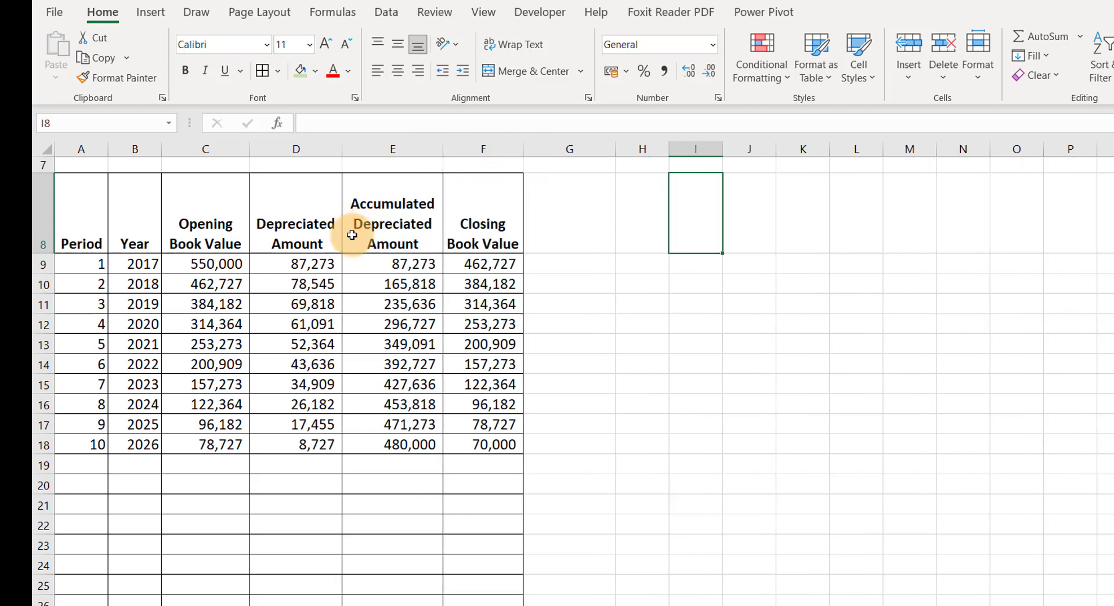
# Widen the Year column B and the Period column A.
pyautogui.scroll(2, 415, 365)
pyautogui.click(60, 333)
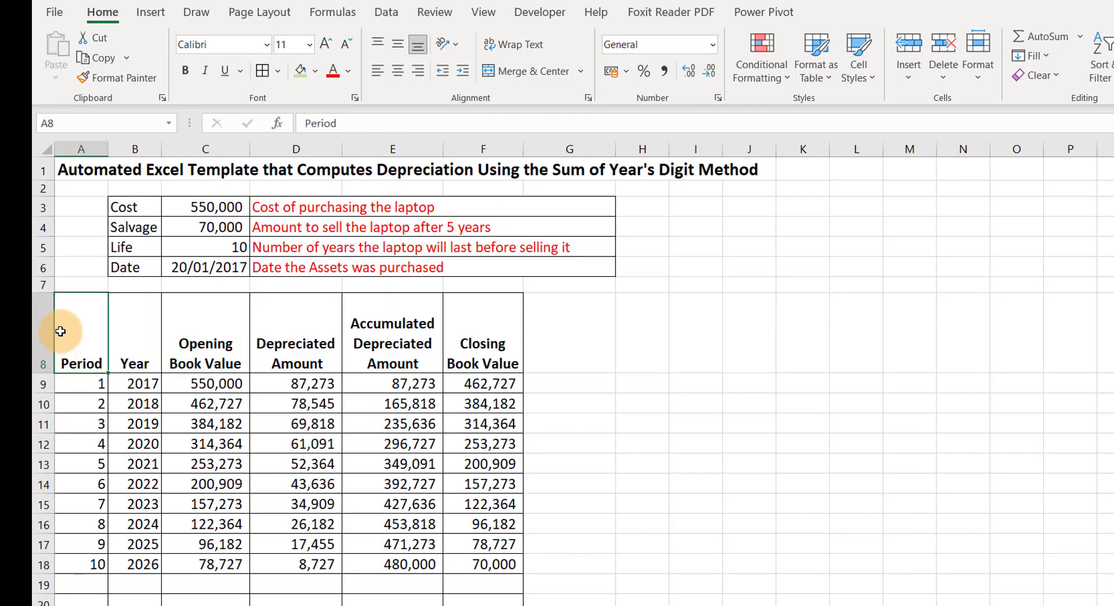
pyautogui.moveTo(159, 152); pyautogui.dragTo(206, 152)
pyautogui.moveTo(108, 152); pyautogui.dragTo(143, 150)
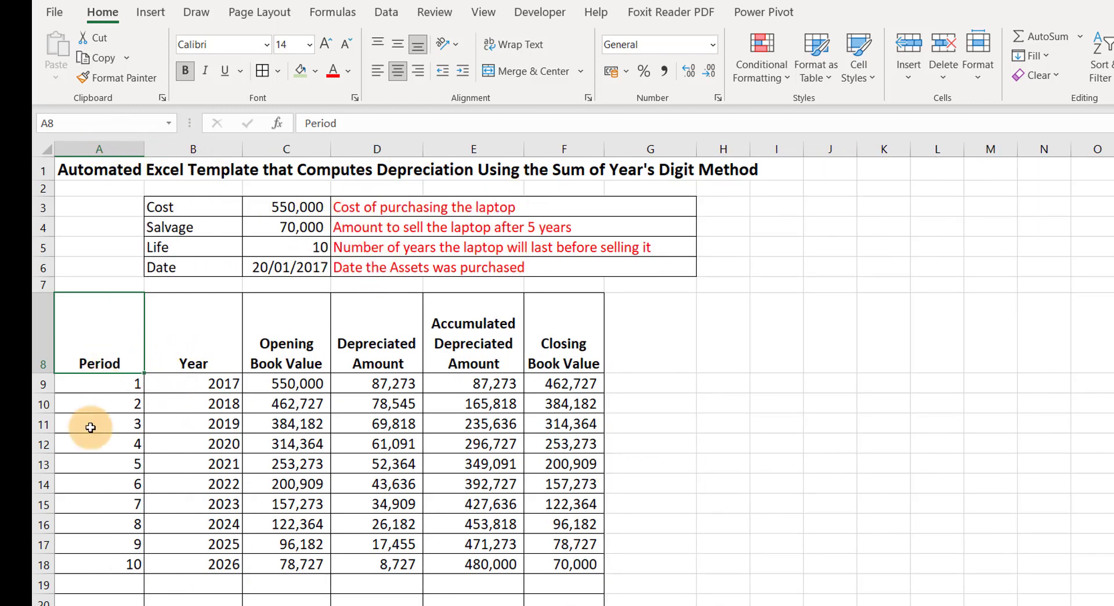
# Centre the Period values in A9:A30 and the Year values in B9:B30 horizontally.
pyautogui.moveTo(96, 391); pyautogui.dragTo(40, 592)
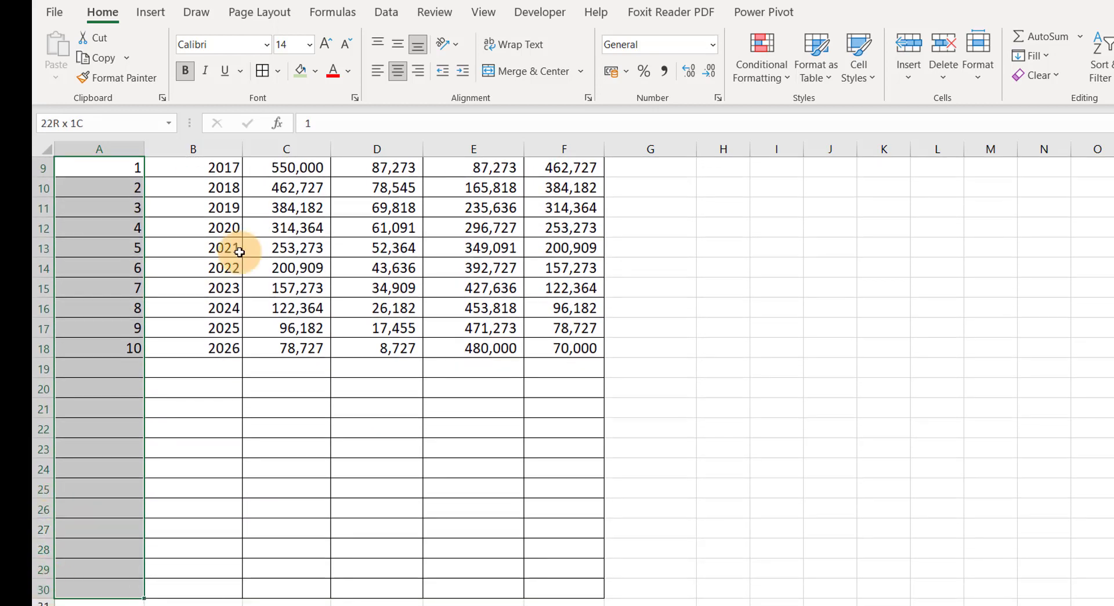
pyautogui.click(400, 67)
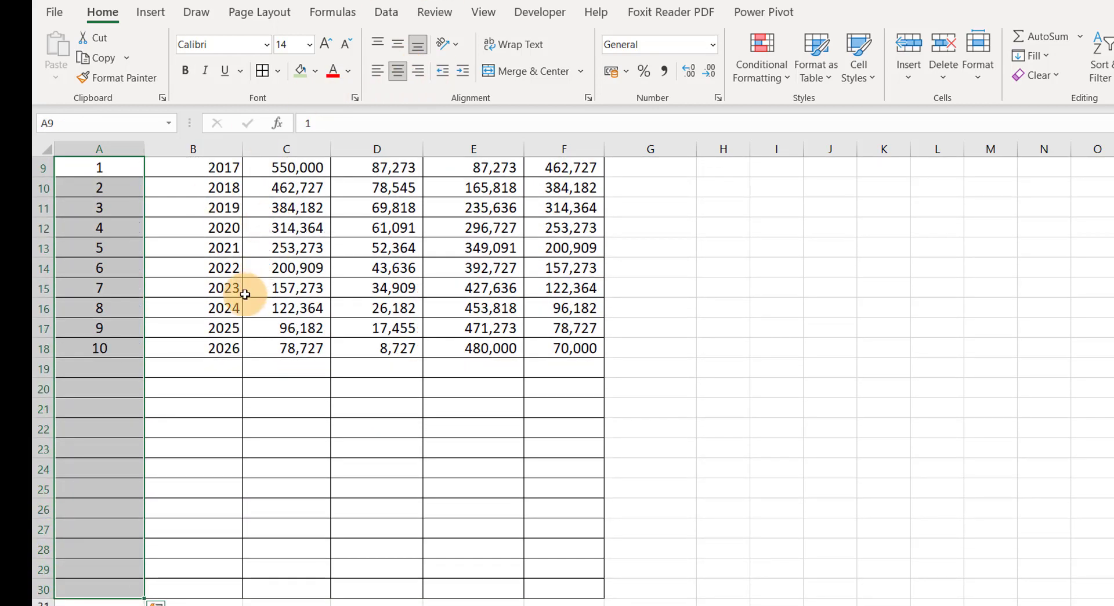
pyautogui.scroll(2, 302, 278)
pyautogui.moveTo(191, 328); pyautogui.dragTo(197, 600)
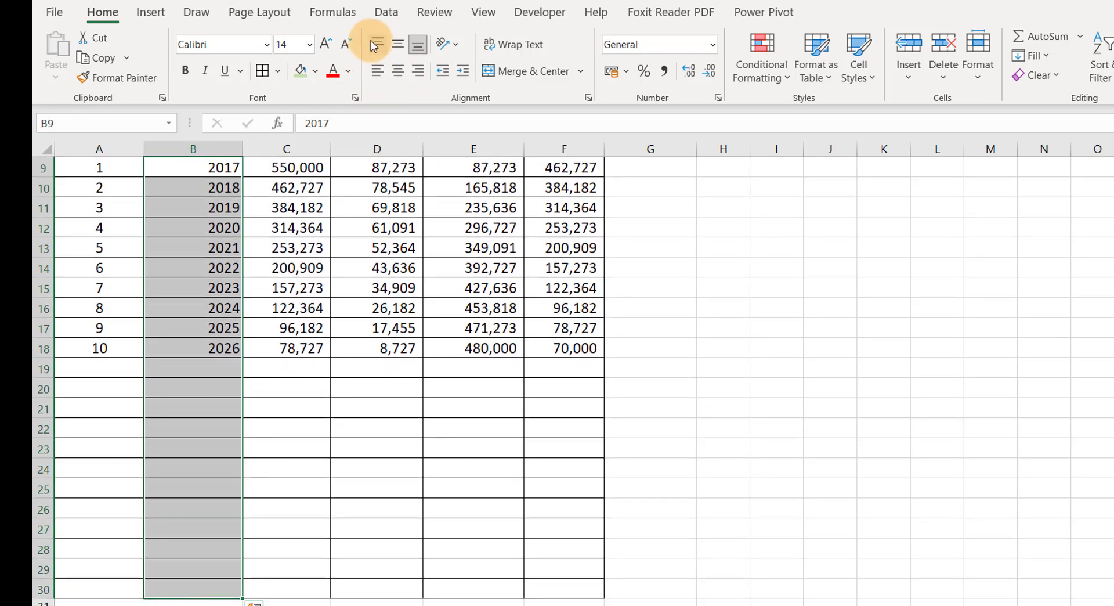
pyautogui.click(403, 69)
pyautogui.scroll(3, 261, 378)
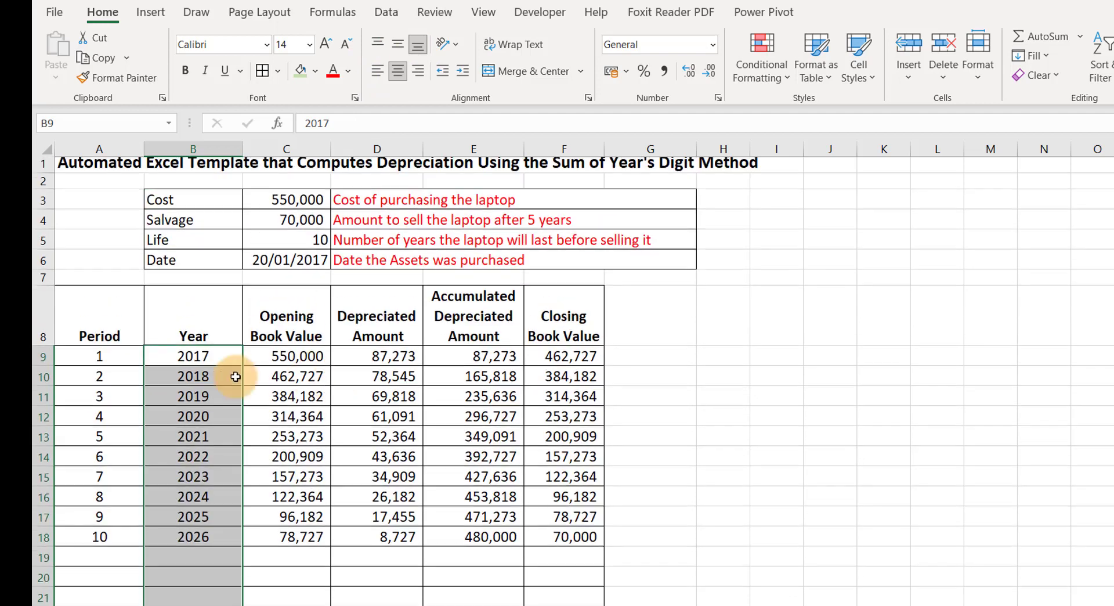
# Fill the schedule heading cells A8:F8 with a light green background.
pyautogui.moveTo(96, 322); pyautogui.dragTo(557, 319)
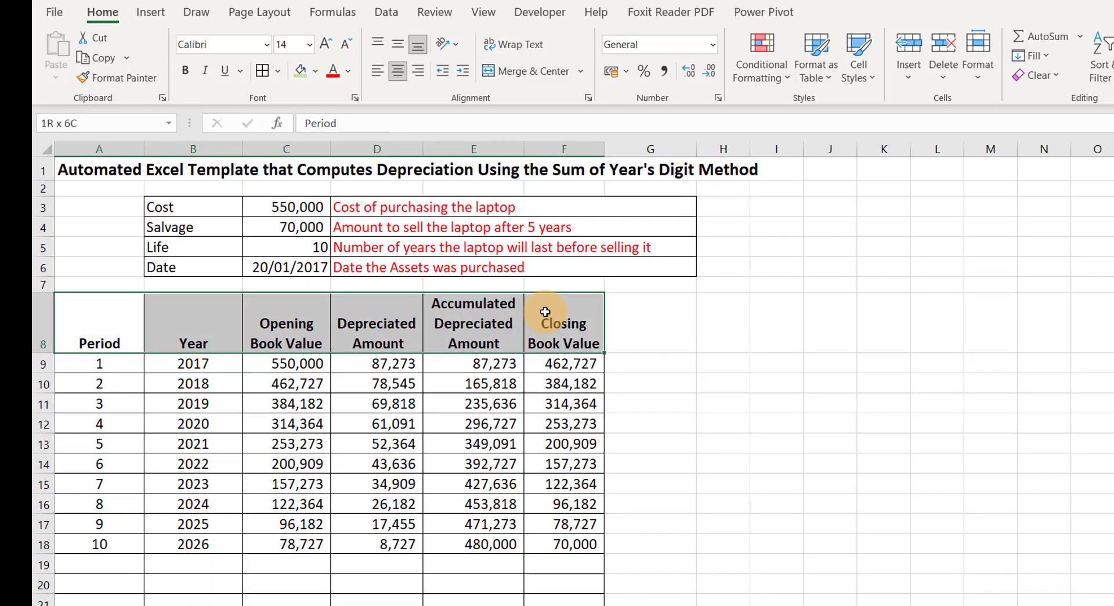
pyautogui.click(305, 72)
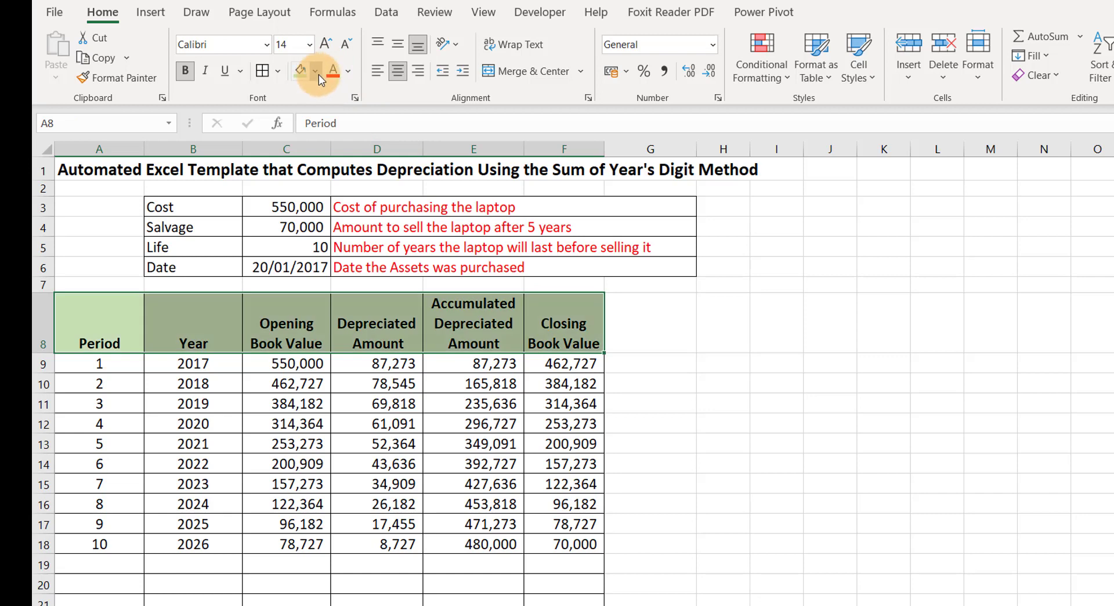
pyautogui.click(316, 72)
pyautogui.click(416, 135)
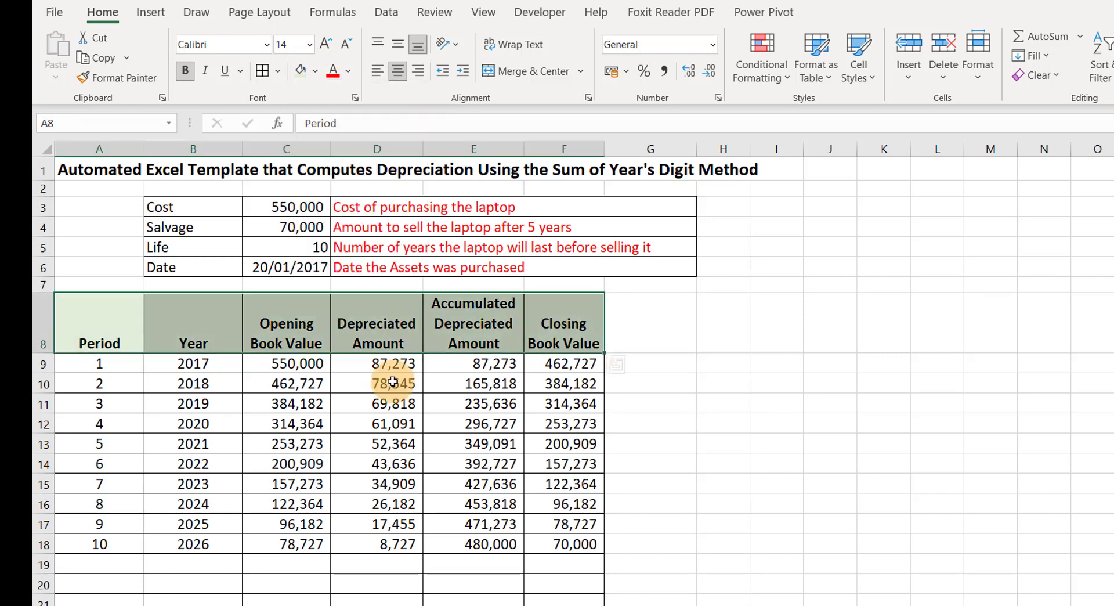
pyautogui.click(311, 404)
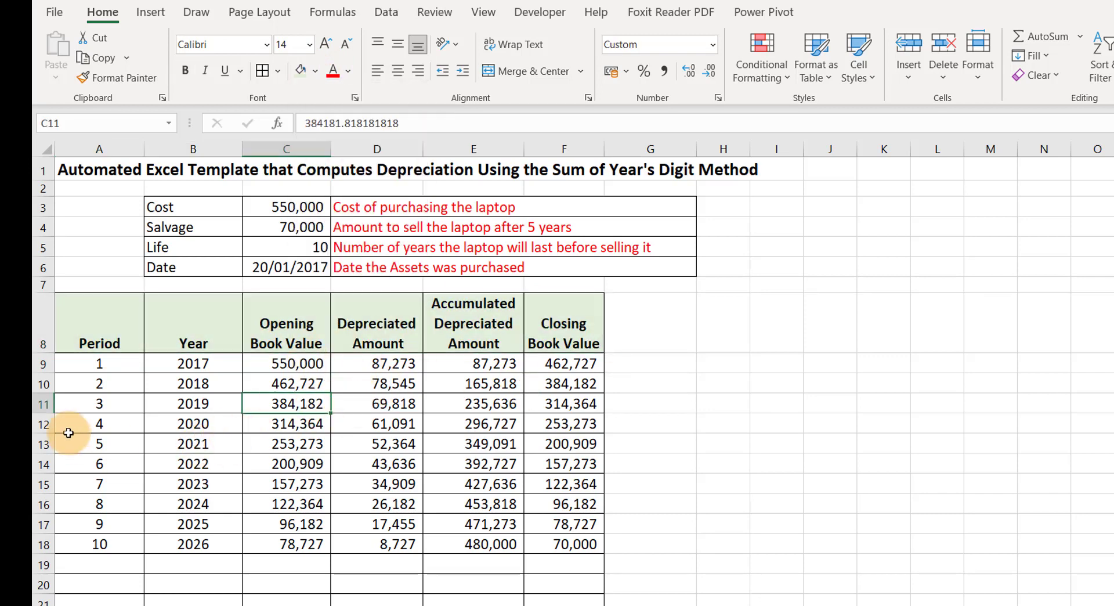
# Hide the worksheet gridlines.
pyautogui.click(771, 364)
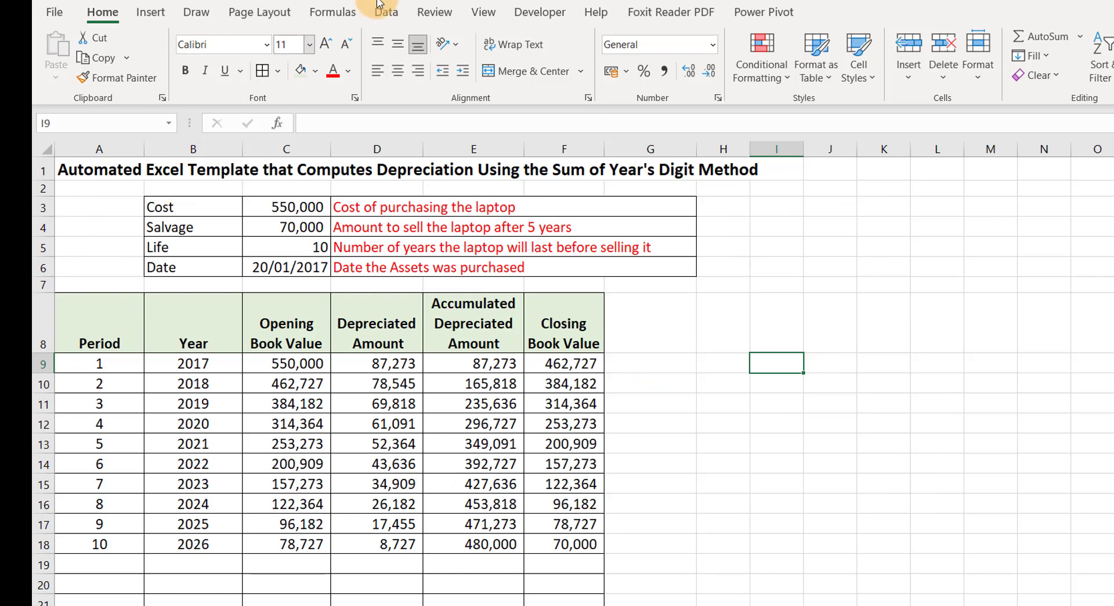
pyautogui.click(482, 13)
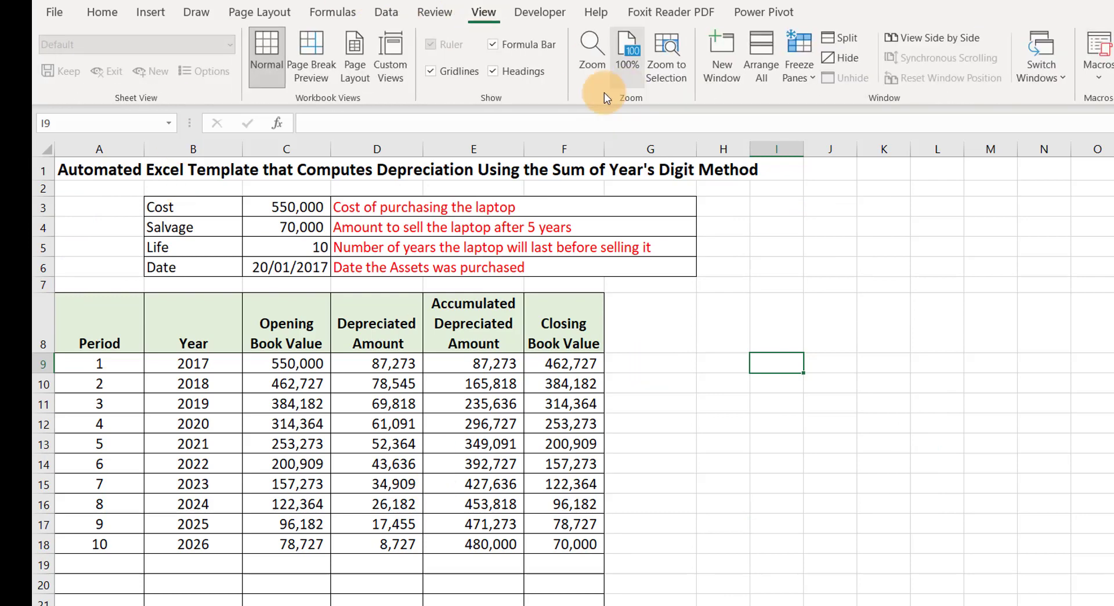
pyautogui.click(431, 71)
pyautogui.click(725, 403)
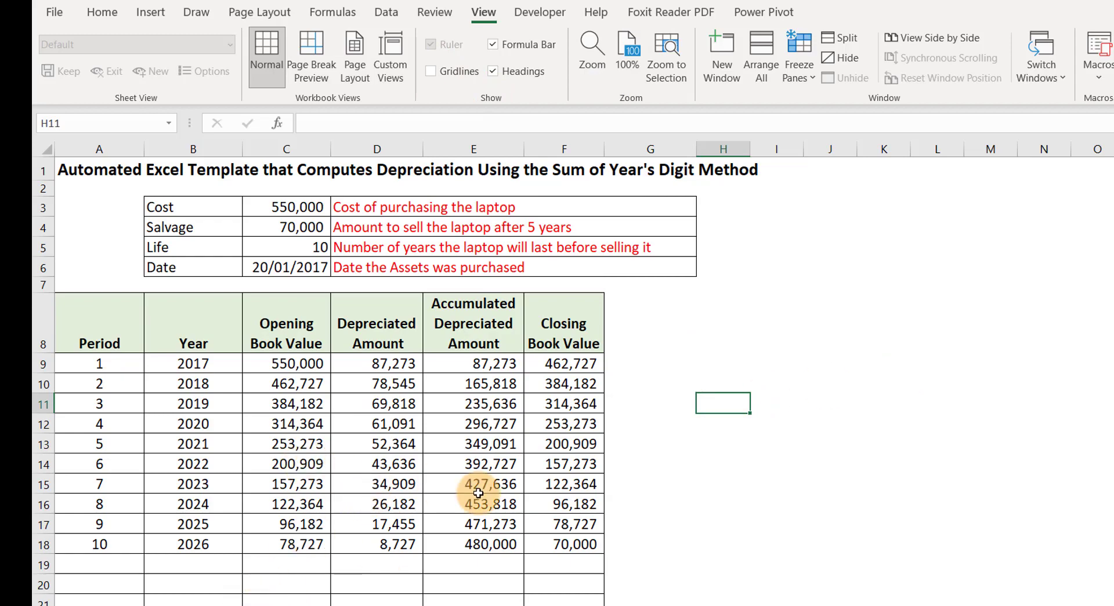
# Clear the schedule values in A9:F30 while keeping the table's borders and formatting.
pyautogui.scroll(-2, 493, 496)
pyautogui.scroll(2, 505, 499)
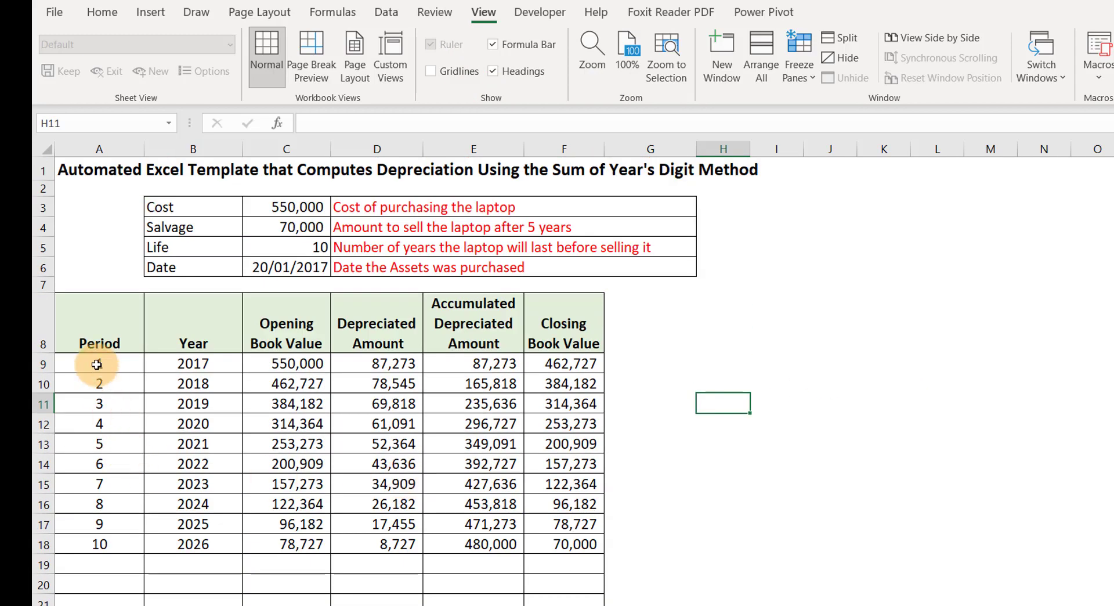
pyautogui.moveTo(98, 363); pyautogui.dragTo(548, 595)
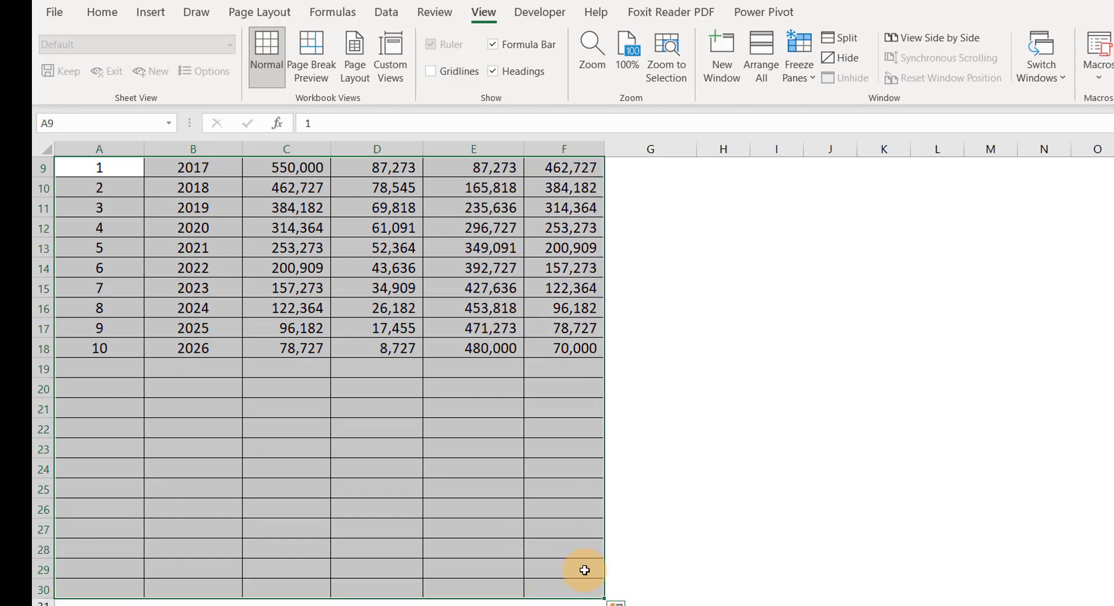
pyautogui.press('Delete')
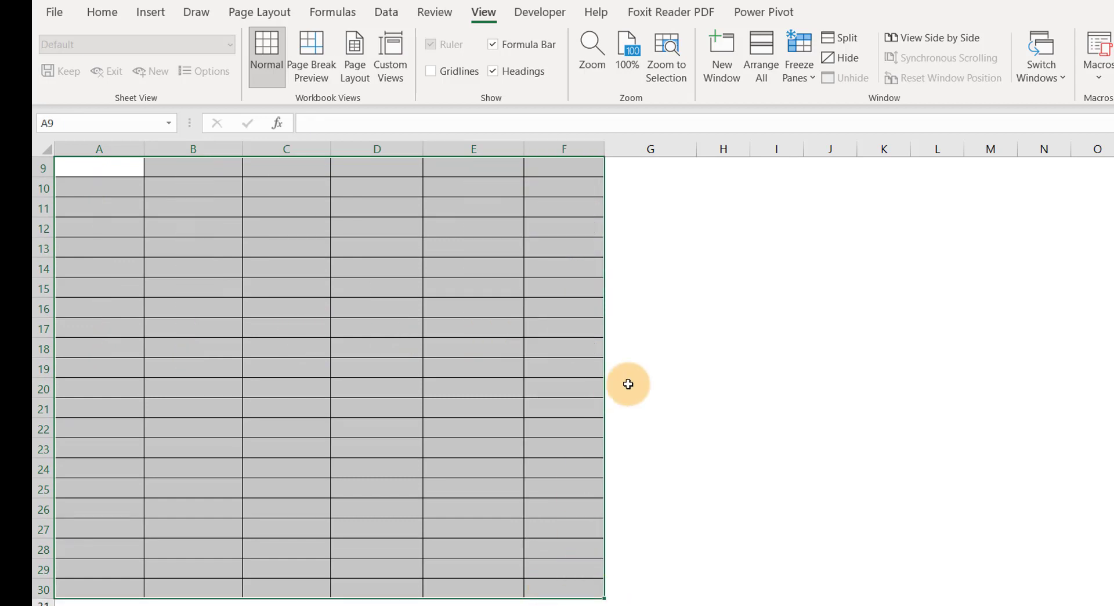
pyautogui.scroll(3, 516, 325)
# Switch to the DEPRECIATION_SYD sheet and set the asset's Life in C5 to 5.
pyautogui.click(306, 210)
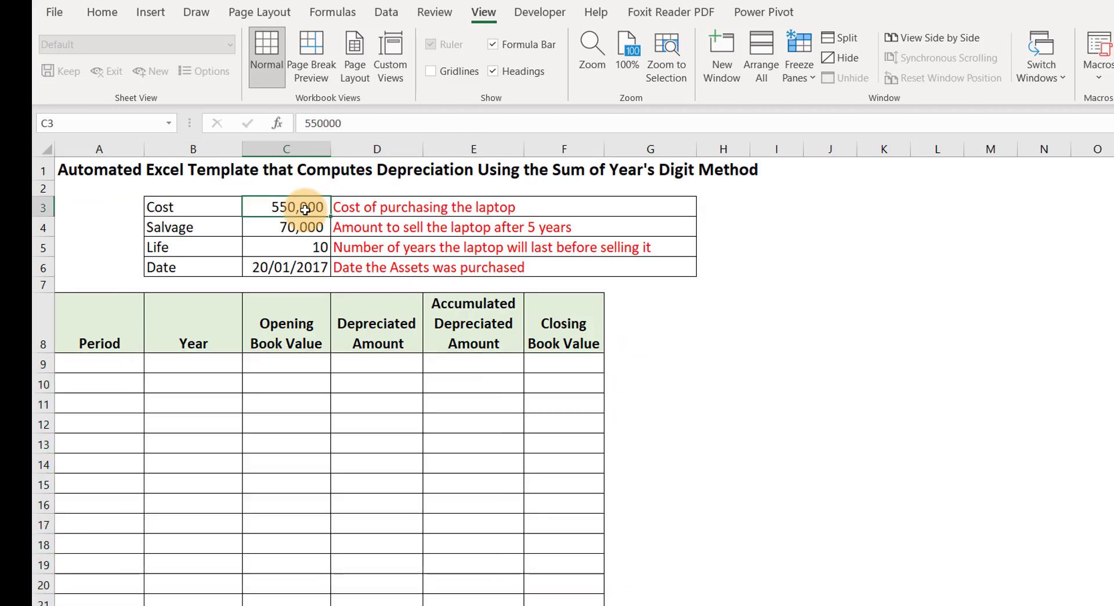
pyautogui.moveTo(305, 209); pyautogui.dragTo(292, 269)
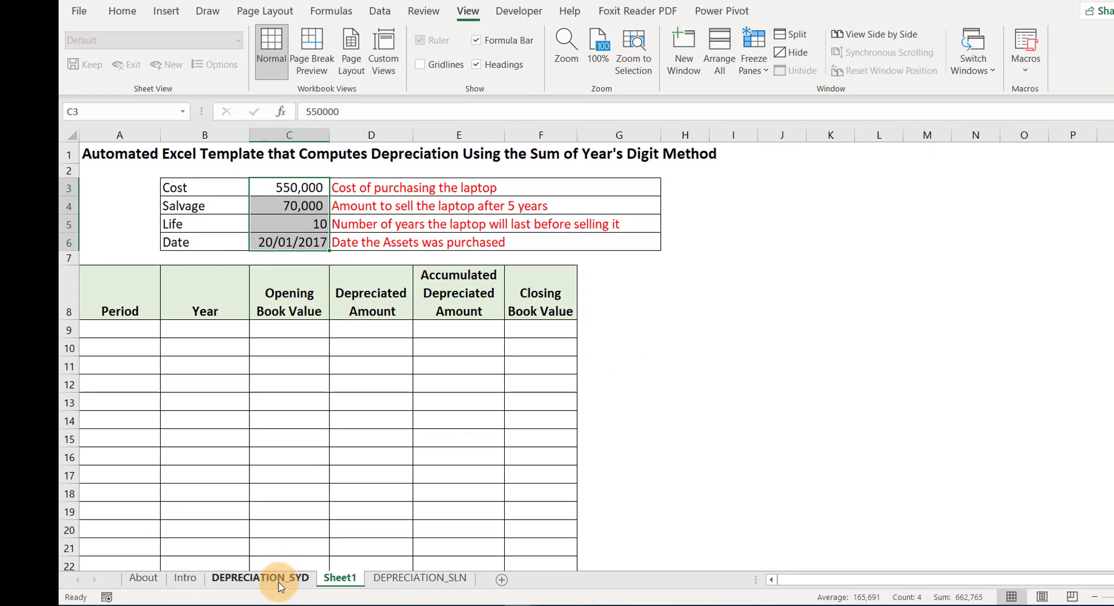
pyautogui.click(279, 582)
pyautogui.scroll(5, 348, 232)
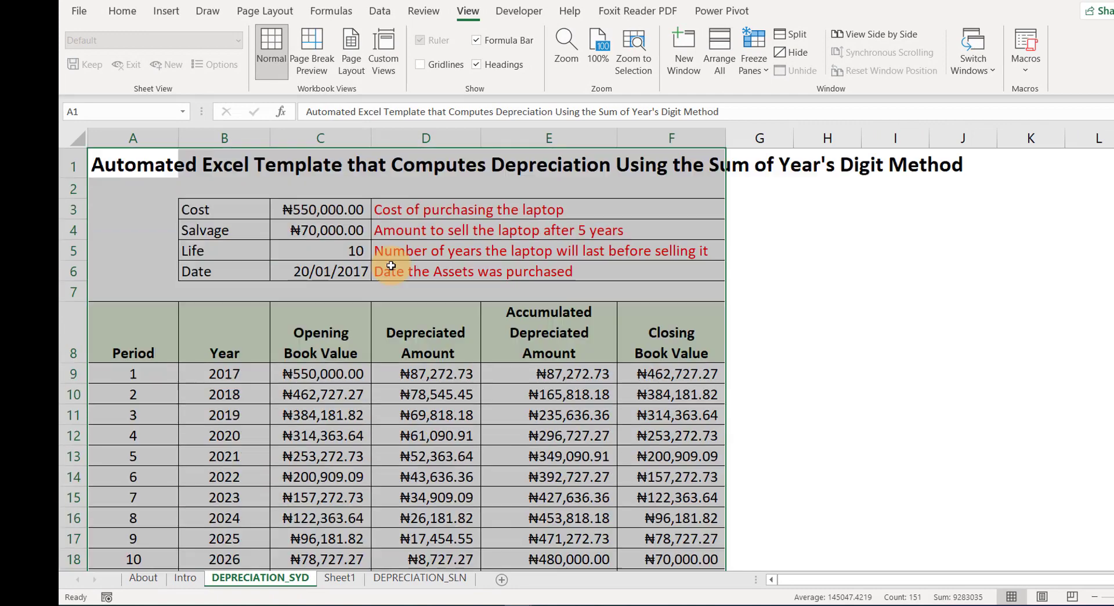
pyautogui.click(319, 250)
pyautogui.write('5')
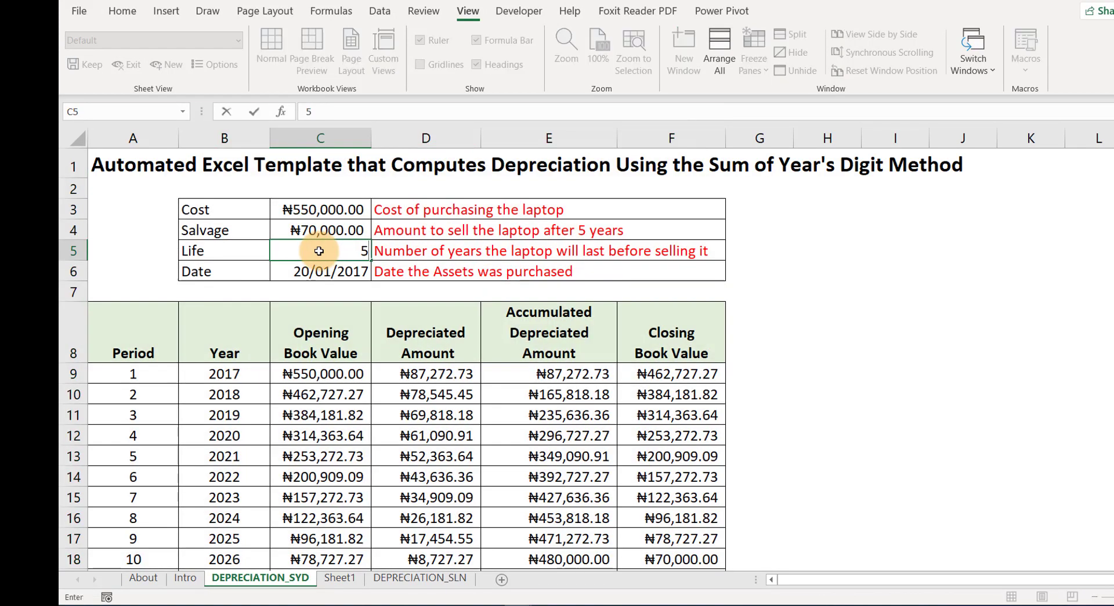
pyautogui.press('Return')
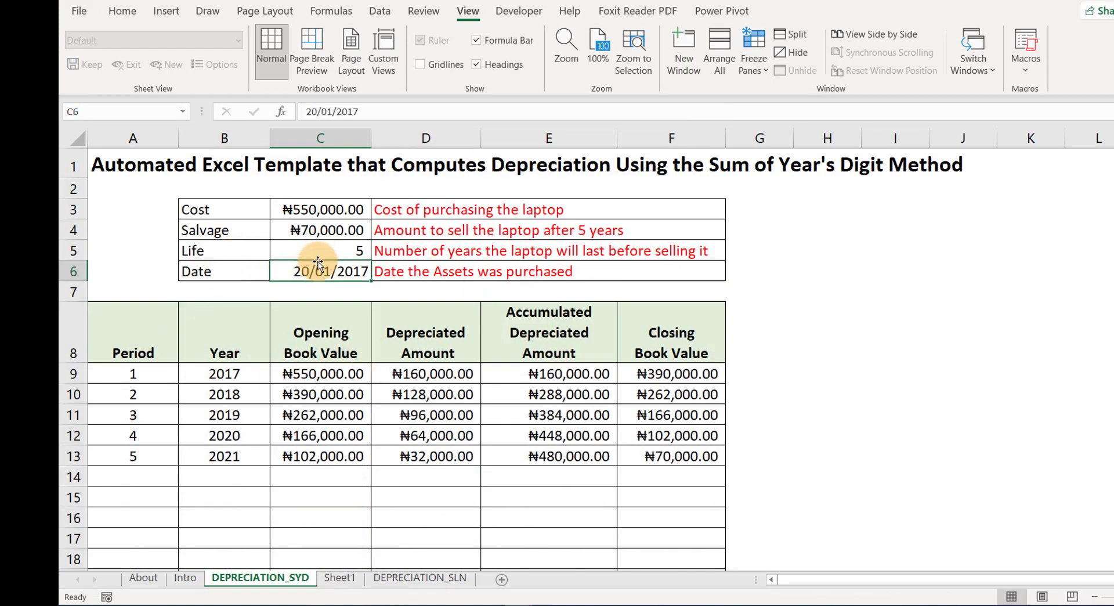
# Set the purchase date in C6 to 20/01/2000 and the Cost in C3 to 600,000.
pyautogui.doubleClick(315, 272)
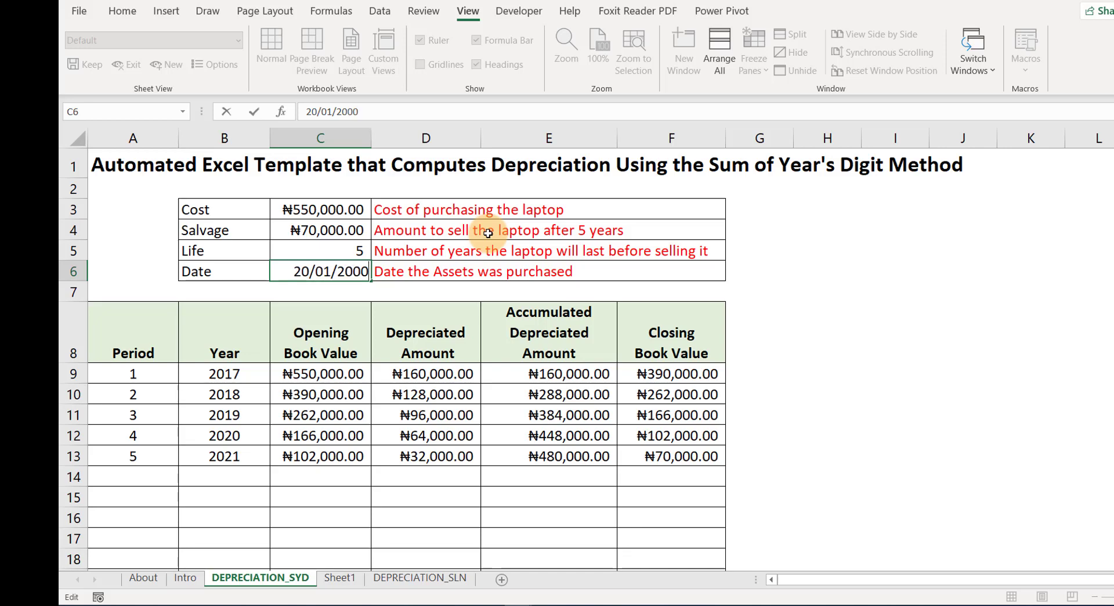
pyautogui.press('Return')
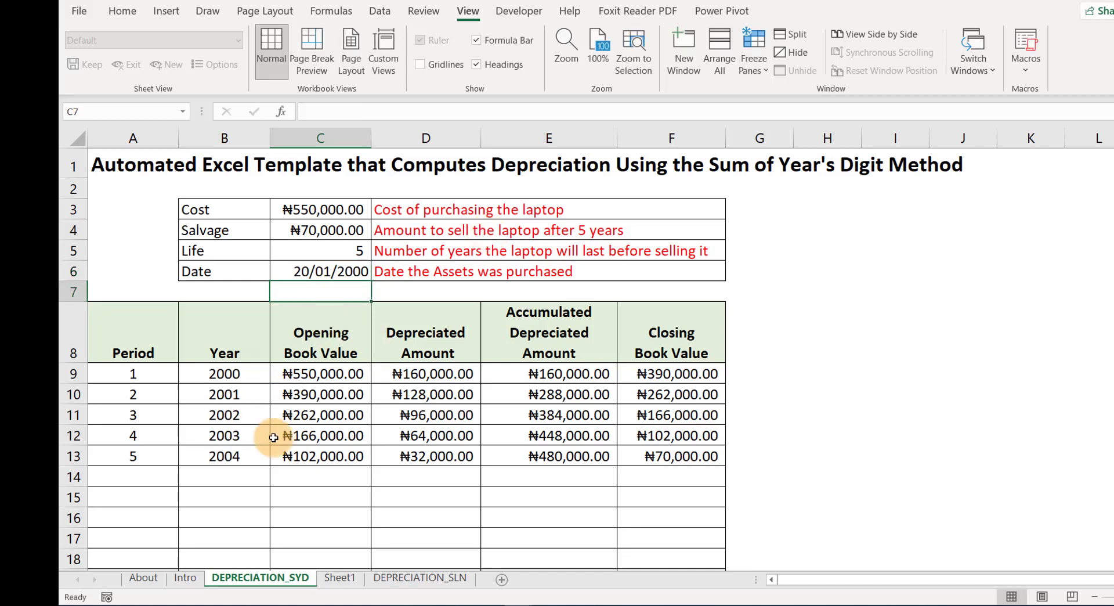
pyautogui.click(314, 209)
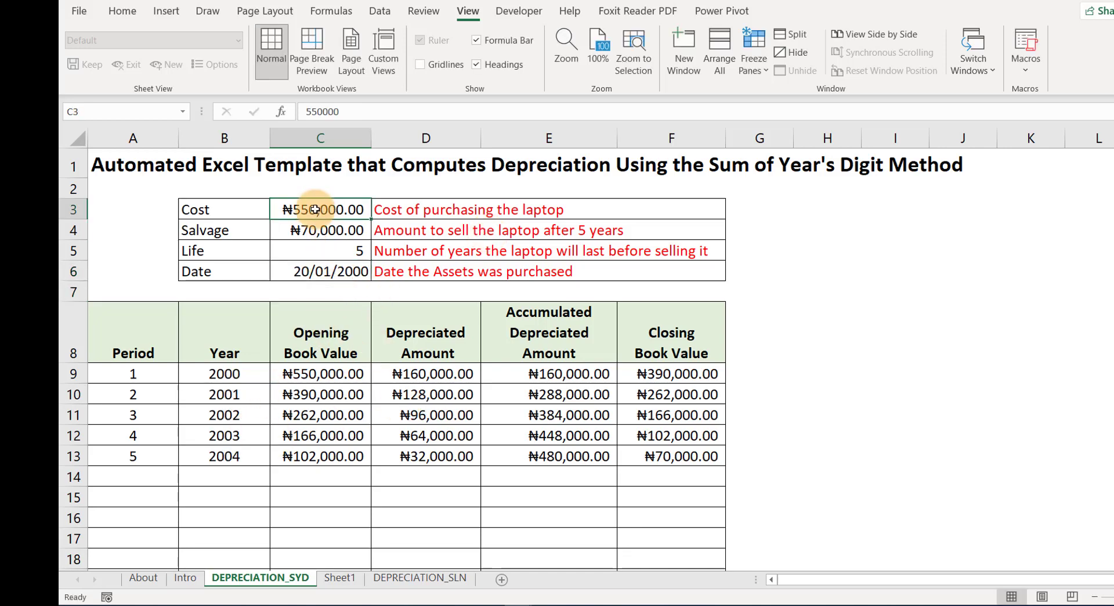
pyautogui.write('6')
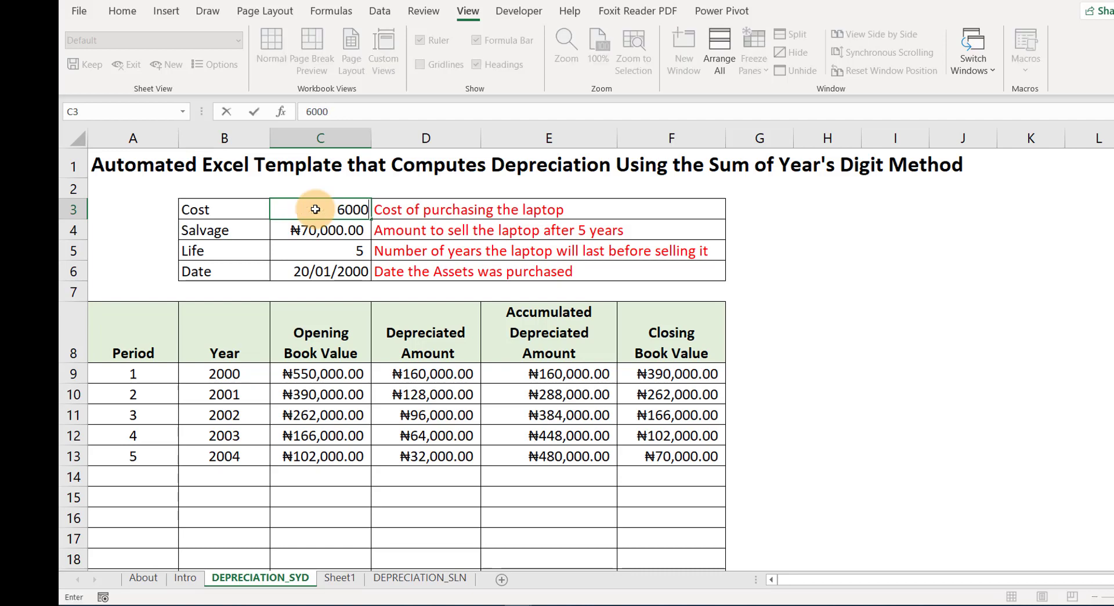
pyautogui.write('00,000')
pyautogui.press('Return')
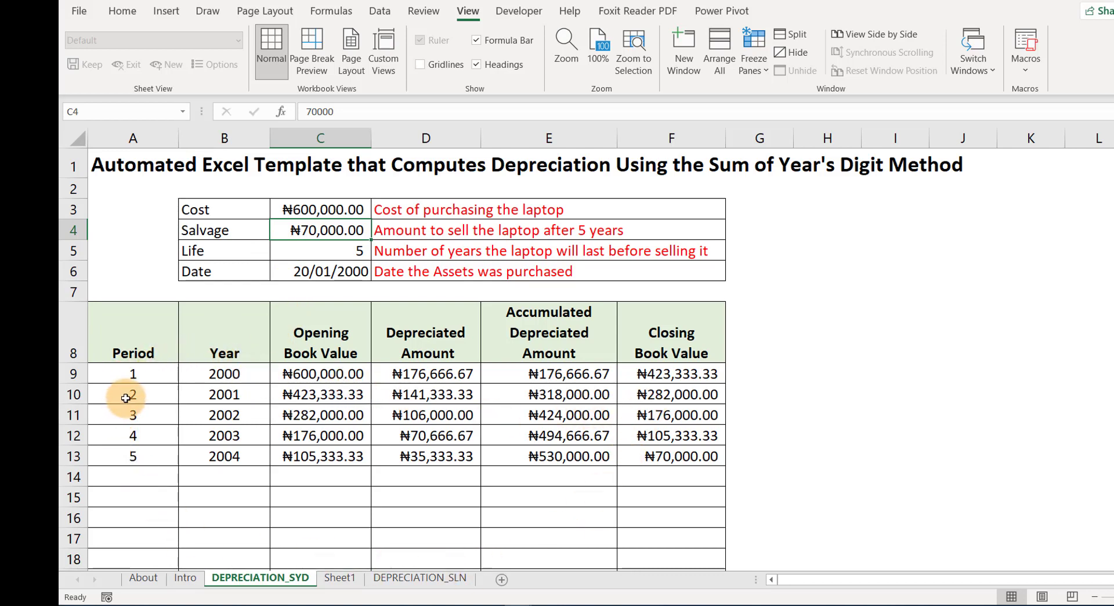
# Return to Sheet1 and enter the formula =ROW(1:1) in the first Period cell, A9.
pyautogui.click(340, 578)
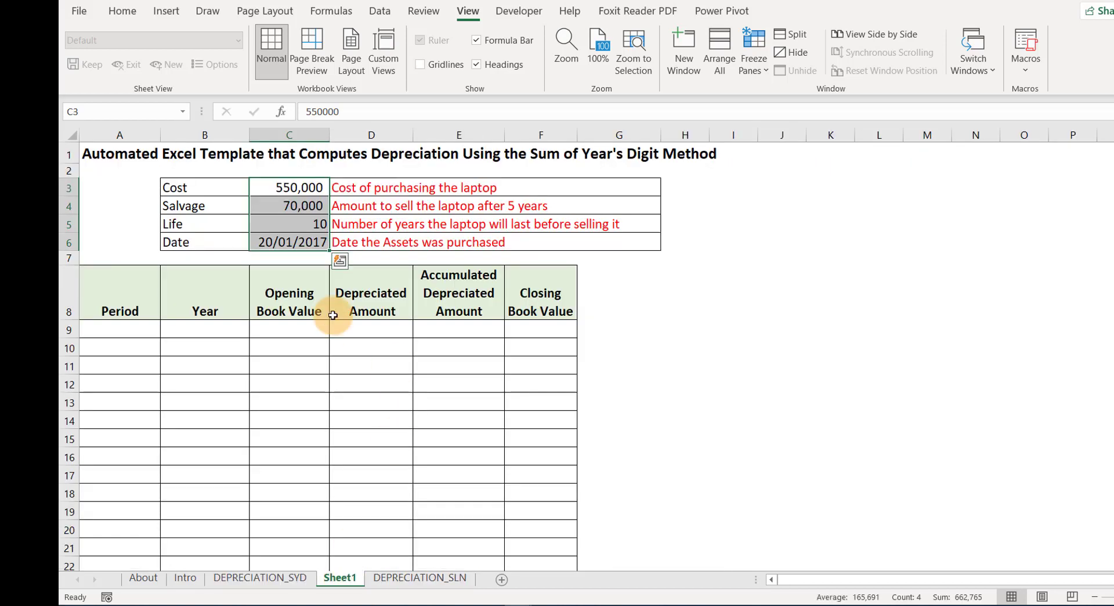
pyautogui.click(97, 330)
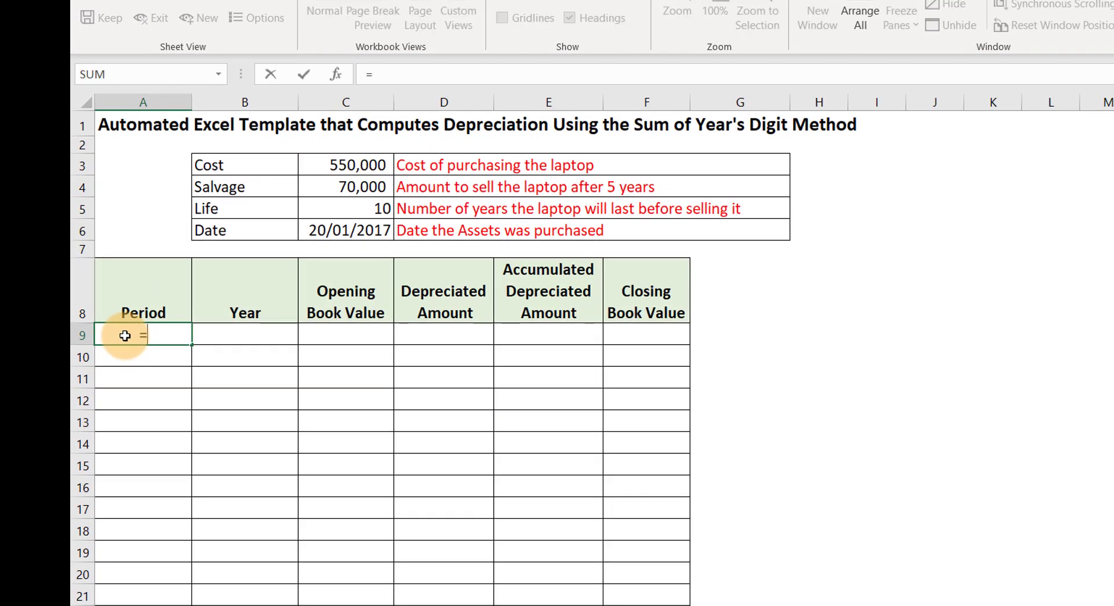
pyautogui.write('row')
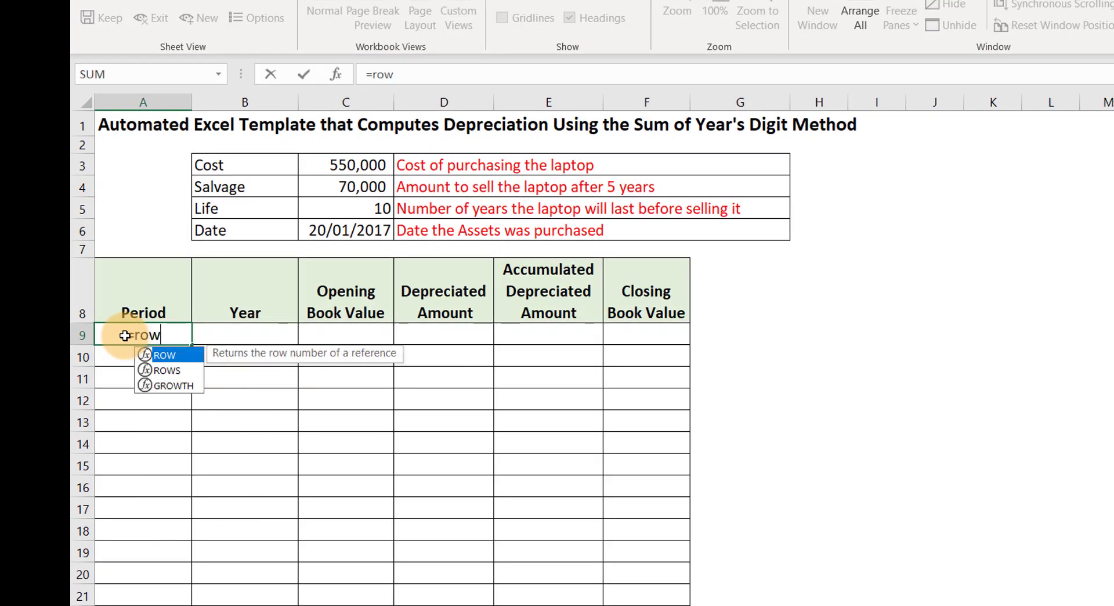
pyautogui.press('Tab')
pyautogui.click(89, 127)
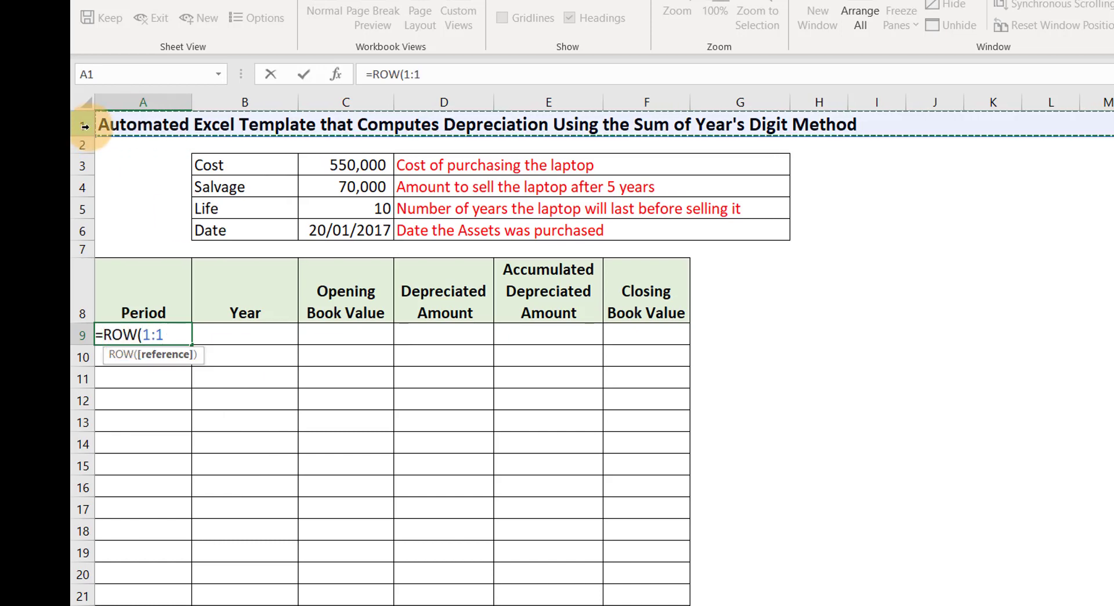
pyautogui.write(')')
pyautogui.press('Return')
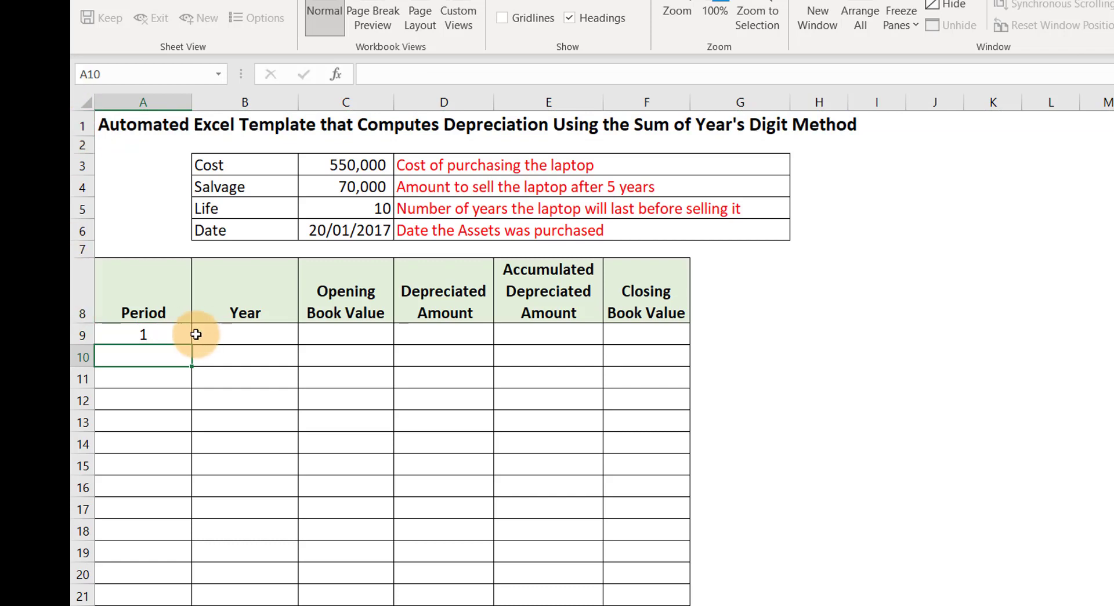
# Copy the Period formula from A9 down through A30.
pyautogui.click(146, 334)
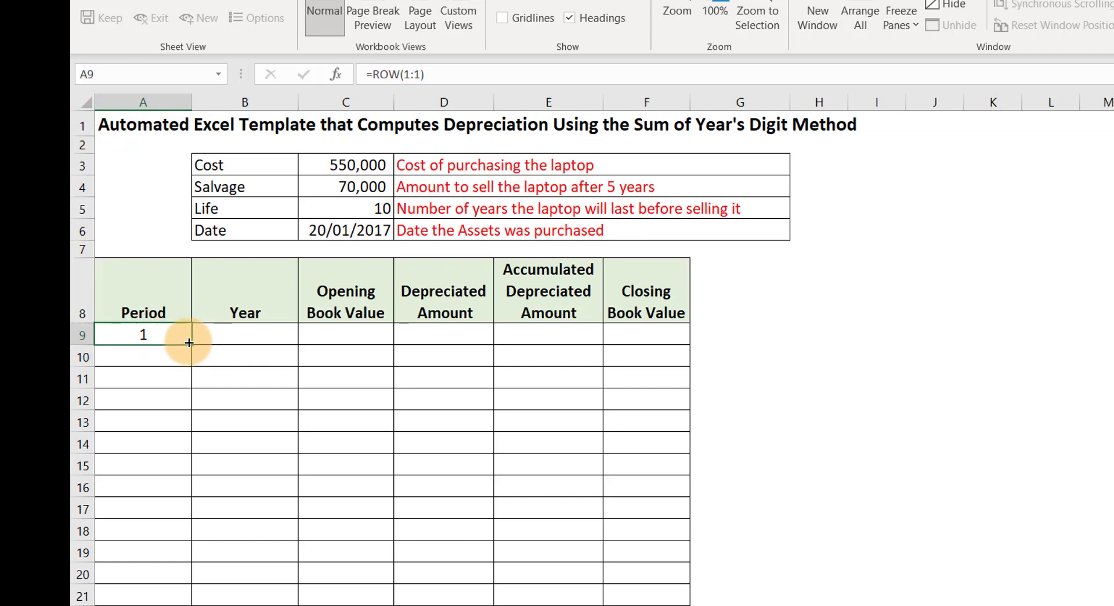
pyautogui.moveTo(191, 343)
pyautogui.mouseDown()
pyautogui.moveTo(112, 597)
pyautogui.moveTo(136, 573)
pyautogui.mouseUp()
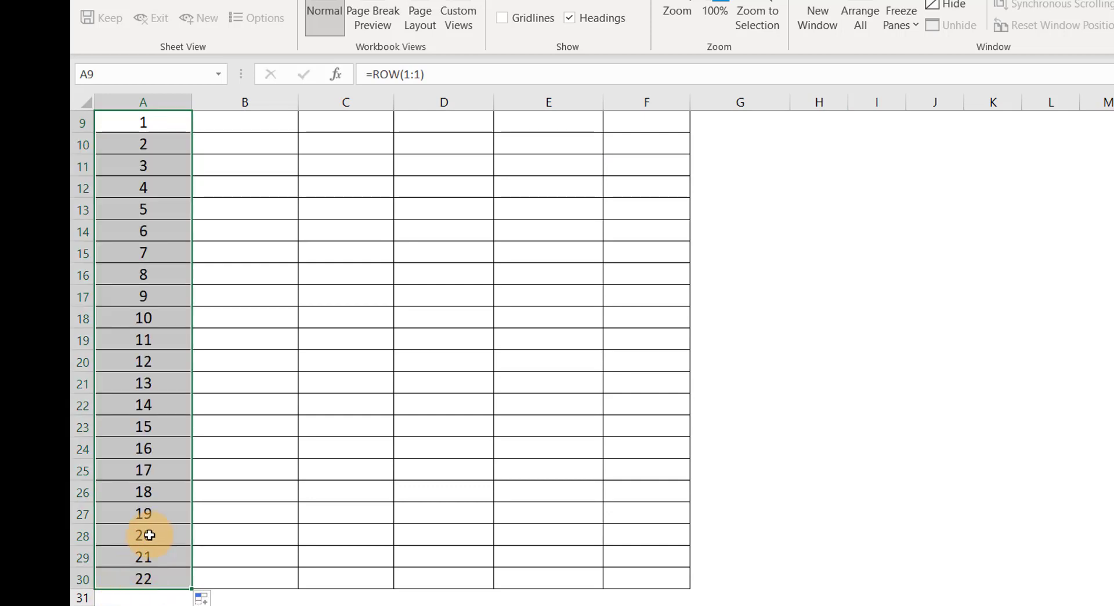
pyautogui.scroll(3, 159, 494)
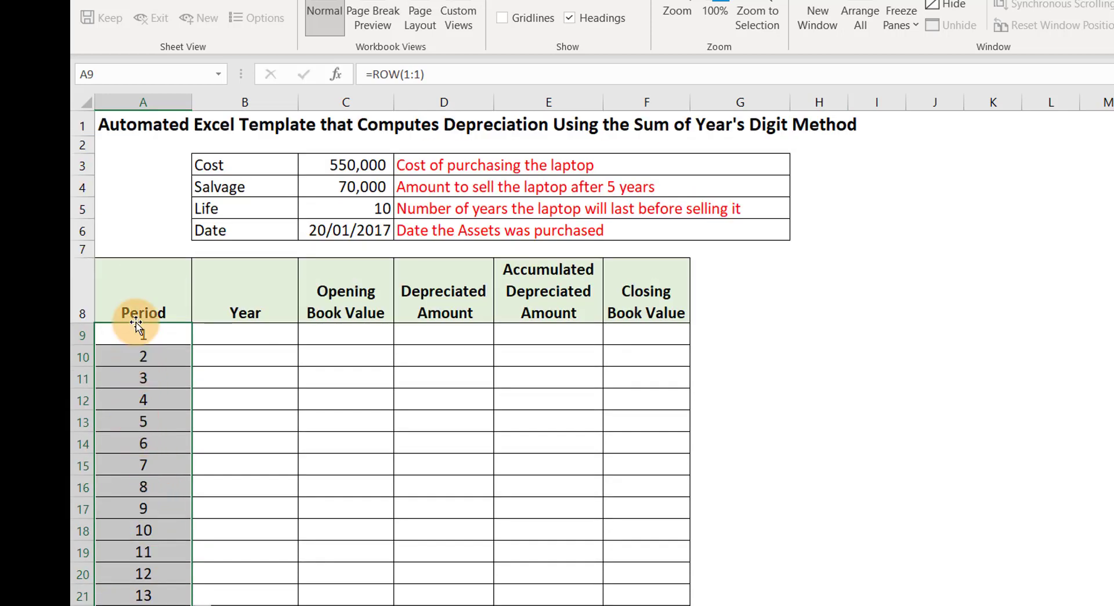
pyautogui.scroll(-4, 140, 522)
pyautogui.scroll(-1, 137, 533)
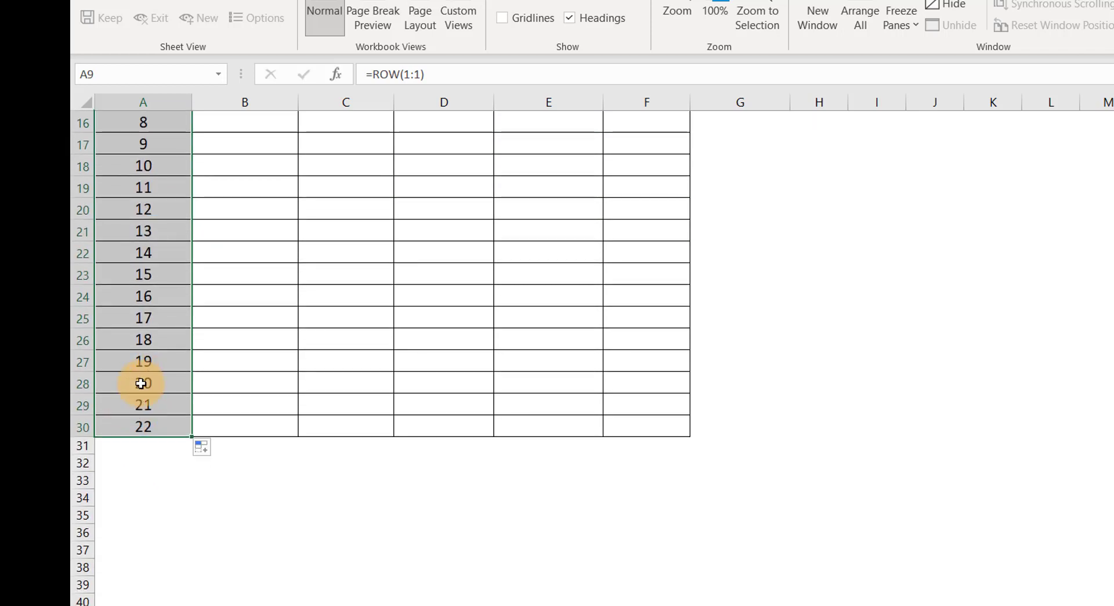
# Remove all contents and formatting from the last two schedule rows, A29:F30.
pyautogui.moveTo(134, 402); pyautogui.dragTo(629, 420)
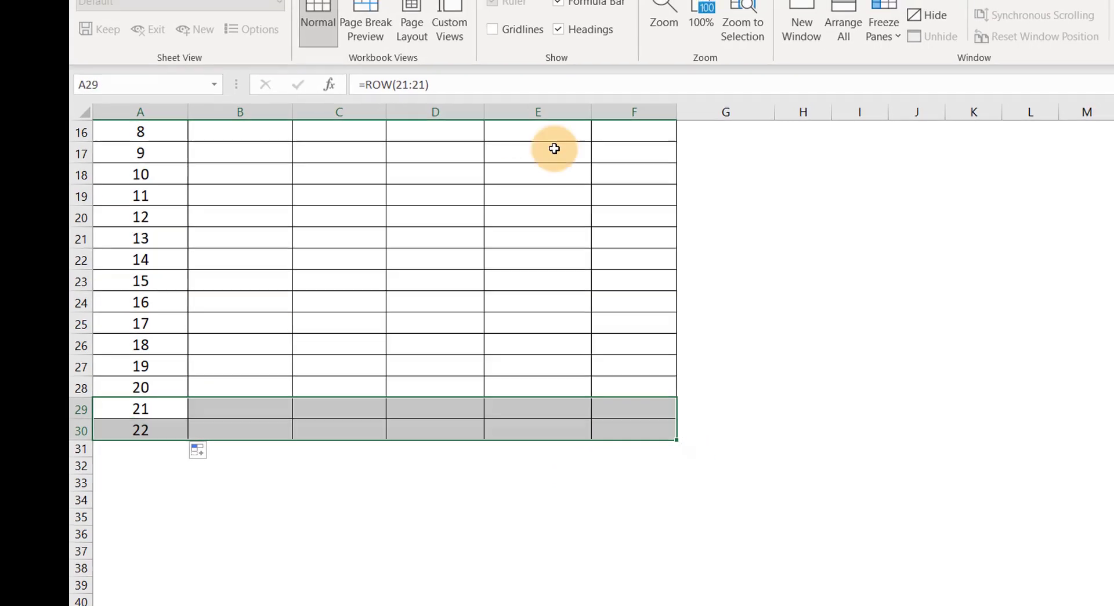
pyautogui.click(128, 38)
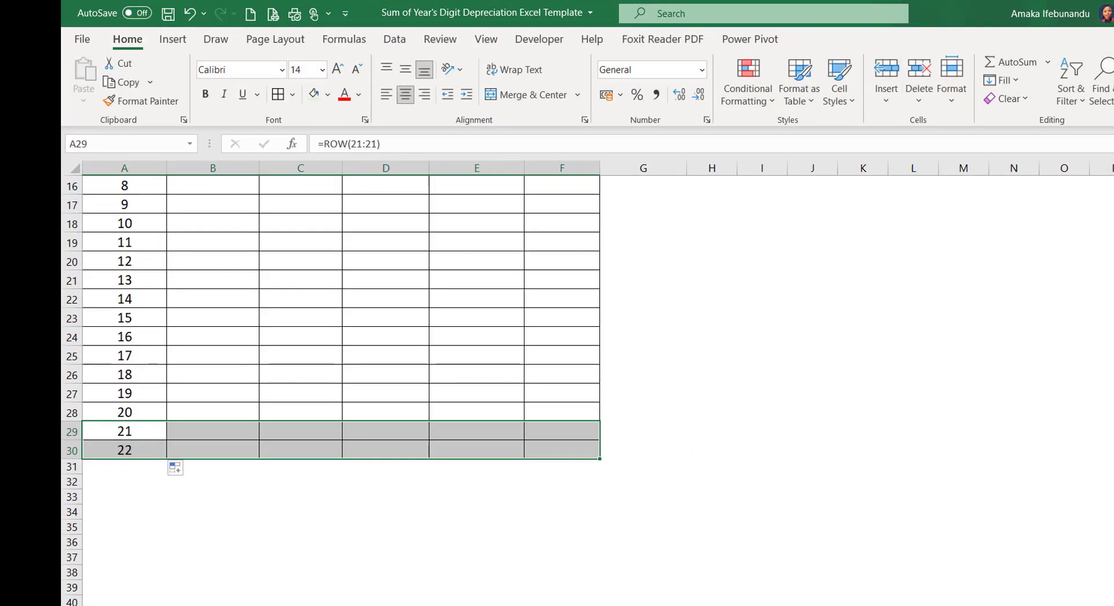
pyautogui.click(1027, 100)
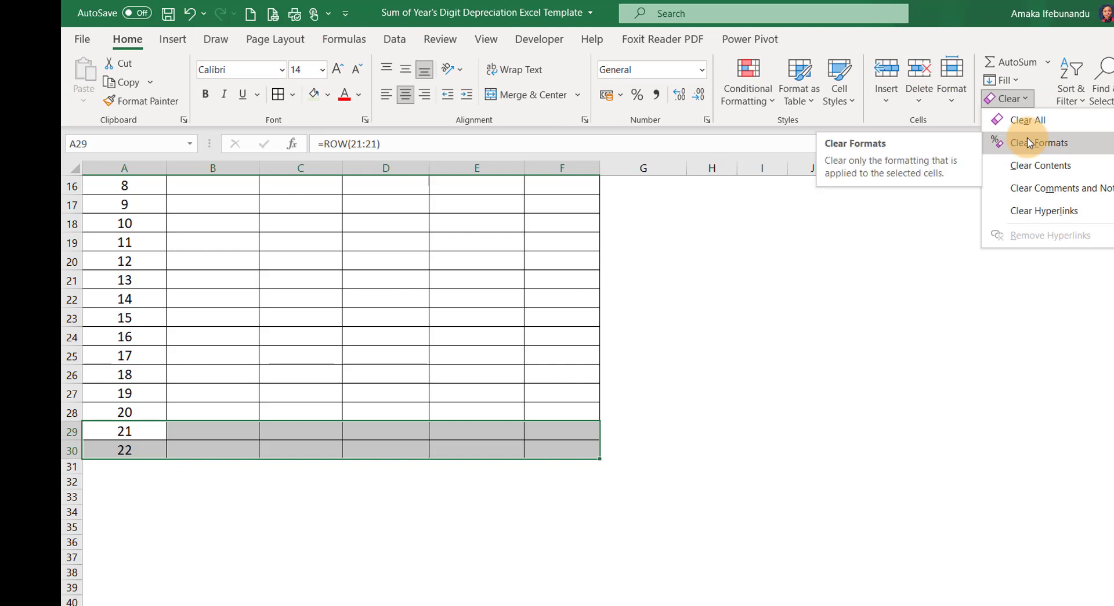
pyautogui.click(1026, 119)
pyautogui.click(316, 487)
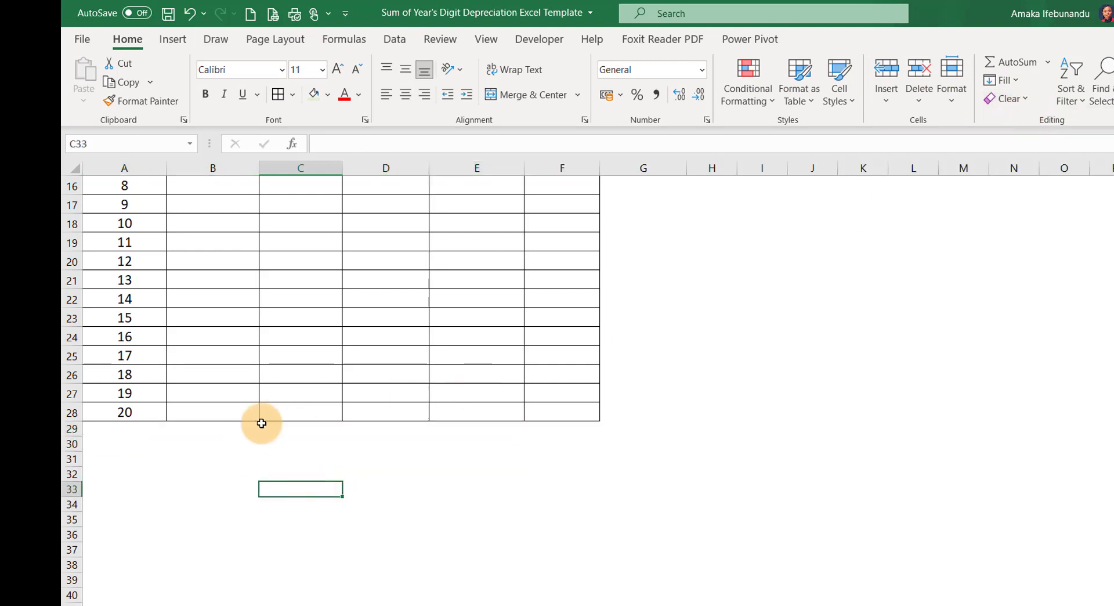
pyautogui.click(153, 415)
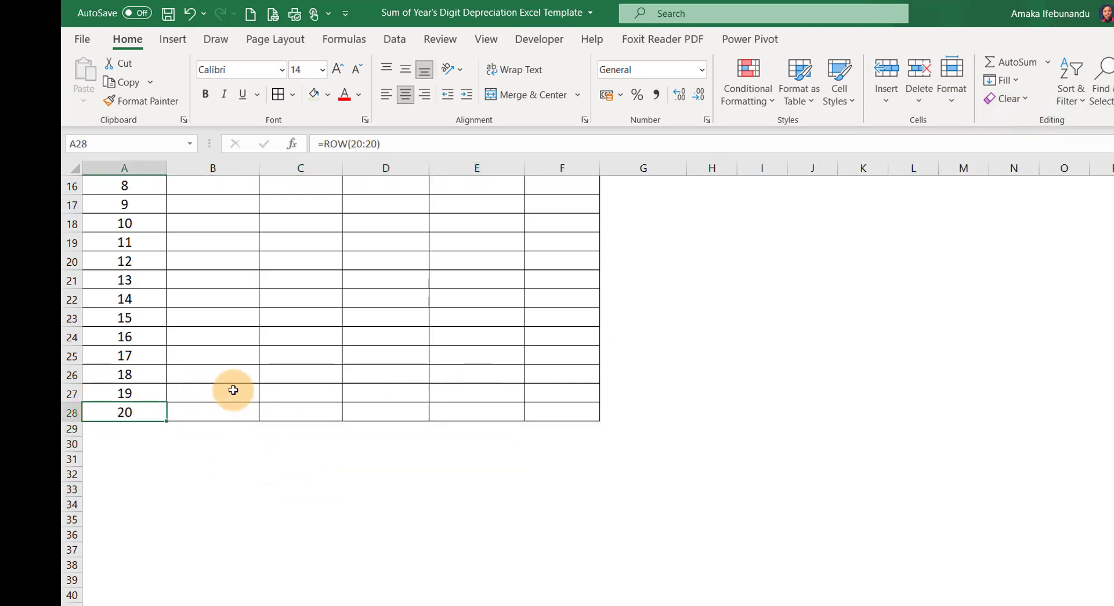
pyautogui.scroll(5, 261, 366)
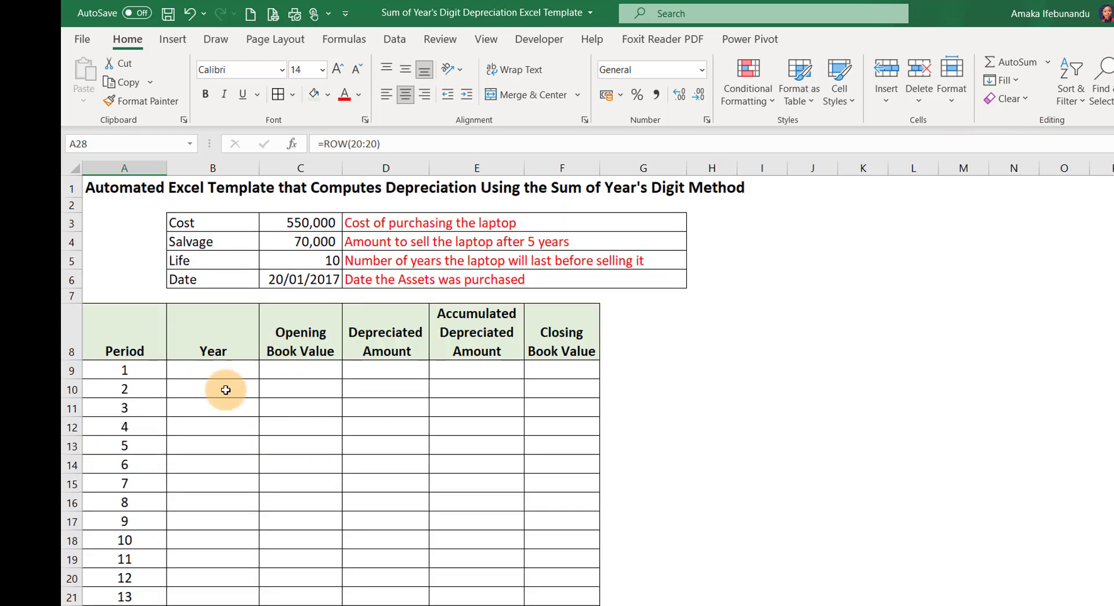
# Wrap the A9 Period formula in an IF that tests ROW(1:1)>$C$5 and returns "" when true.
pyautogui.click(132, 369)
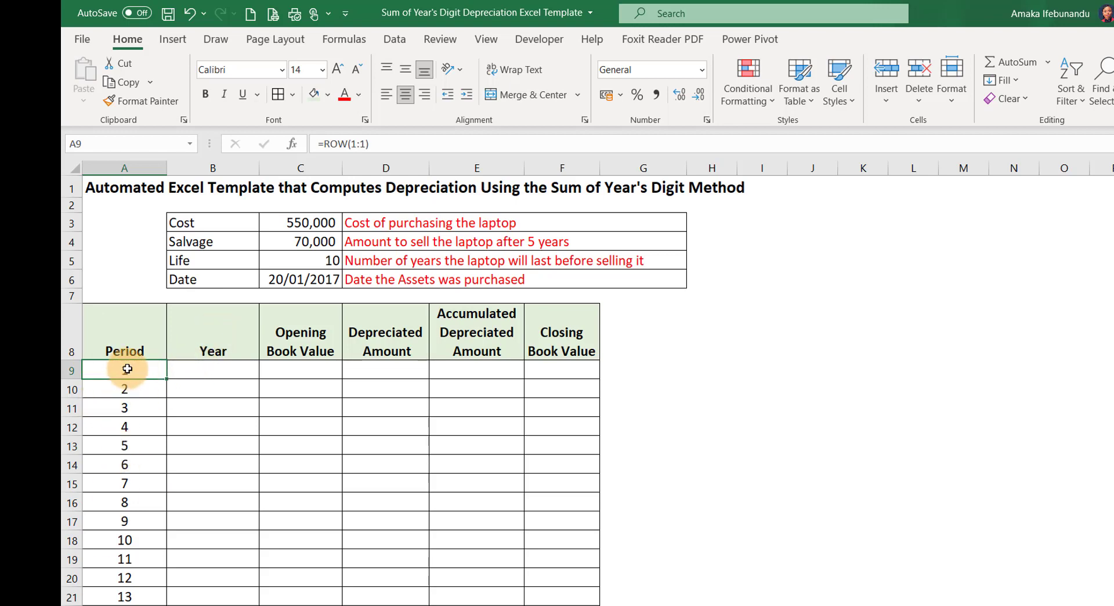
pyautogui.click(314, 257)
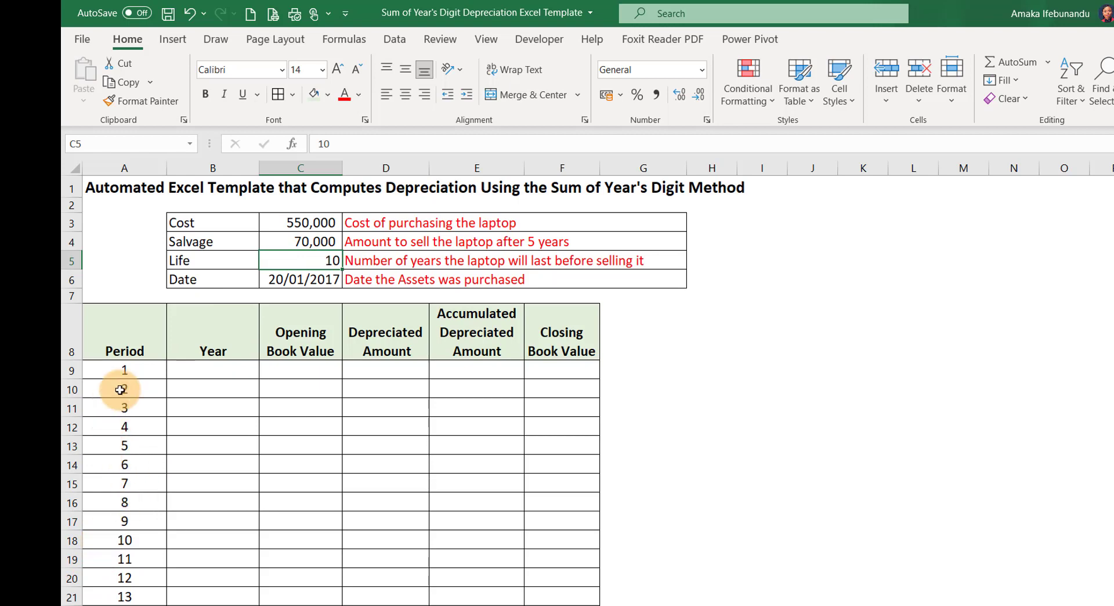
pyautogui.click(113, 370)
pyautogui.doubleClick(117, 369)
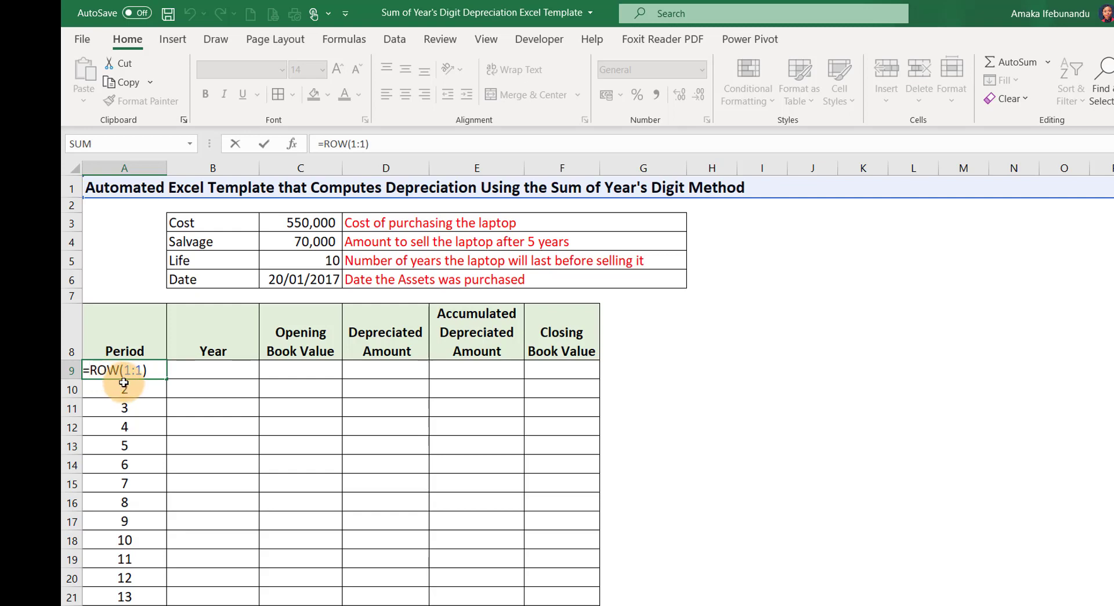
pyautogui.write('if')
pyautogui.doubleClick(123, 384)
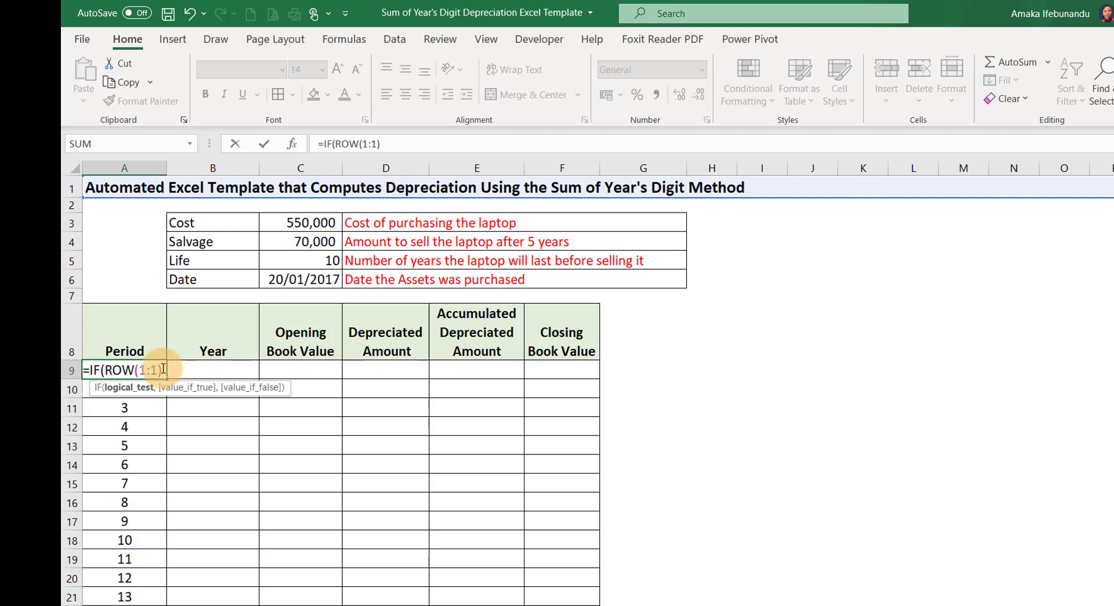
pyautogui.write('>')
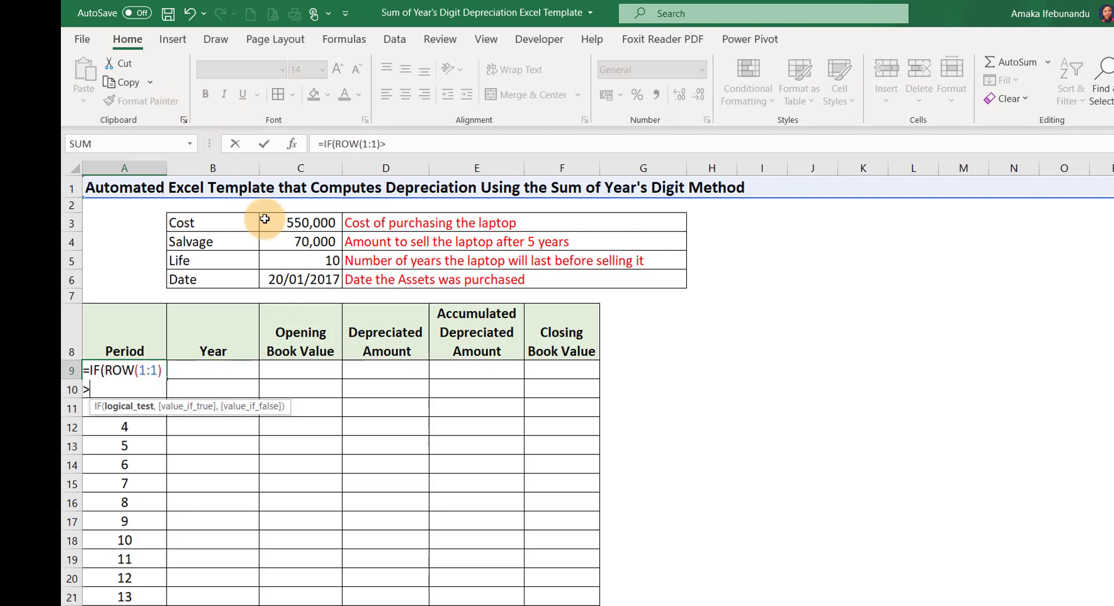
pyautogui.click(290, 264)
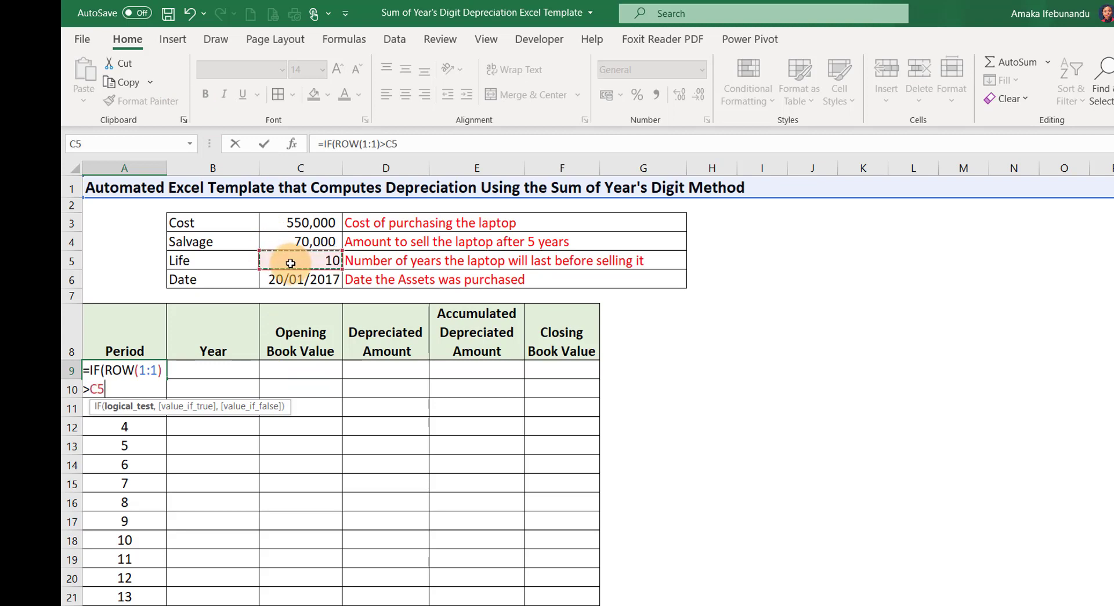
pyautogui.press('F4')
pyautogui.write(',')
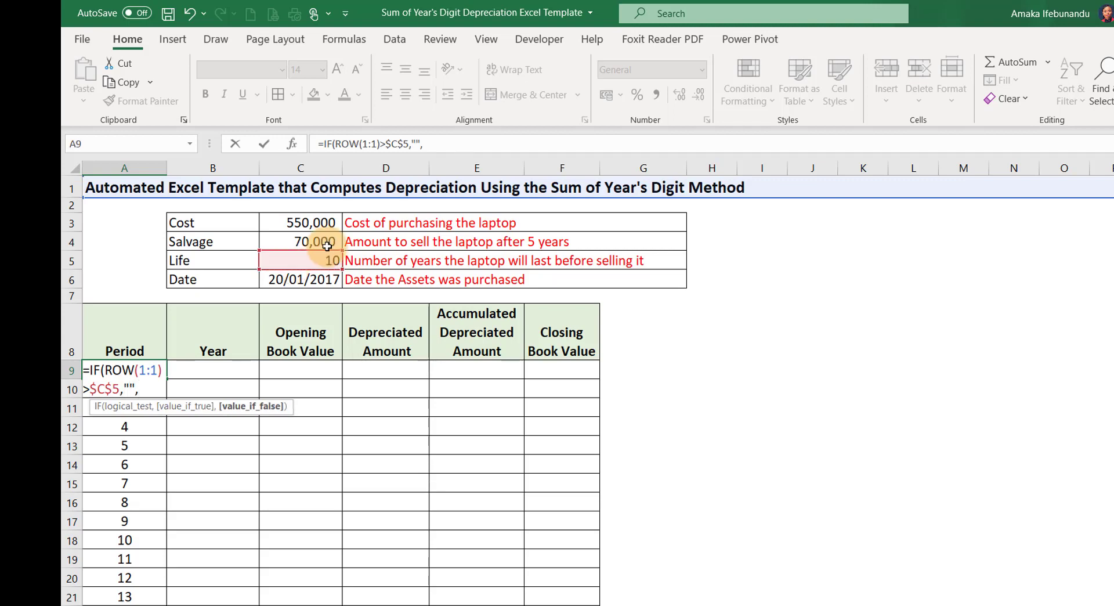
pyautogui.write('"",')
# Complete the A9 formula with ROW(1:1) as the value if false, giving =IF(ROW(1:1)>$C$5,"",ROW(1:1)).
pyautogui.click(73, 187)
pyautogui.press('BackSpace')
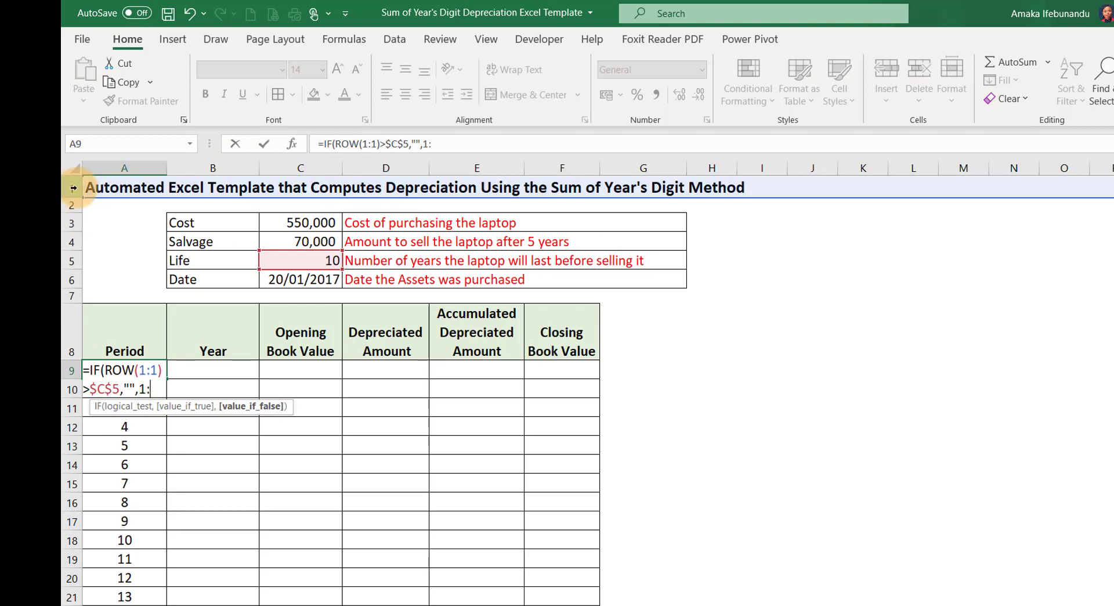
pyautogui.press('BackSpace')
pyautogui.press('BackSpace')
pyautogui.write(',row')
pyautogui.press('Tab')
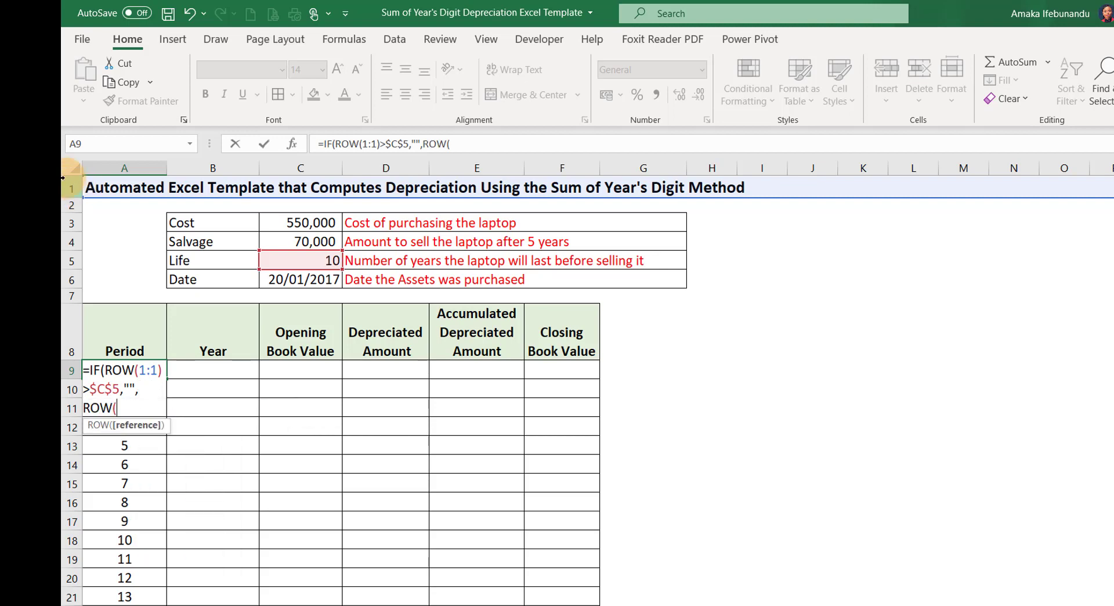
pyautogui.click(73, 187)
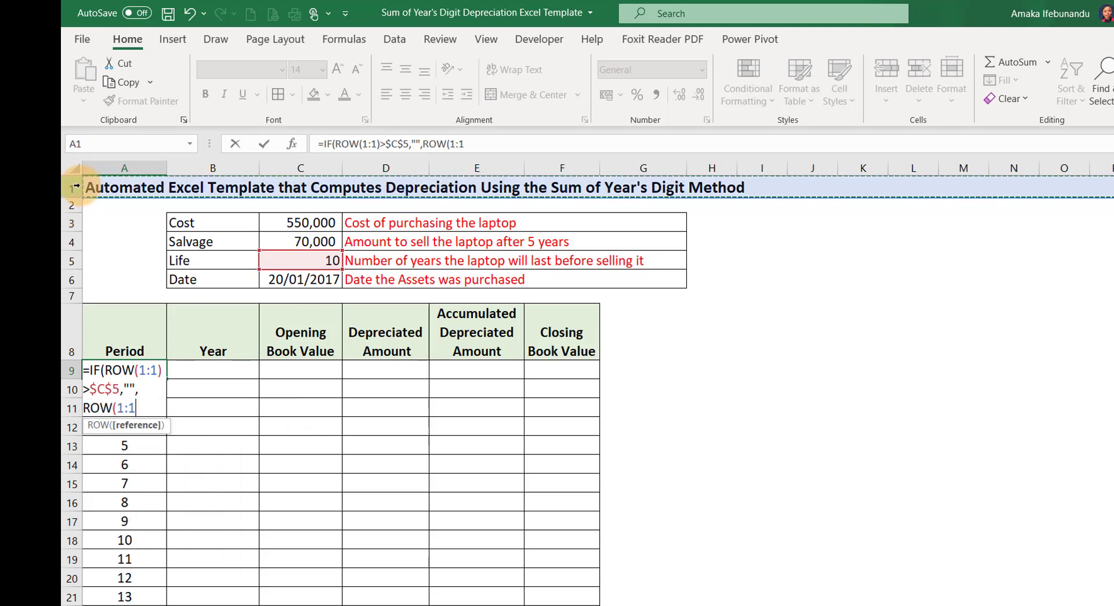
pyautogui.write(')')
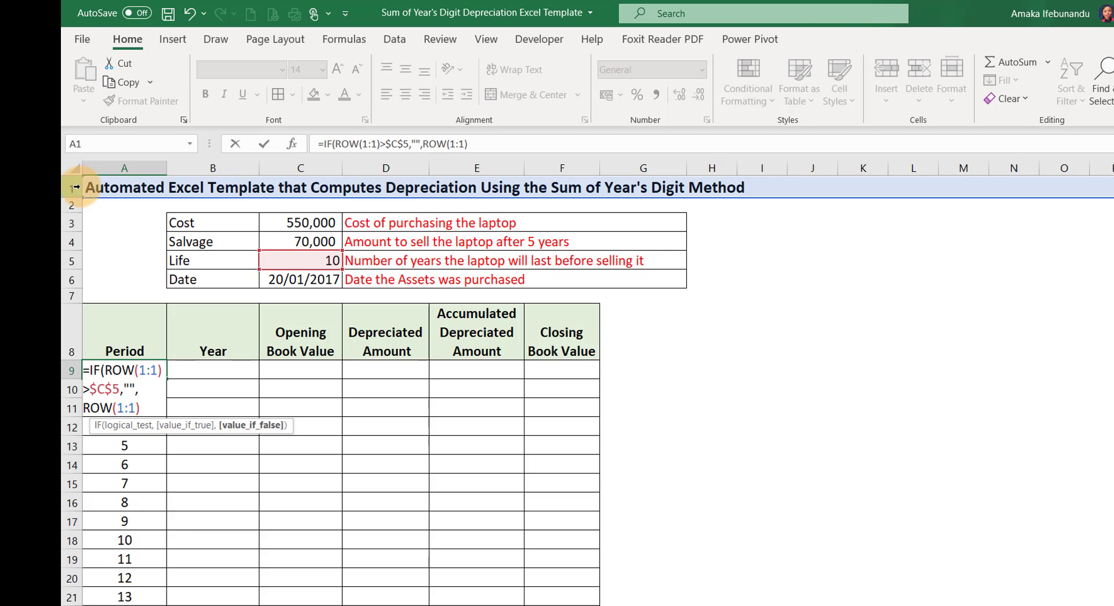
pyautogui.write(')')
pyautogui.press('Return')
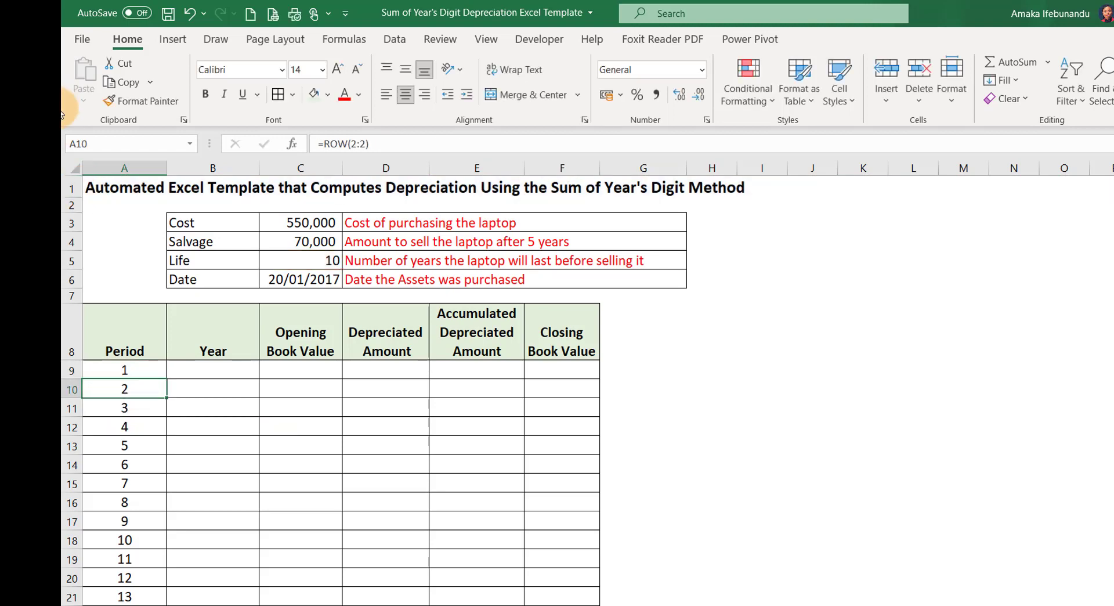
# Review the IF formula in A9 and copy it down the Period column through A28.
pyautogui.click(124, 371)
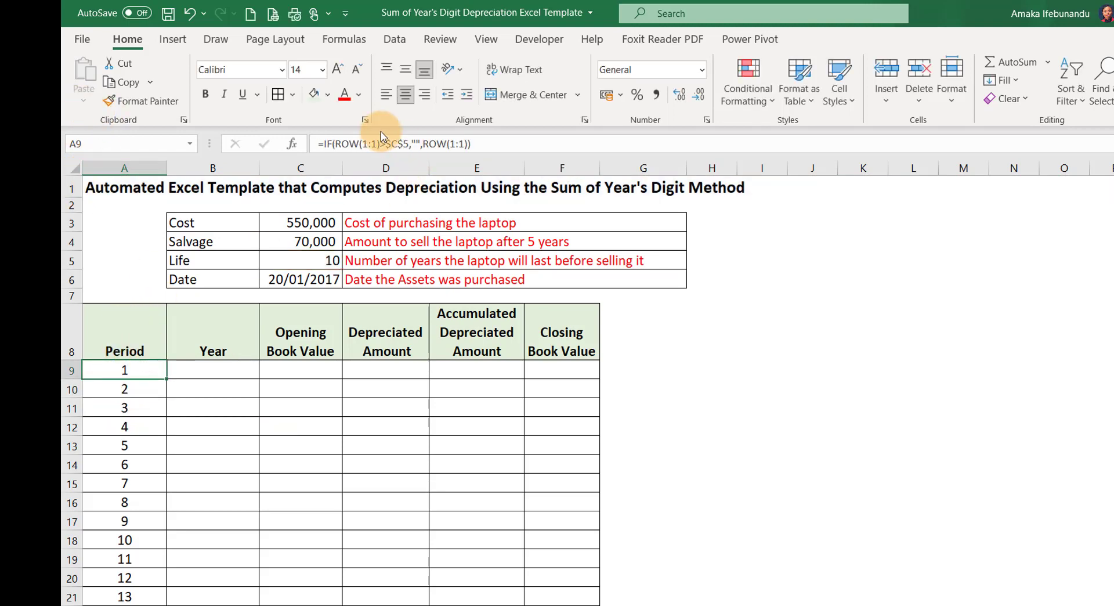
pyautogui.click(334, 145)
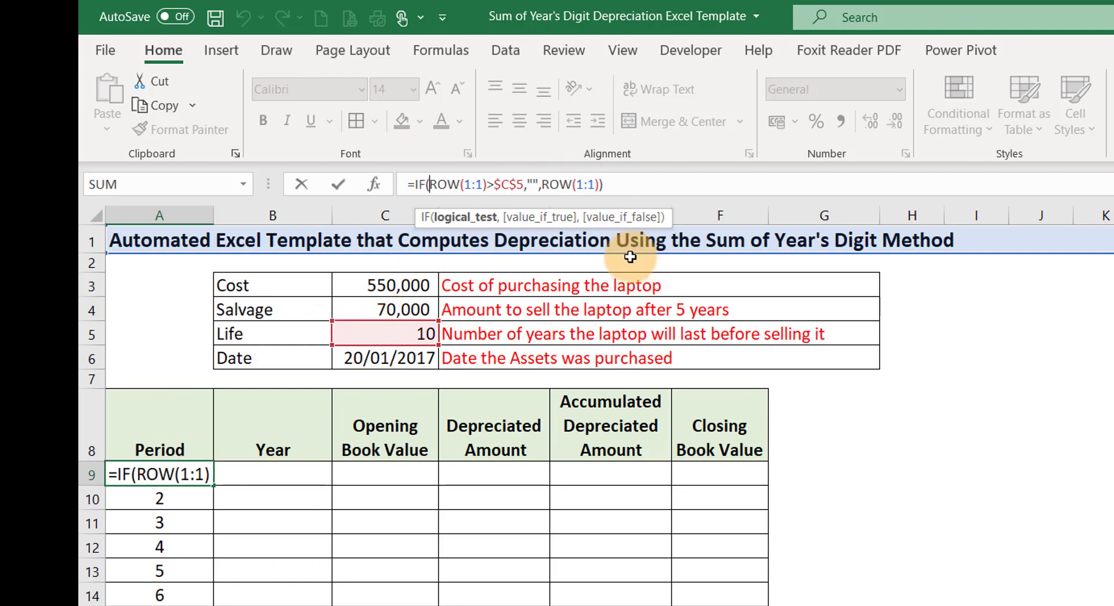
pyautogui.click(630, 186)
pyautogui.press('Return')
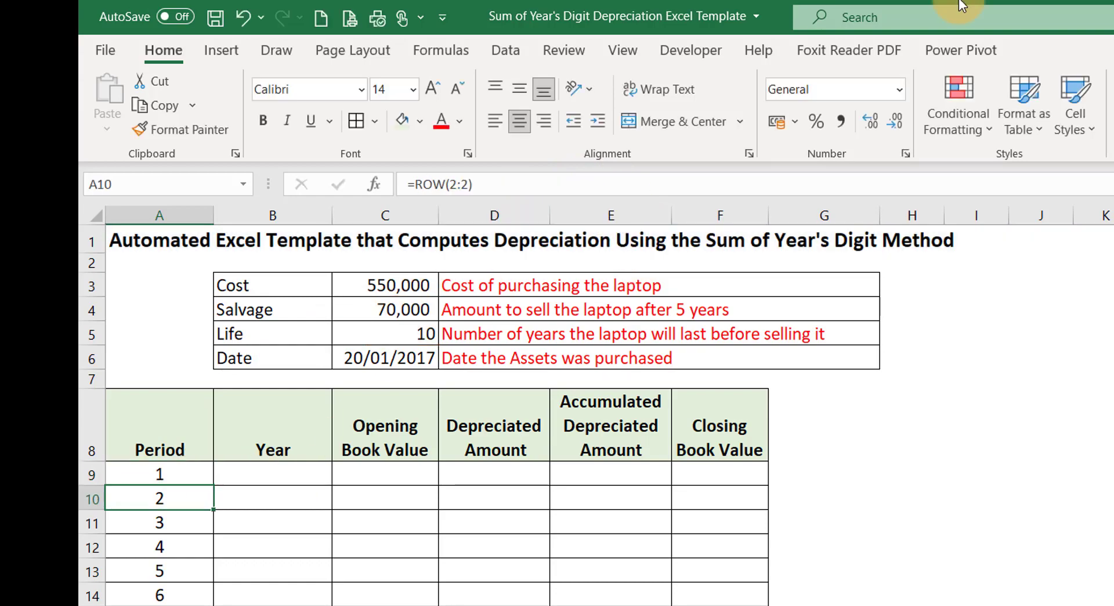
pyautogui.click(203, 470)
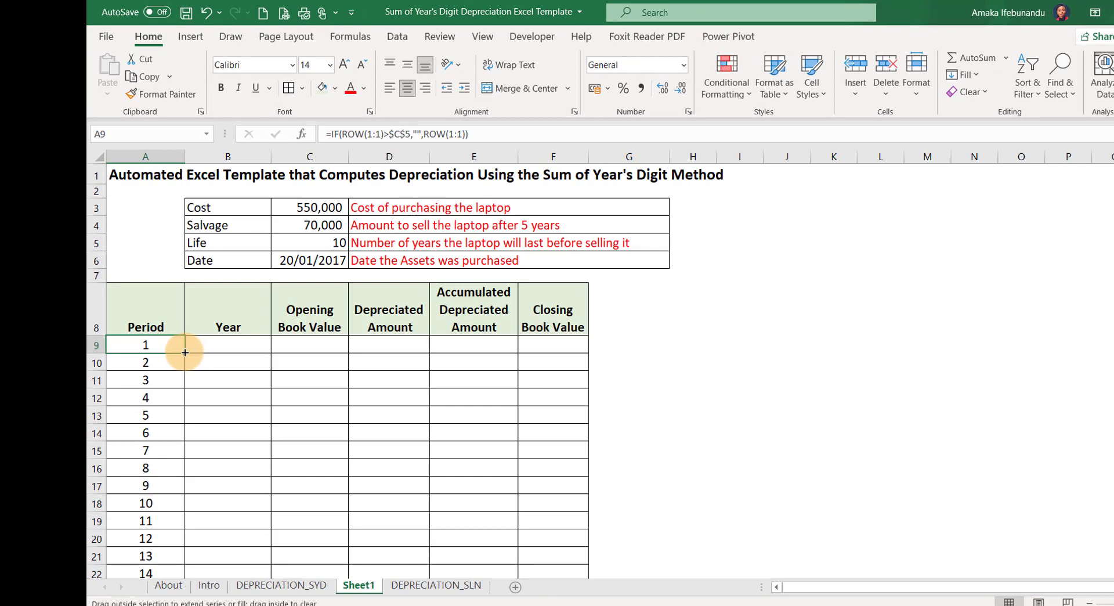
pyautogui.moveTo(185, 352); pyautogui.dragTo(166, 507)
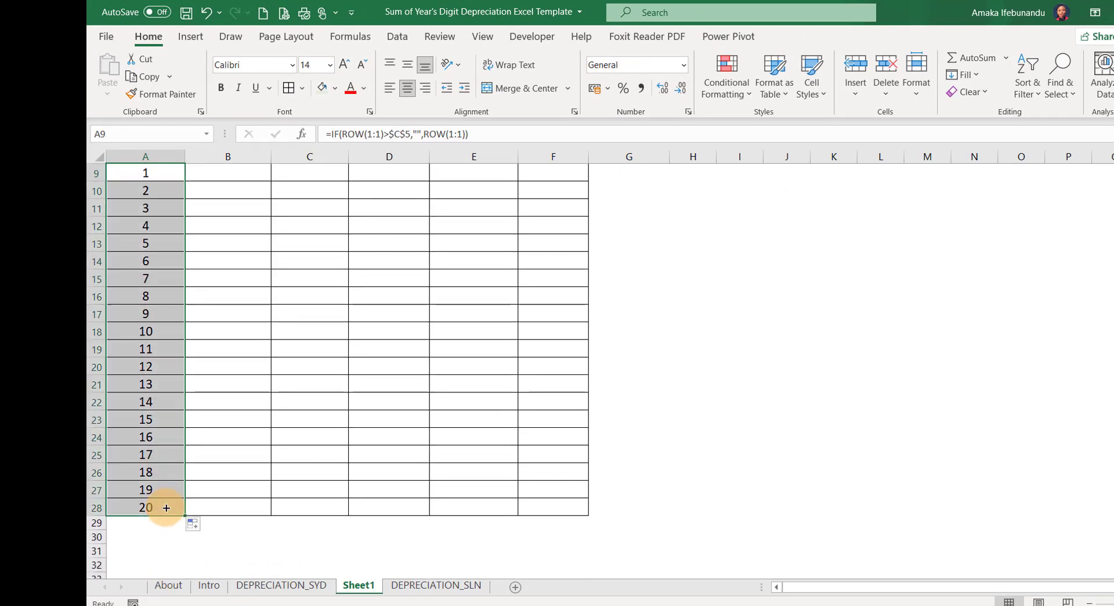
# Set the Life value in C5 to 5.
pyautogui.click(121, 333)
pyautogui.scroll(3, 191, 313)
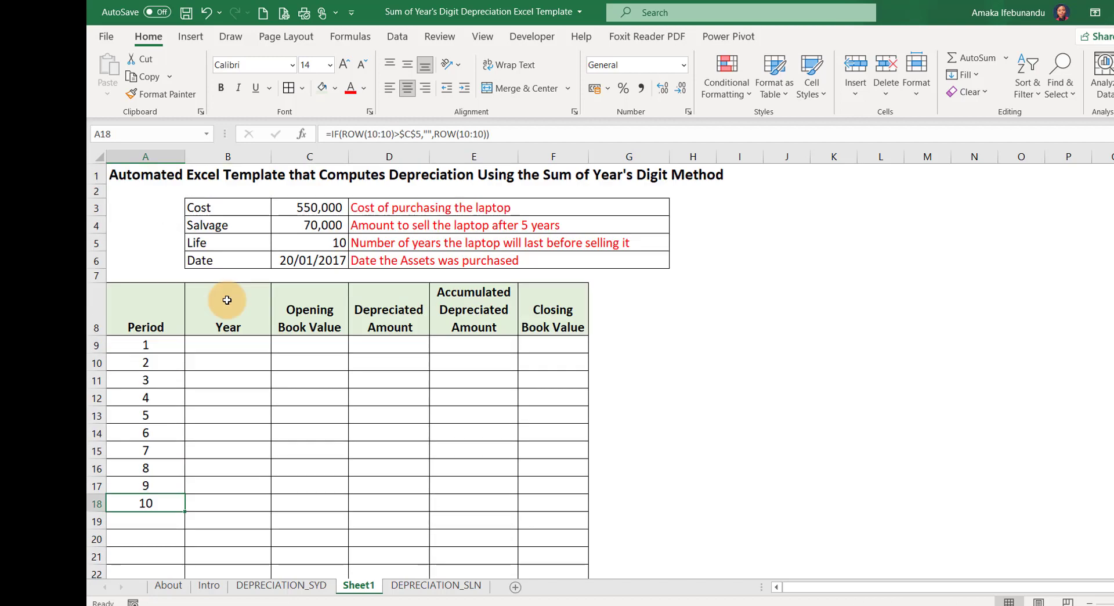
pyautogui.click(312, 243)
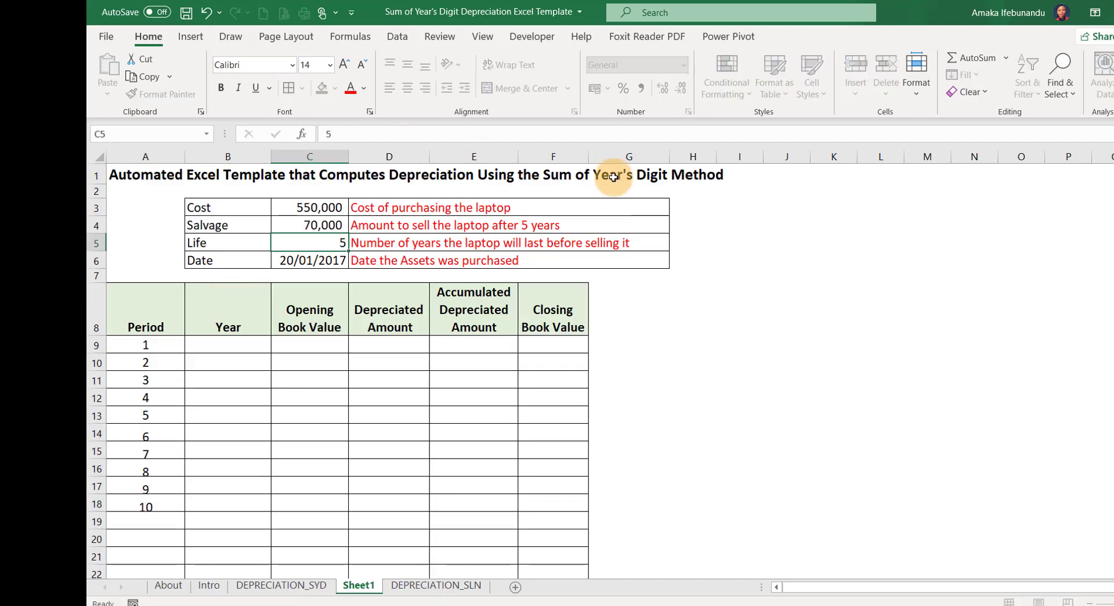
pyautogui.press('Return')
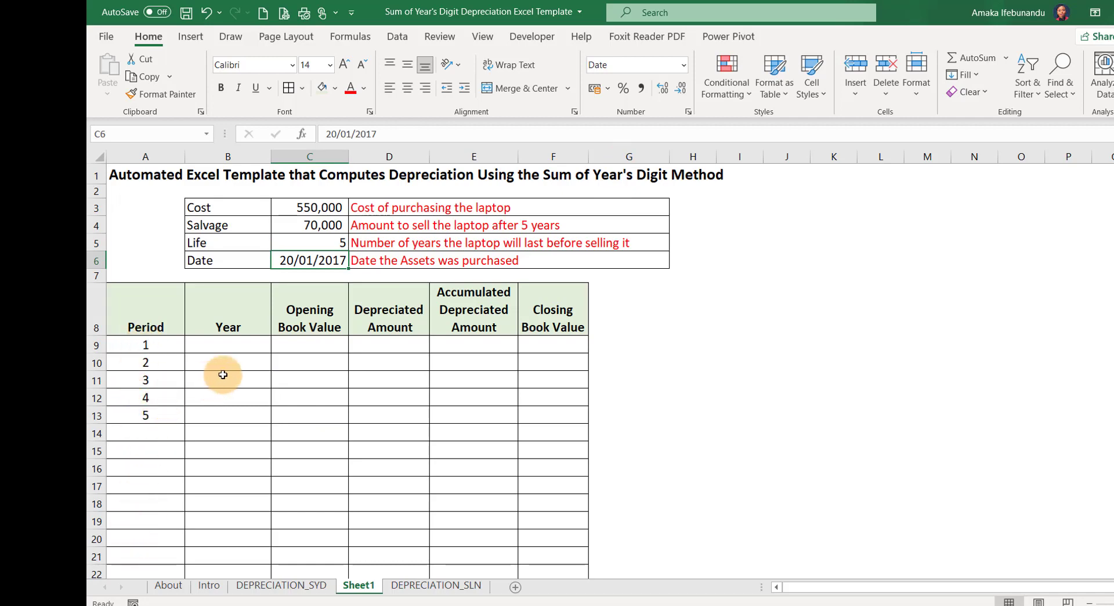
# Enter the formula =YEAR(C6) in the first Year cell, B9.
pyautogui.click(240, 345)
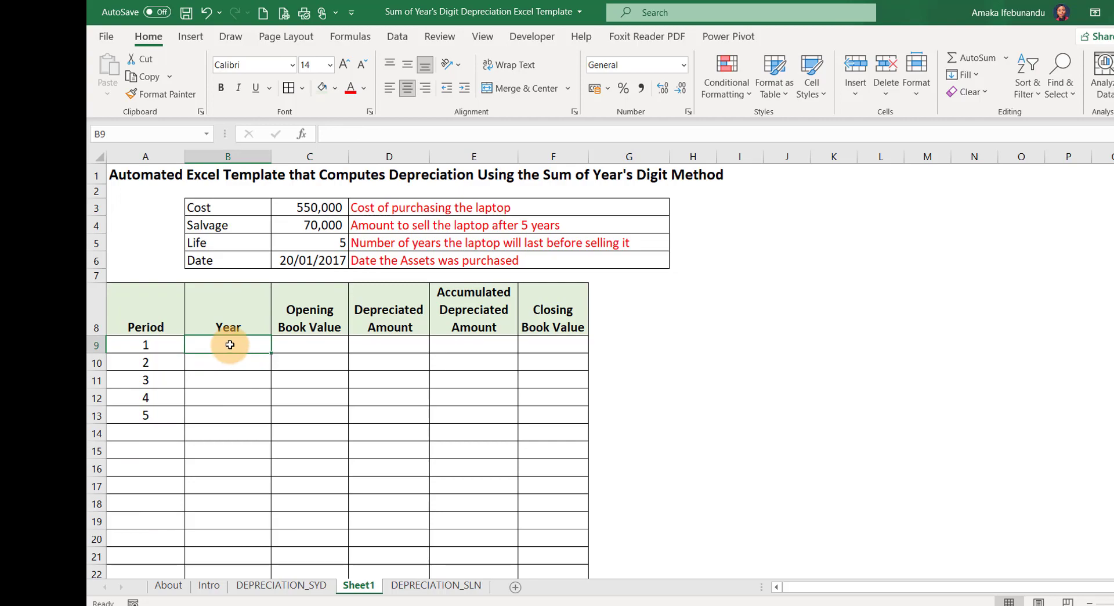
pyautogui.write('=')
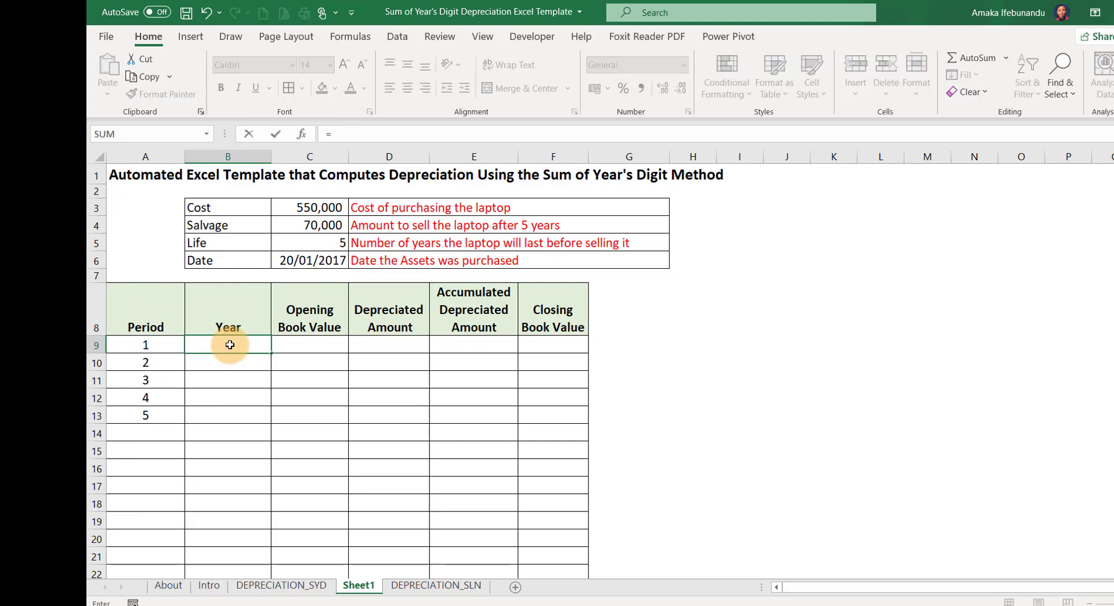
pyautogui.write('year')
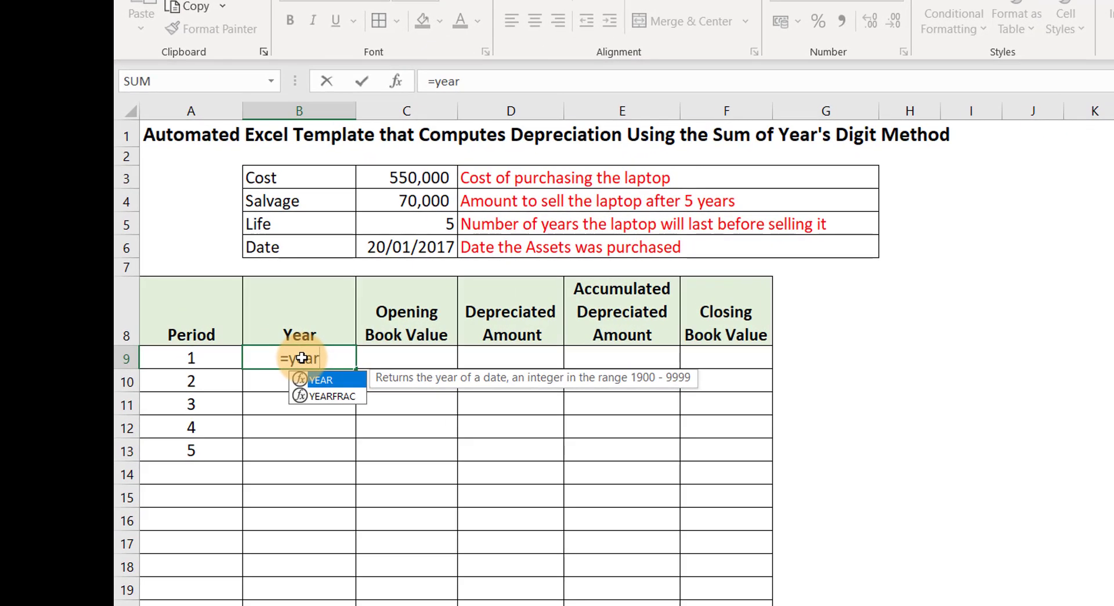
pyautogui.press('Tab')
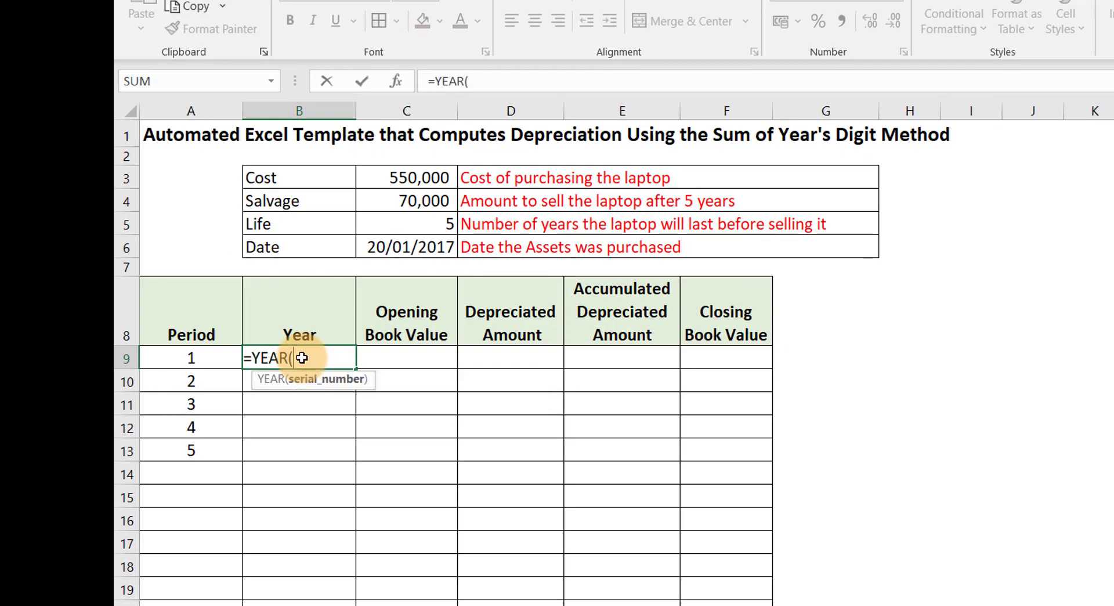
pyautogui.click(425, 248)
pyautogui.write(')')
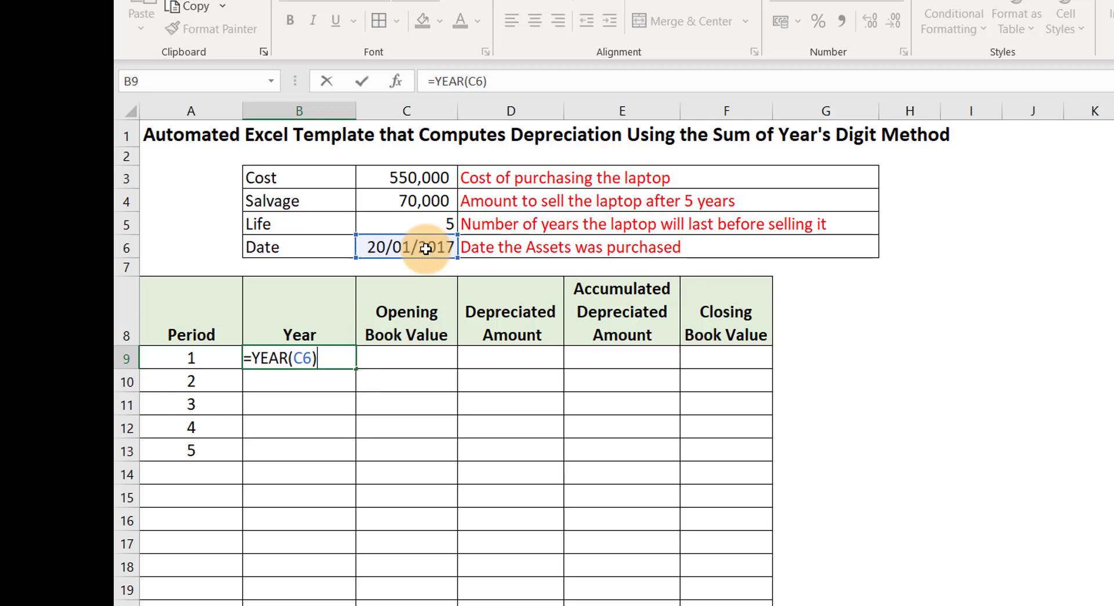
pyautogui.press('Return')
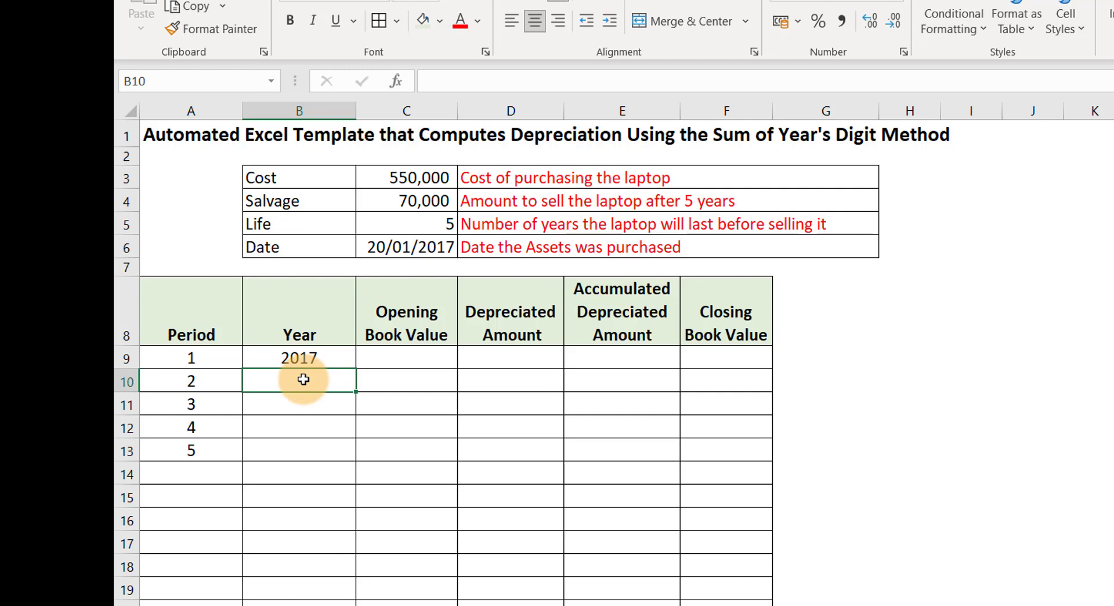
# Enter the formula =B9+1 in the second Year cell, B10.
pyautogui.write('=')
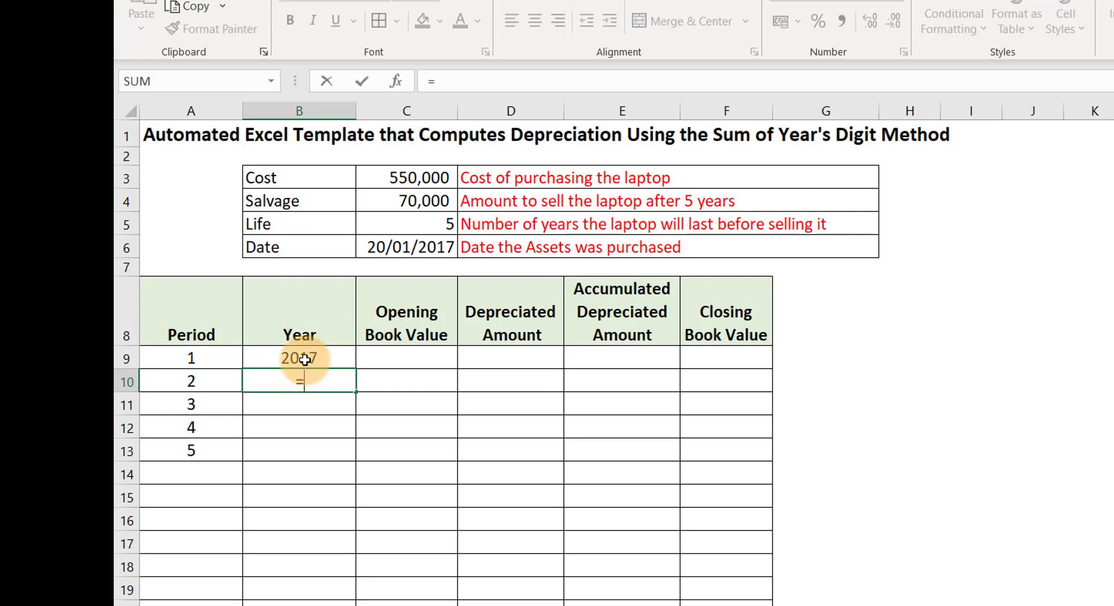
pyautogui.click(299, 358)
pyautogui.write('+')
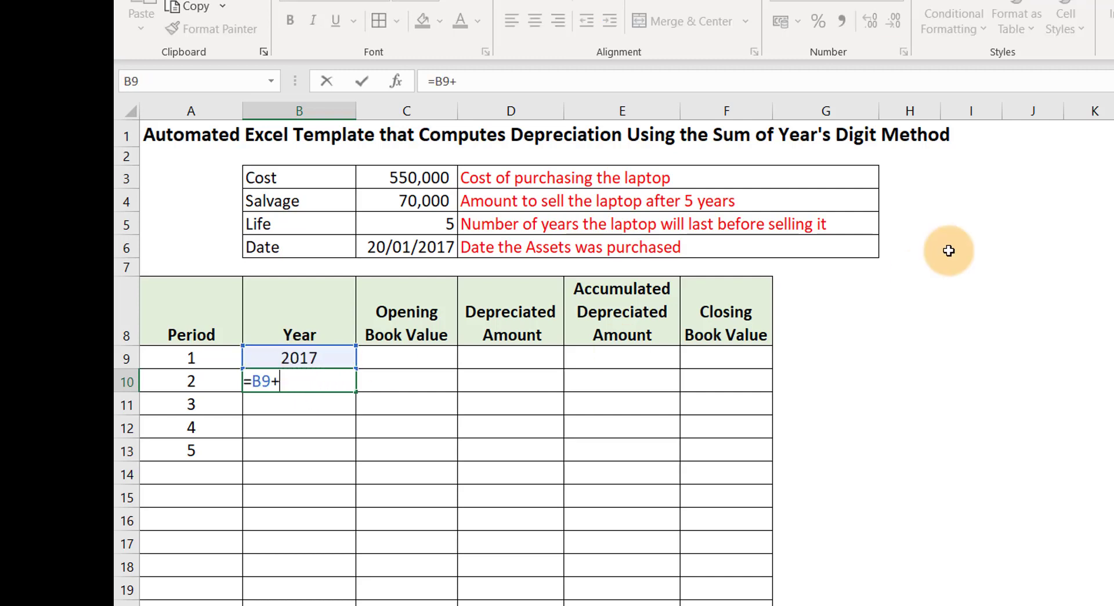
pyautogui.write('1')
pyautogui.press('Return')
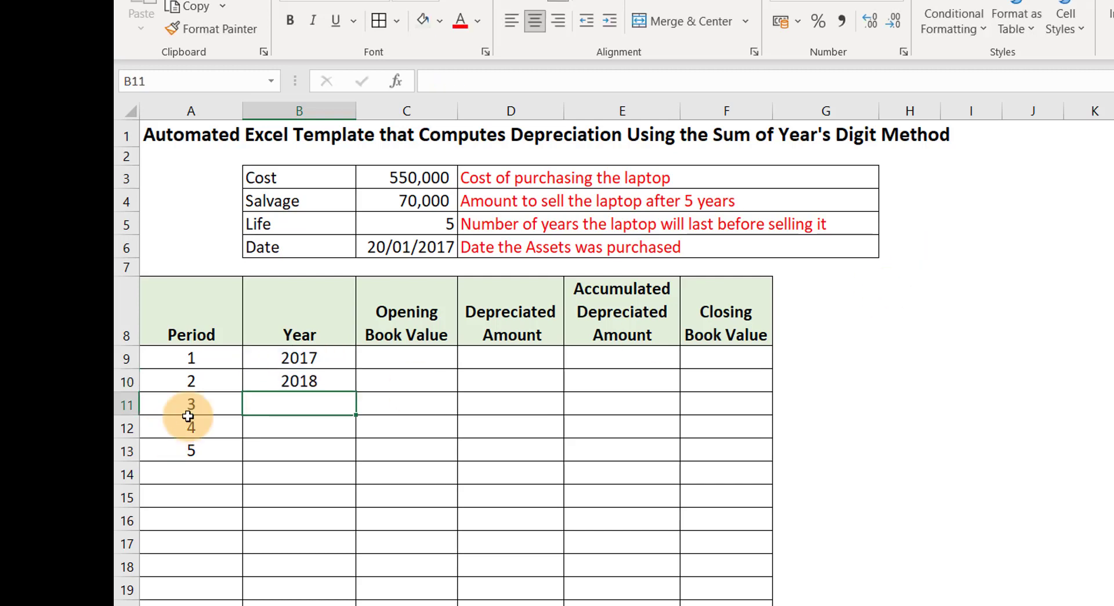
# Copy the Year formula from B10 down through B28.
pyautogui.click(313, 380)
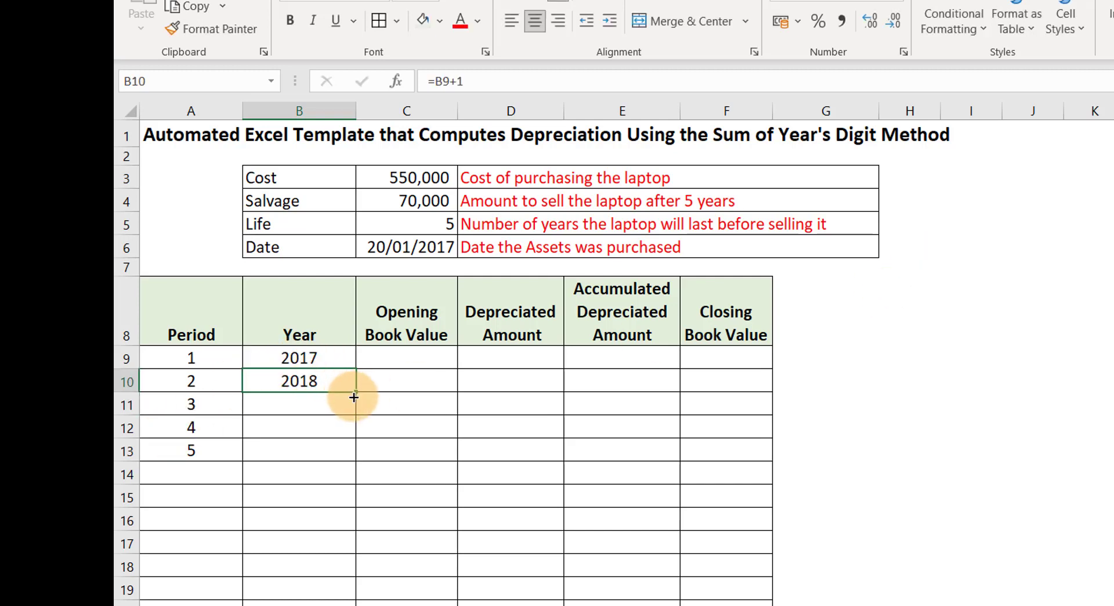
pyautogui.moveTo(356, 392); pyautogui.dragTo(315, 578)
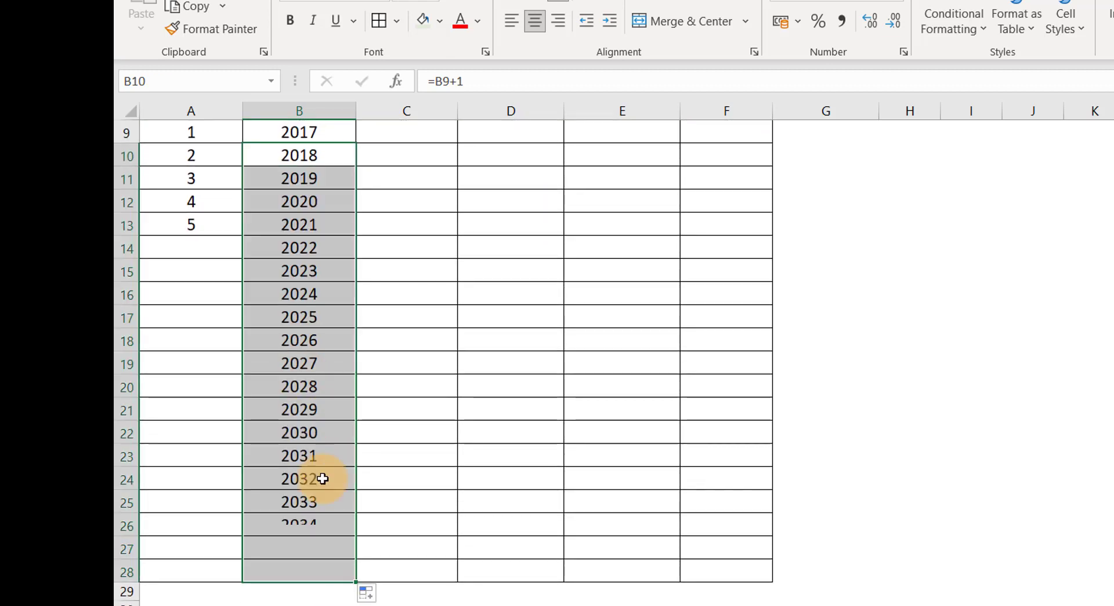
pyautogui.scroll(3, 437, 360)
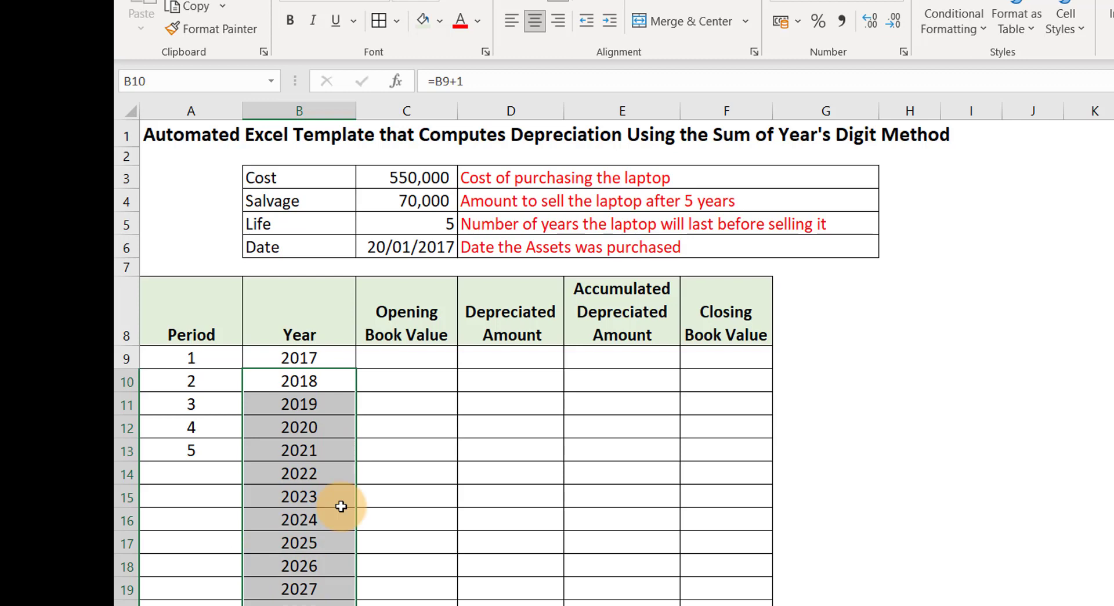
# Change the Year formula in B10 to =IF(ROW(2:2)>$C$5,"",B9+1).
pyautogui.click(309, 387)
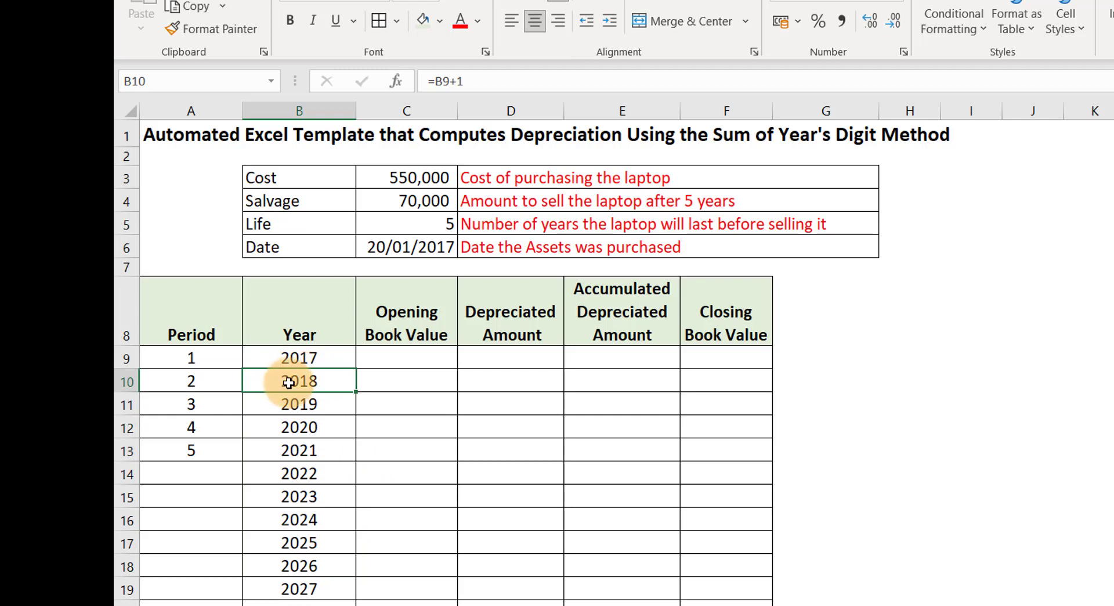
pyautogui.click(295, 359)
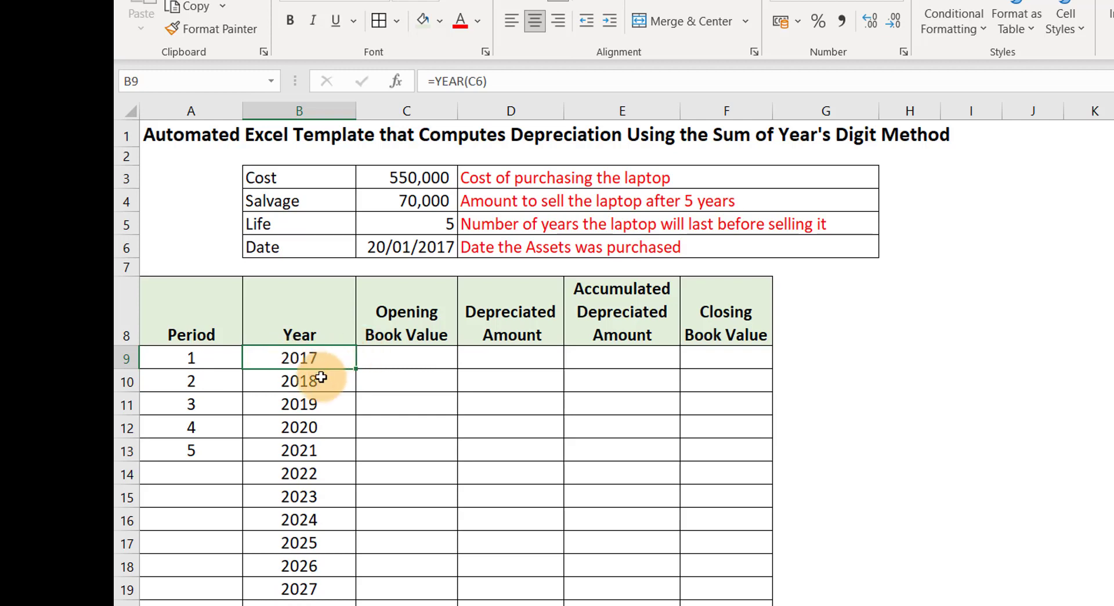
pyautogui.doubleClick(289, 379)
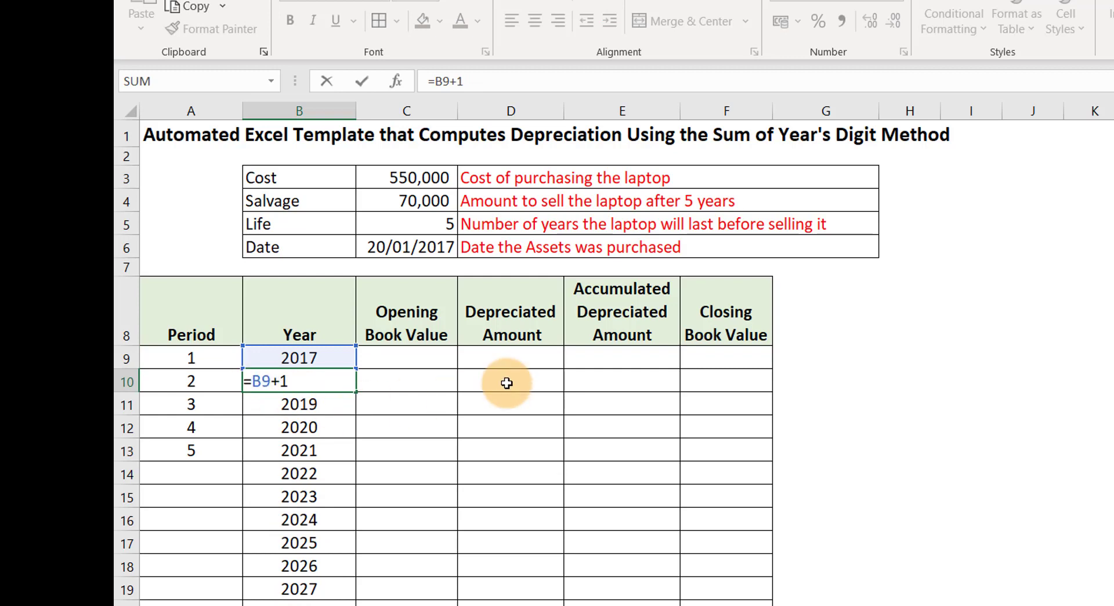
pyautogui.write('if')
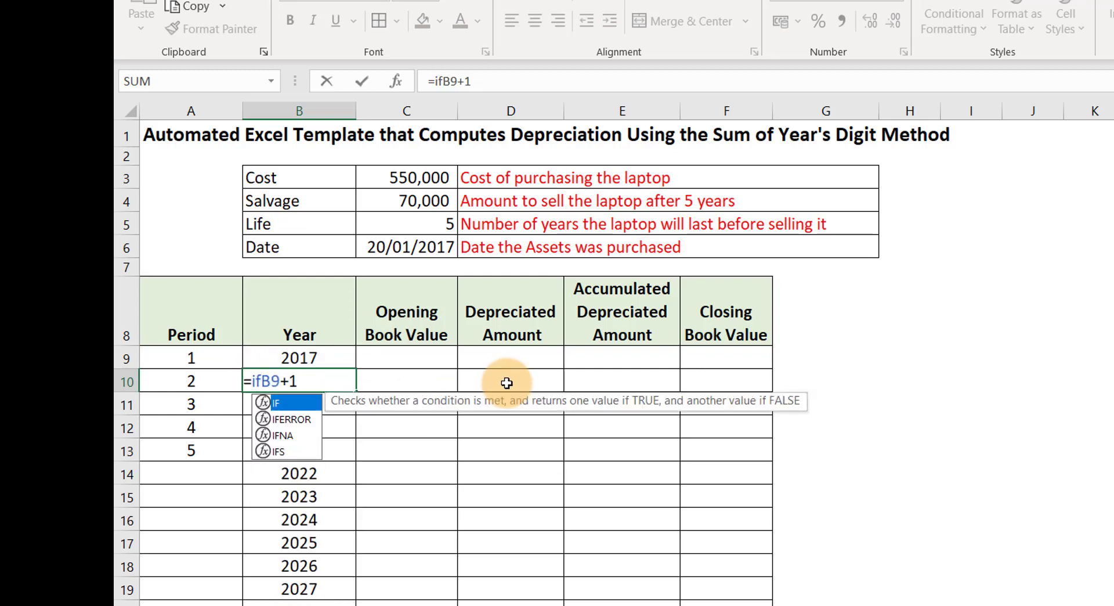
pyautogui.press('Tab')
pyautogui.write('row')
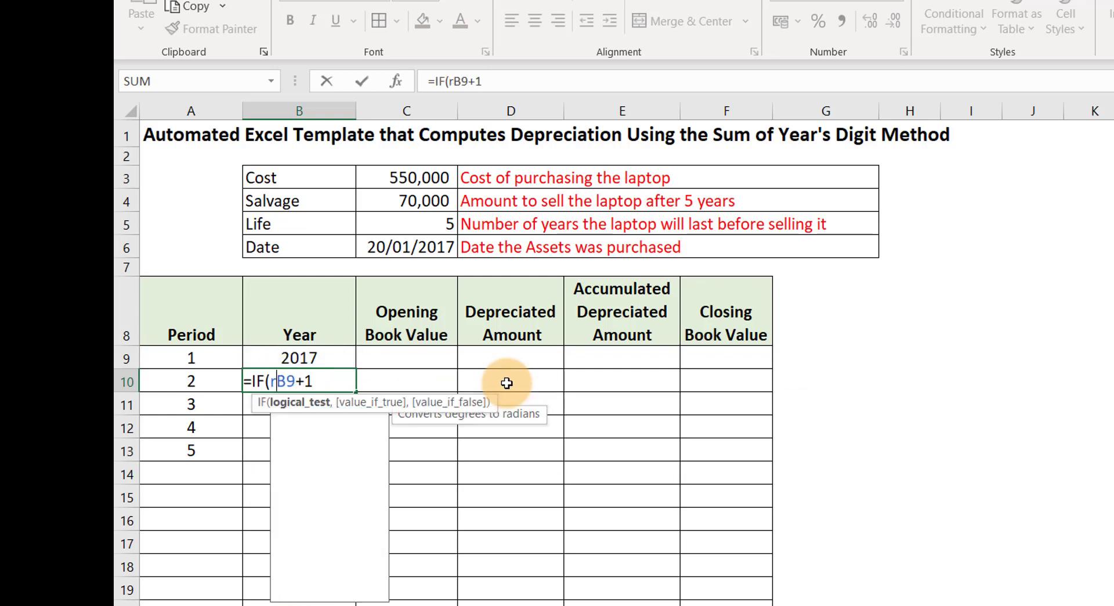
pyautogui.press('Tab')
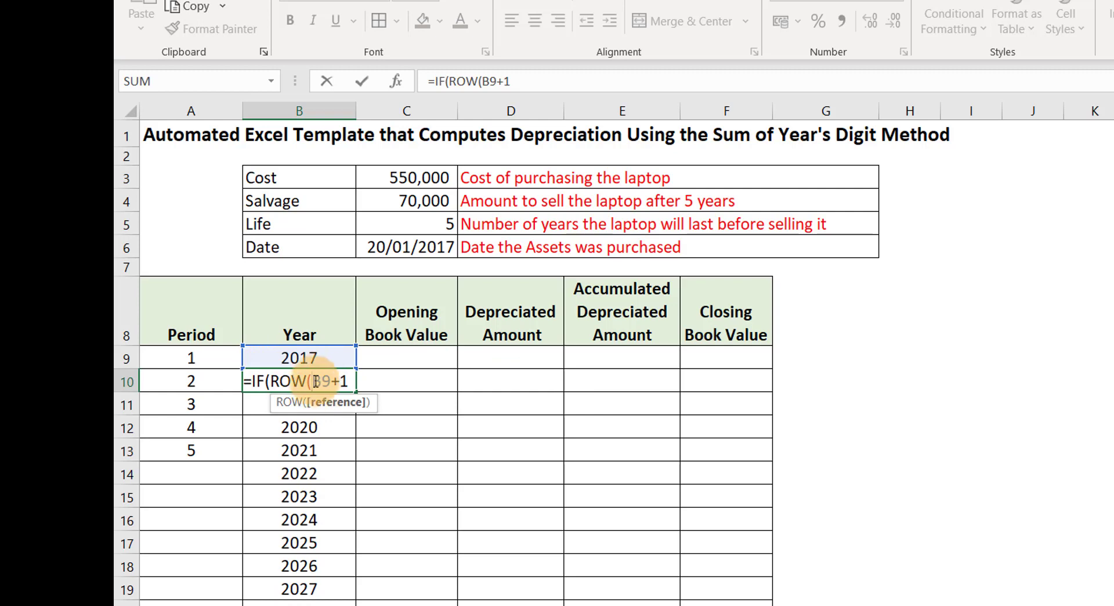
pyautogui.click(125, 157)
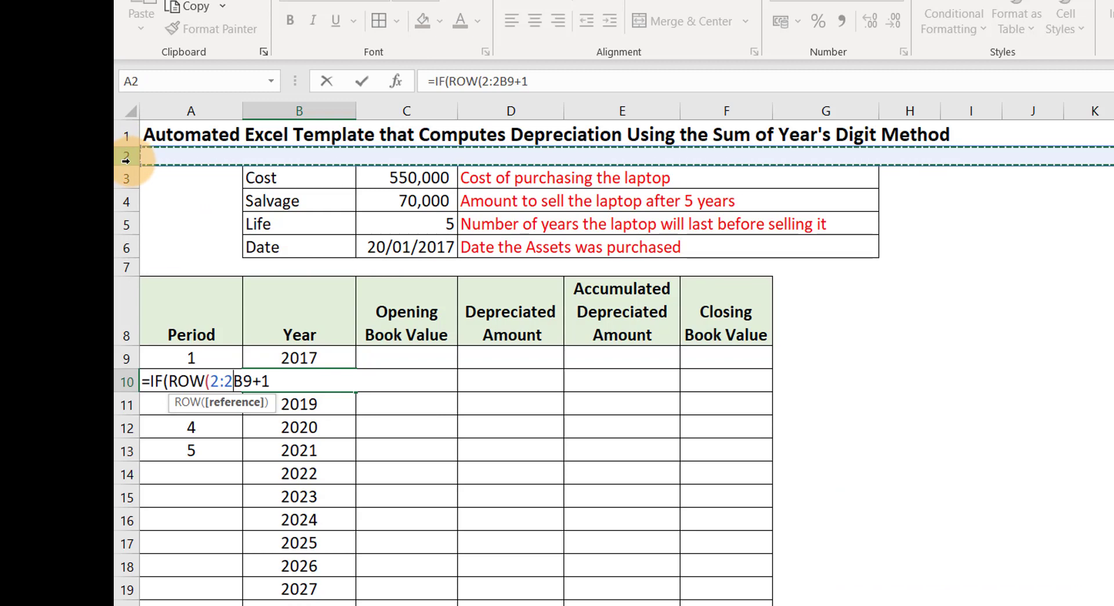
pyautogui.write(')')
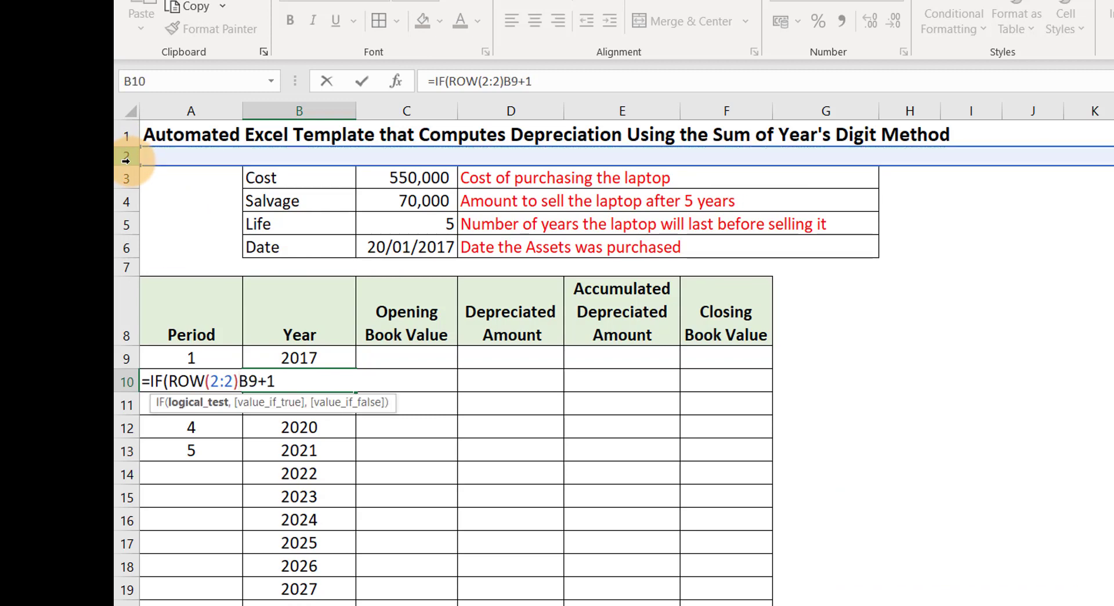
pyautogui.write('>')
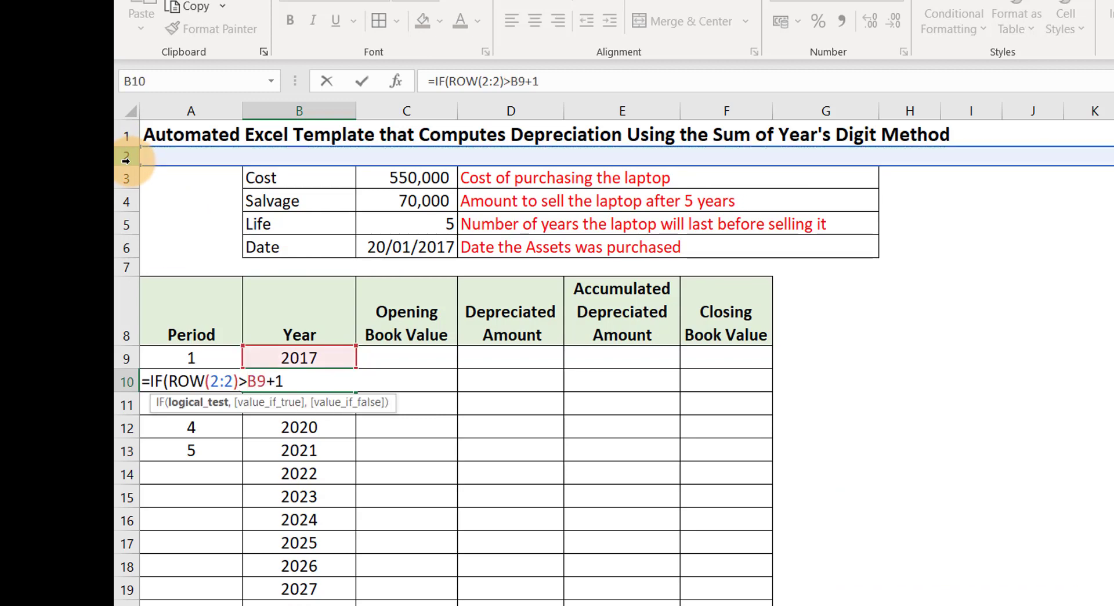
pyautogui.click(384, 222)
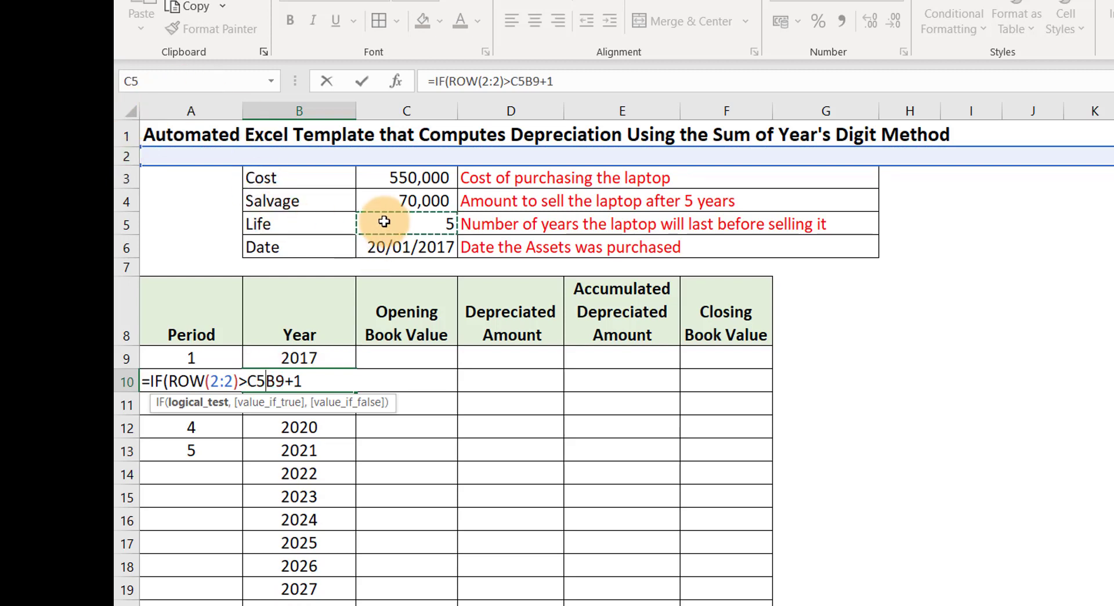
pyautogui.press('F4')
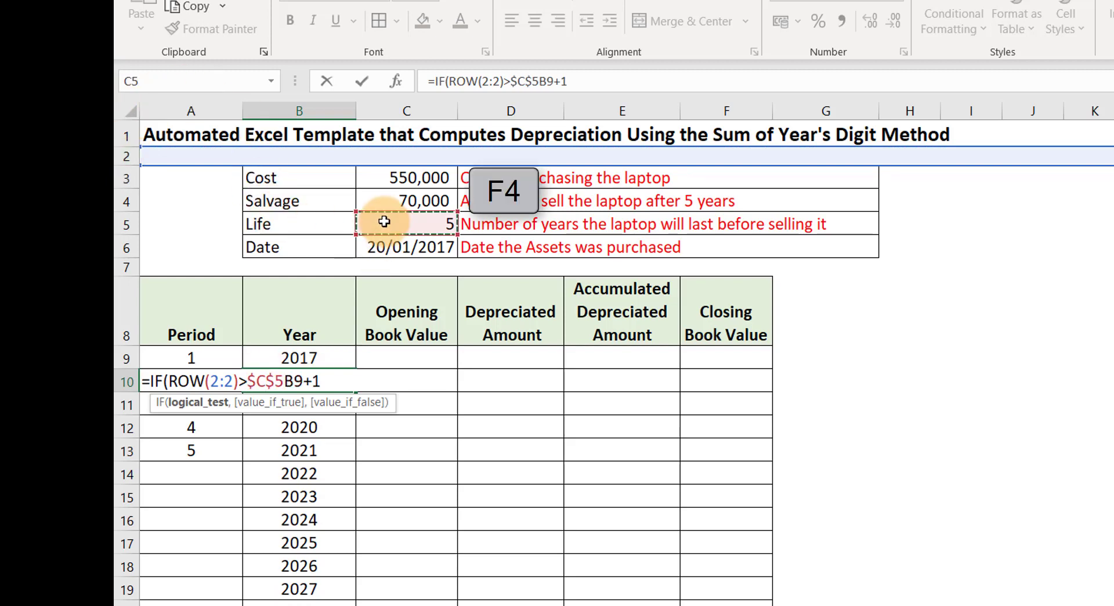
pyautogui.write(',"')
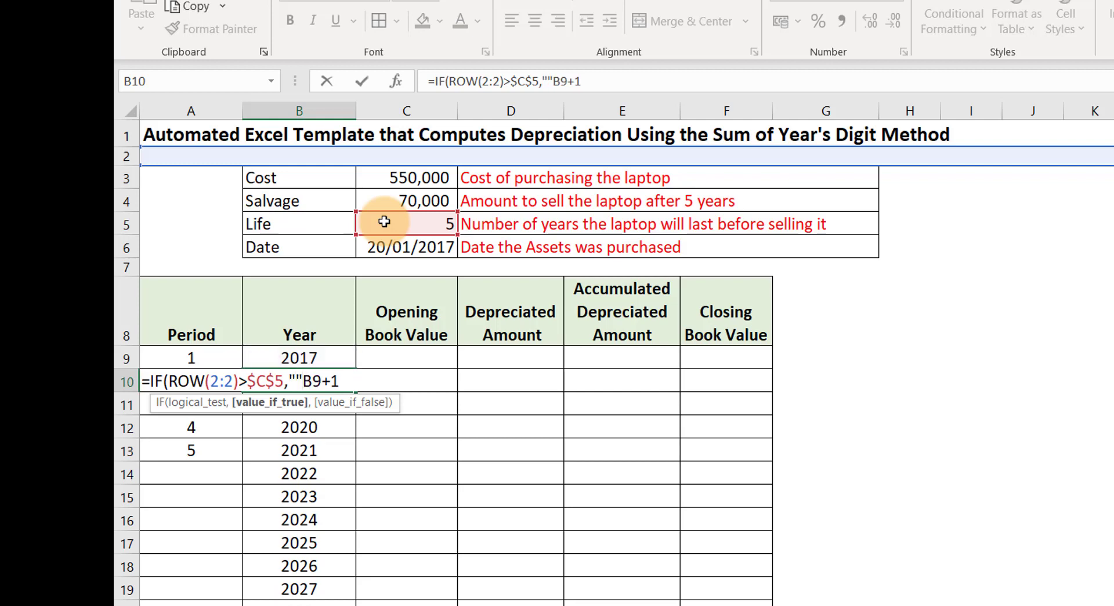
pyautogui.write('",B9+1')
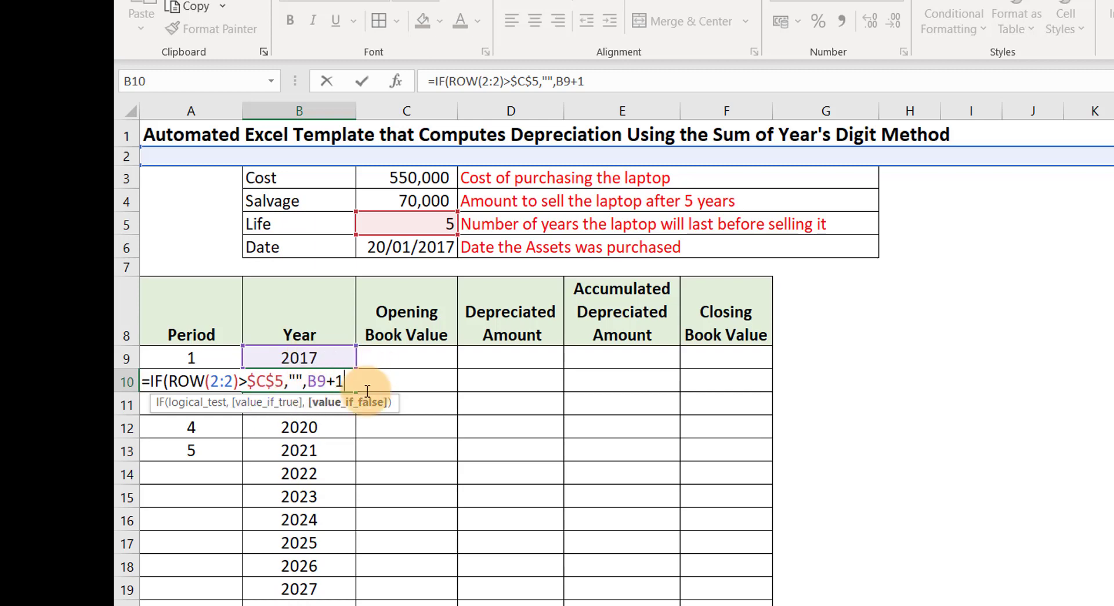
pyautogui.write(')')
pyautogui.press('Return')
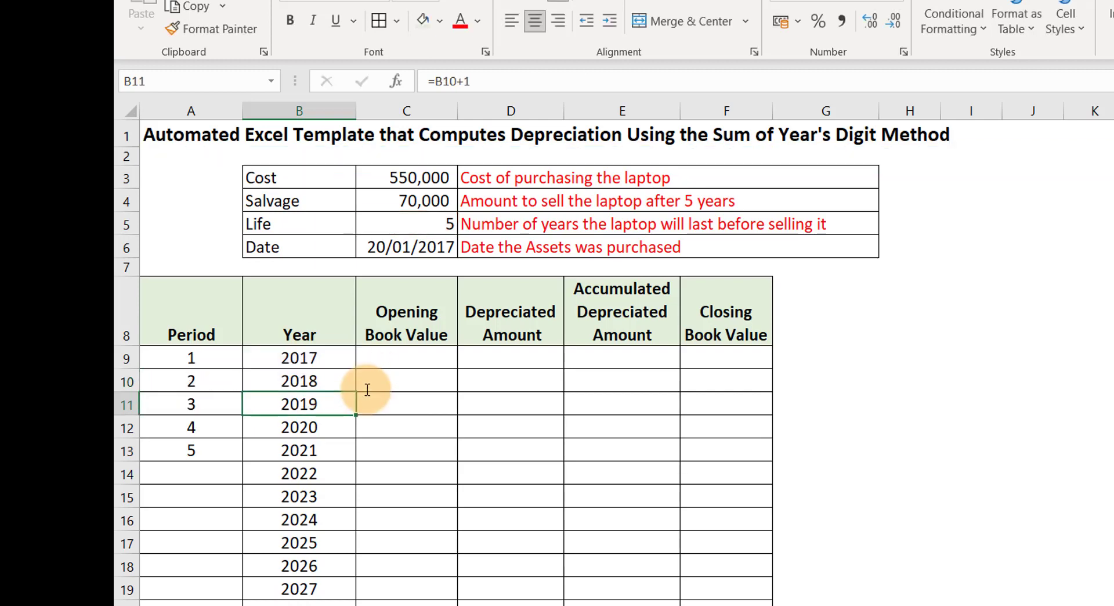
# Copy the IF-based Year formula from B10 down through B28.
pyautogui.click(332, 375)
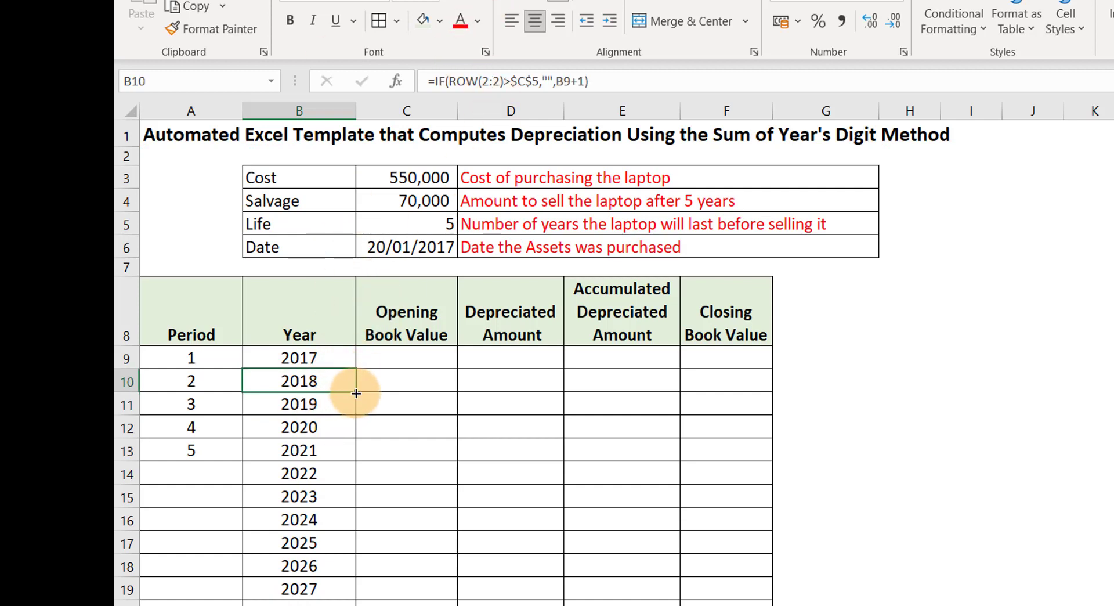
pyautogui.moveTo(356, 392); pyautogui.dragTo(330, 582)
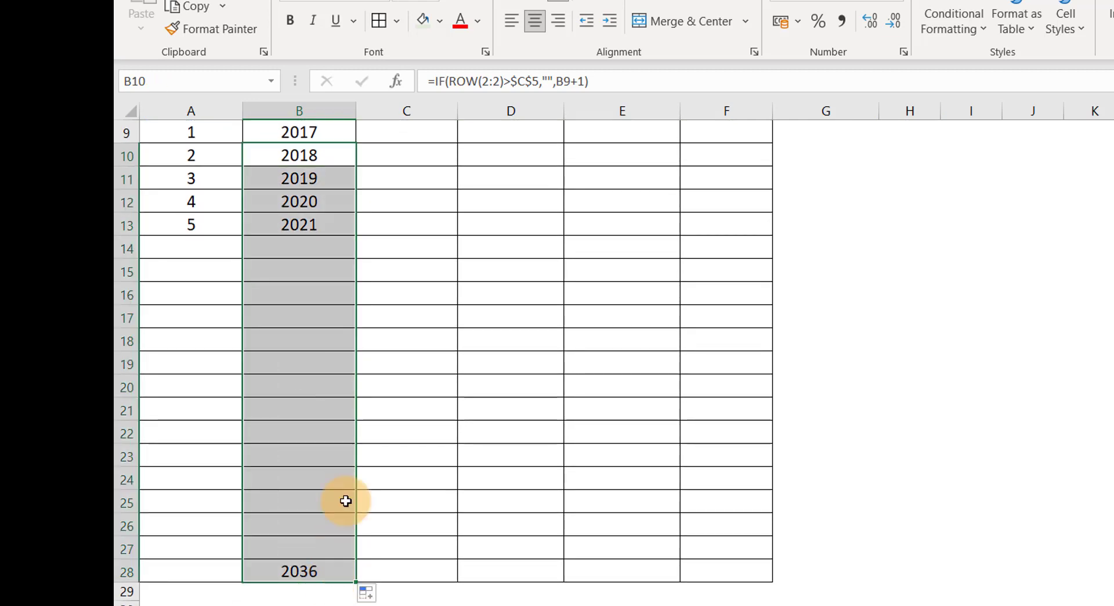
pyautogui.scroll(2, 319, 218)
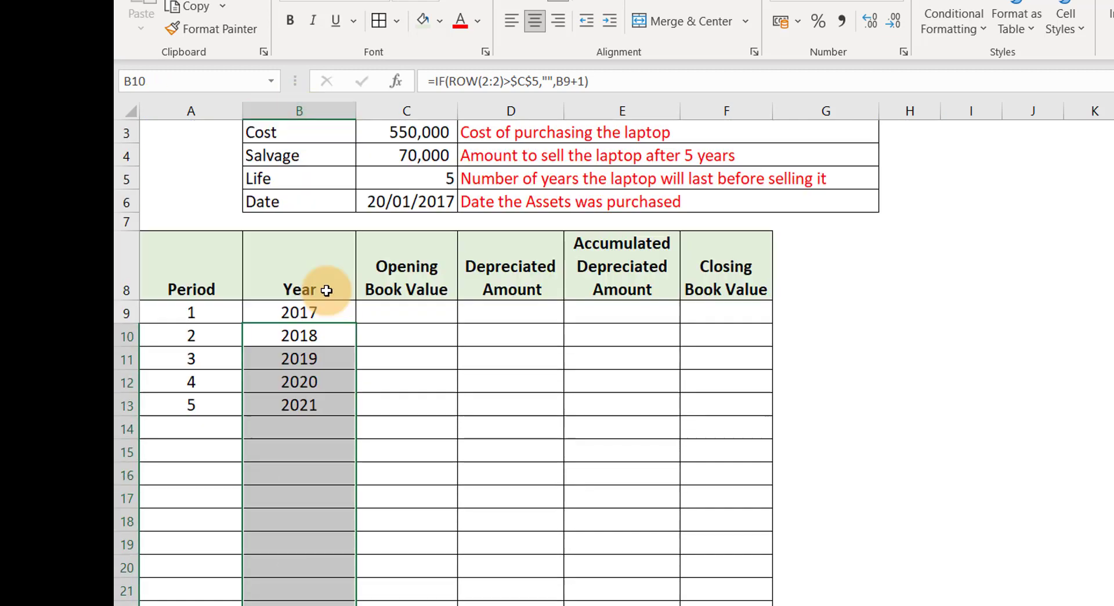
# Set the Life value in C5 to 10.
pyautogui.click(372, 318)
pyautogui.click(309, 316)
pyautogui.click(438, 176)
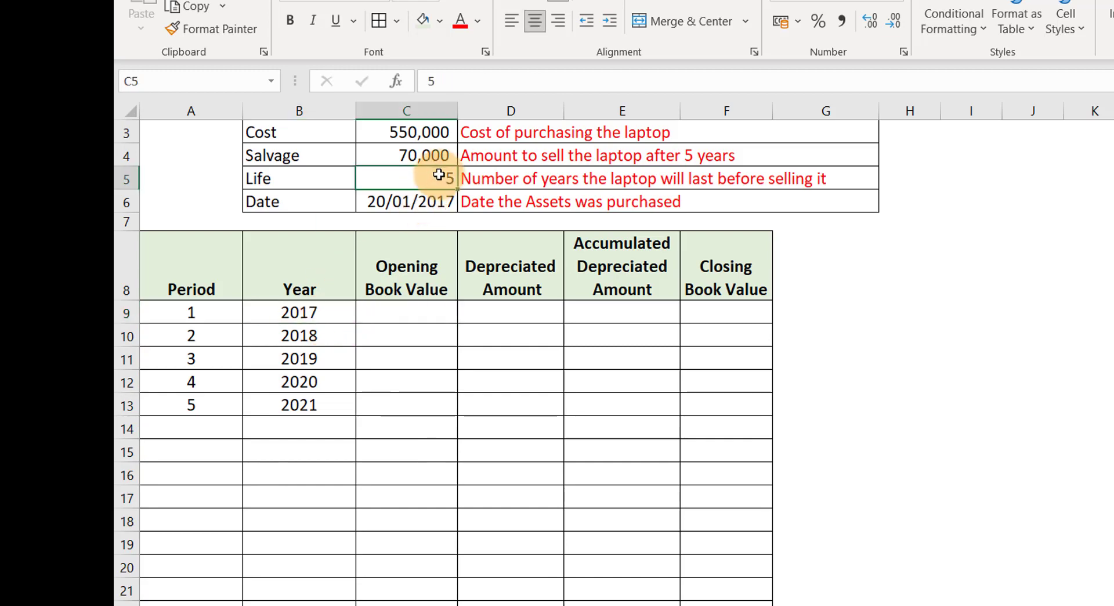
pyautogui.write('10')
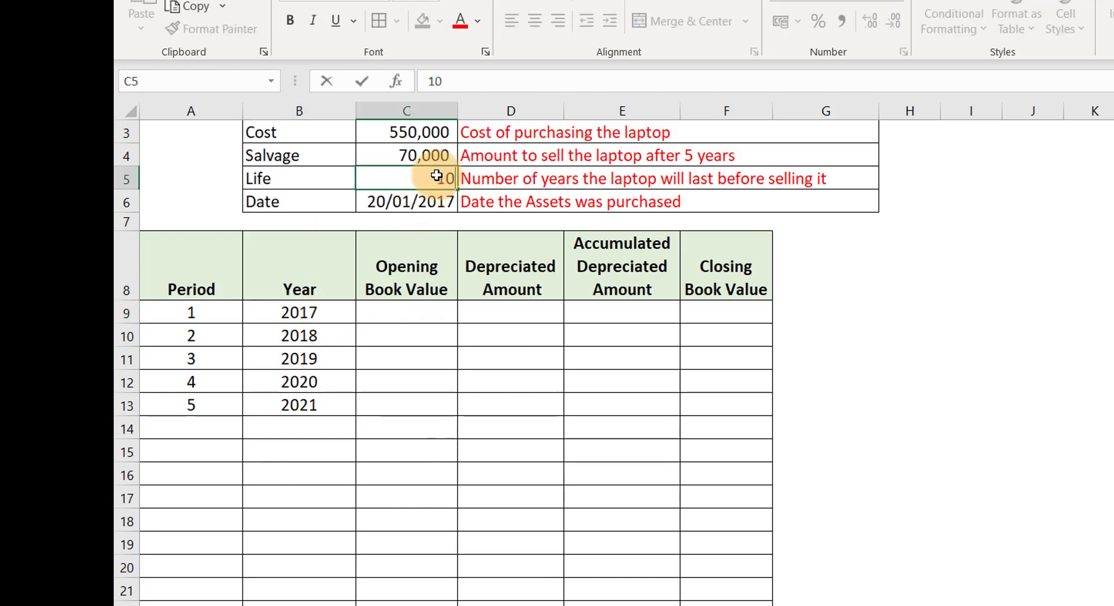
pyautogui.press('Return')
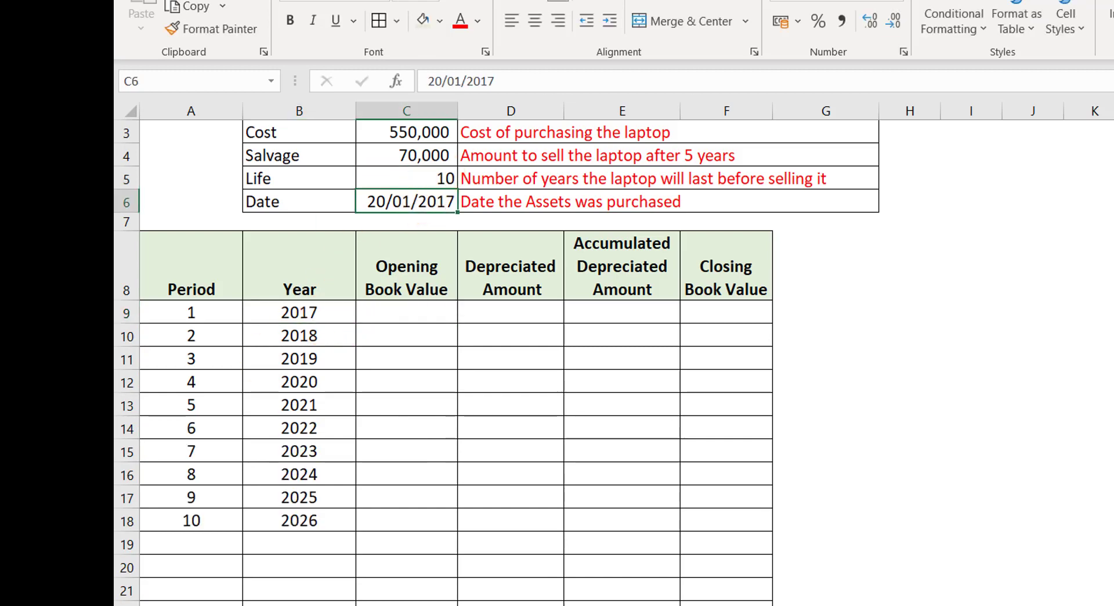
# Enter the formula =C3 in the first Opening Book Value cell, C9.
pyautogui.click(416, 312)
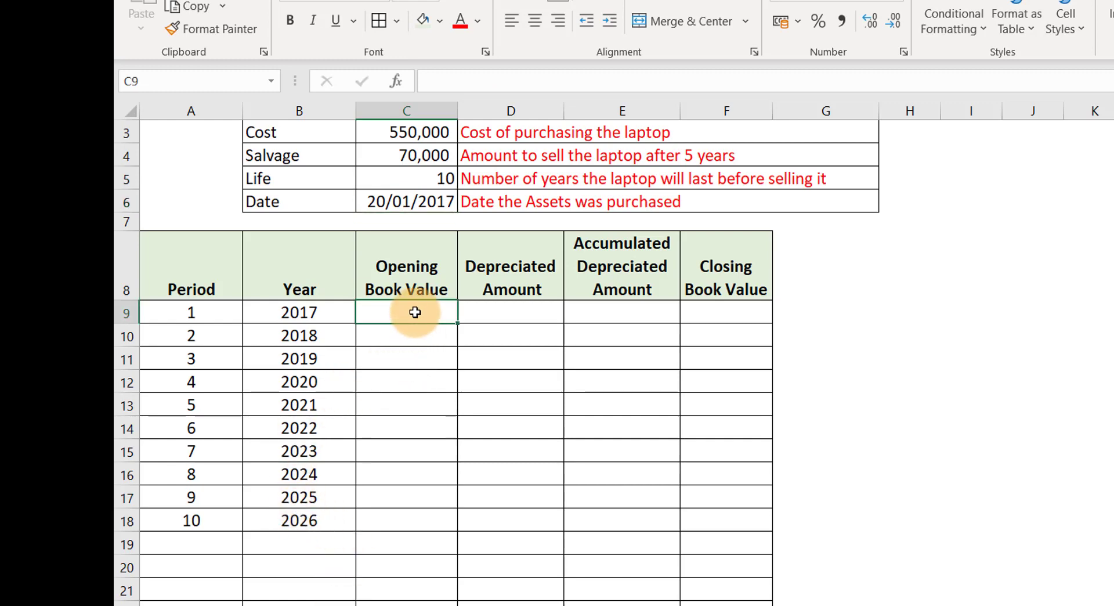
pyautogui.scroll(1, 421, 329)
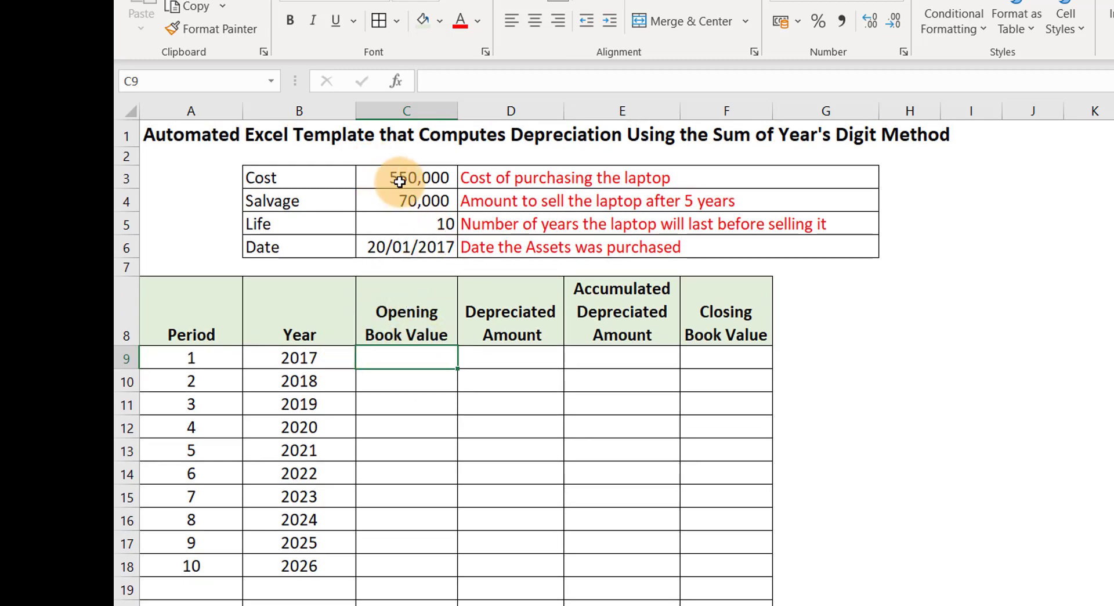
pyautogui.write('=')
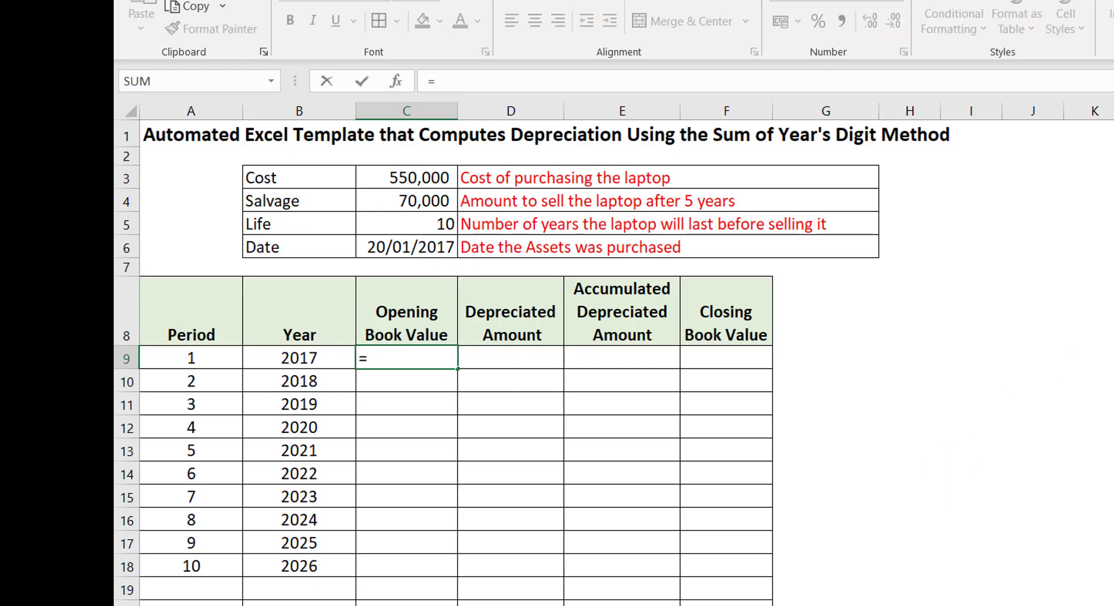
pyautogui.click(399, 174)
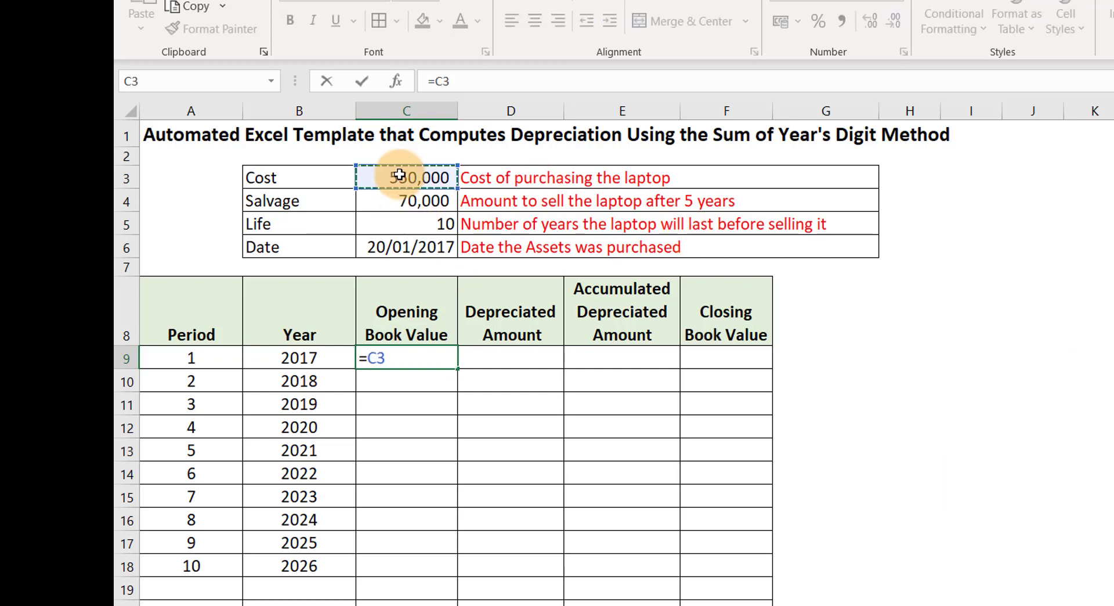
pyautogui.press('Return')
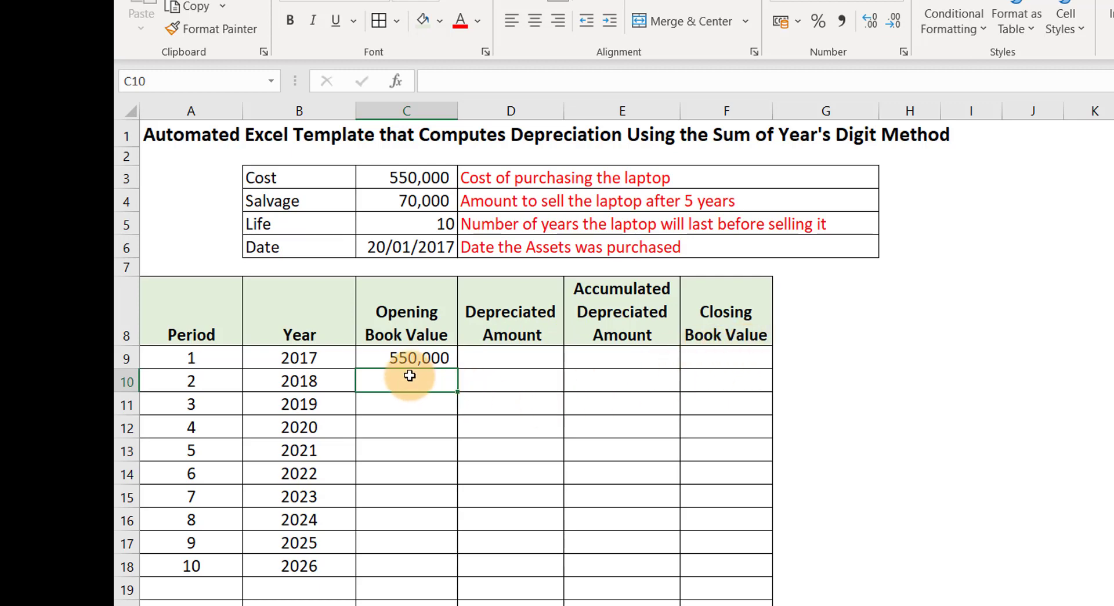
# Enter the formula =SYD($C$3,$C$4,$C$5,A9) in the first Depreciated Amount cell, D9.
pyautogui.click(492, 356)
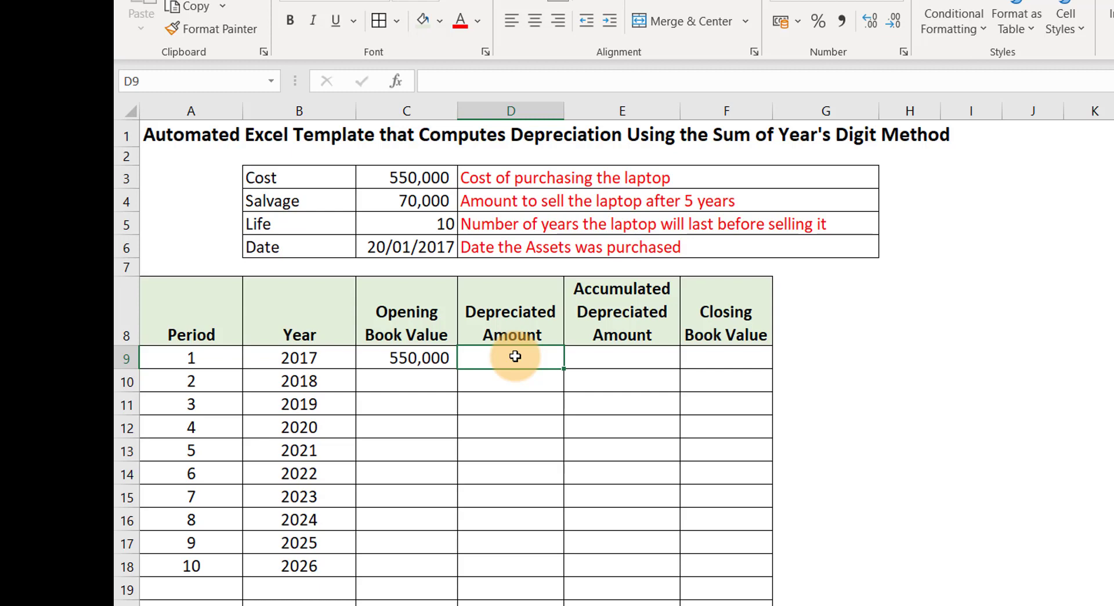
pyautogui.write('=sy')
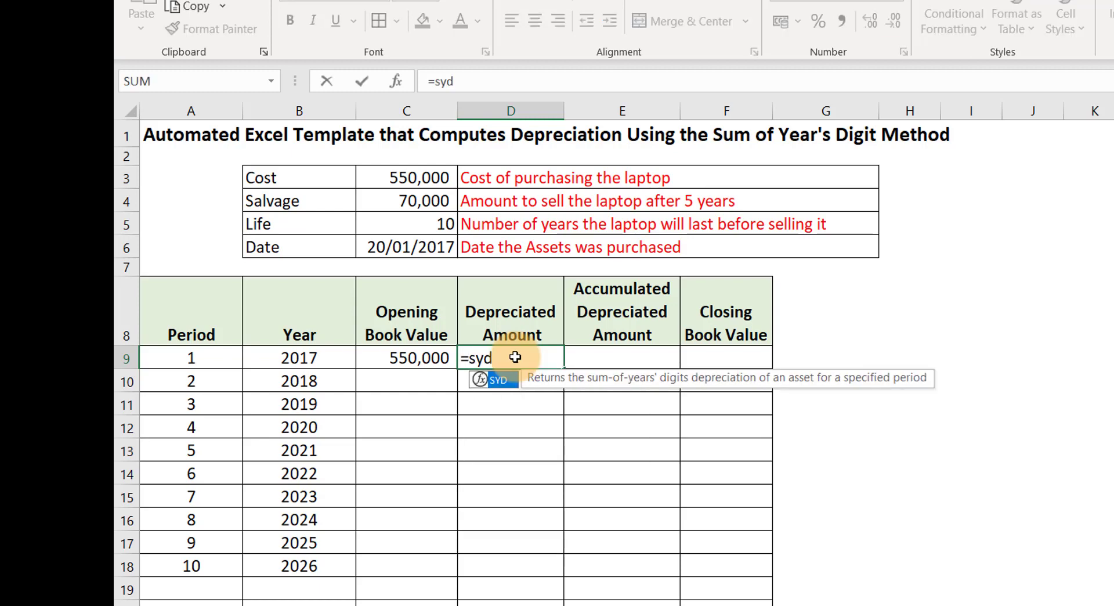
pyautogui.write('d')
pyautogui.press('Tab')
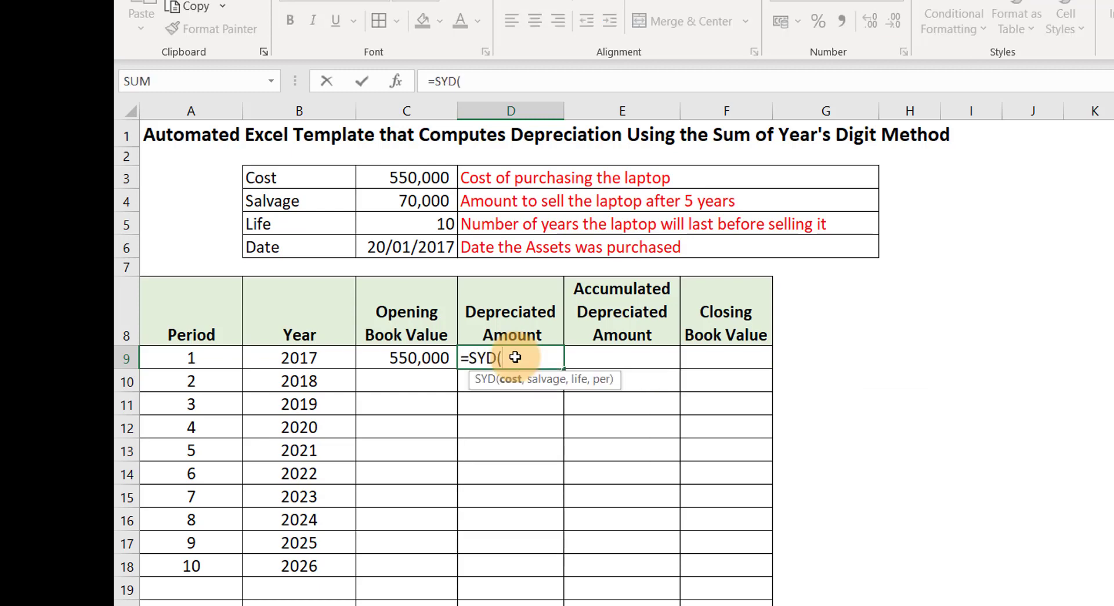
pyautogui.click(413, 177)
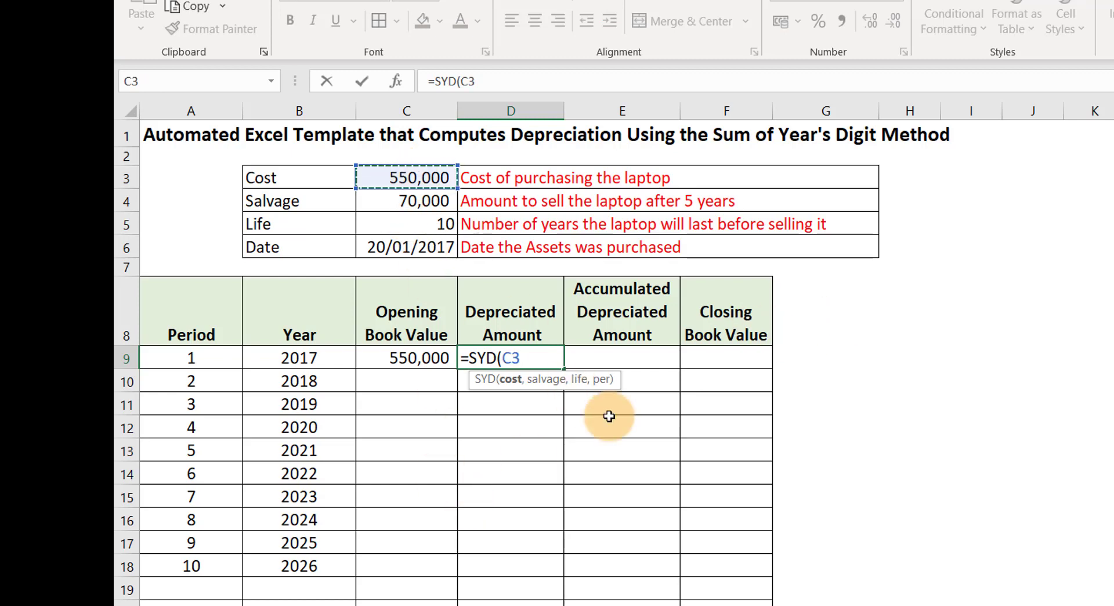
pyautogui.write('4')
pyautogui.press('BackSpace')
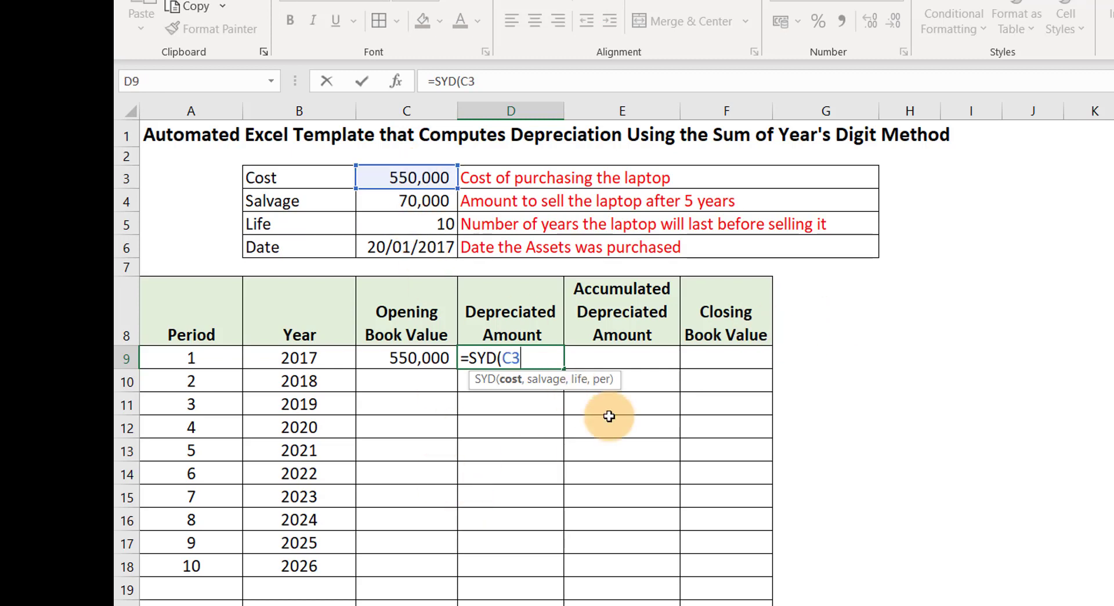
pyautogui.press('F4')
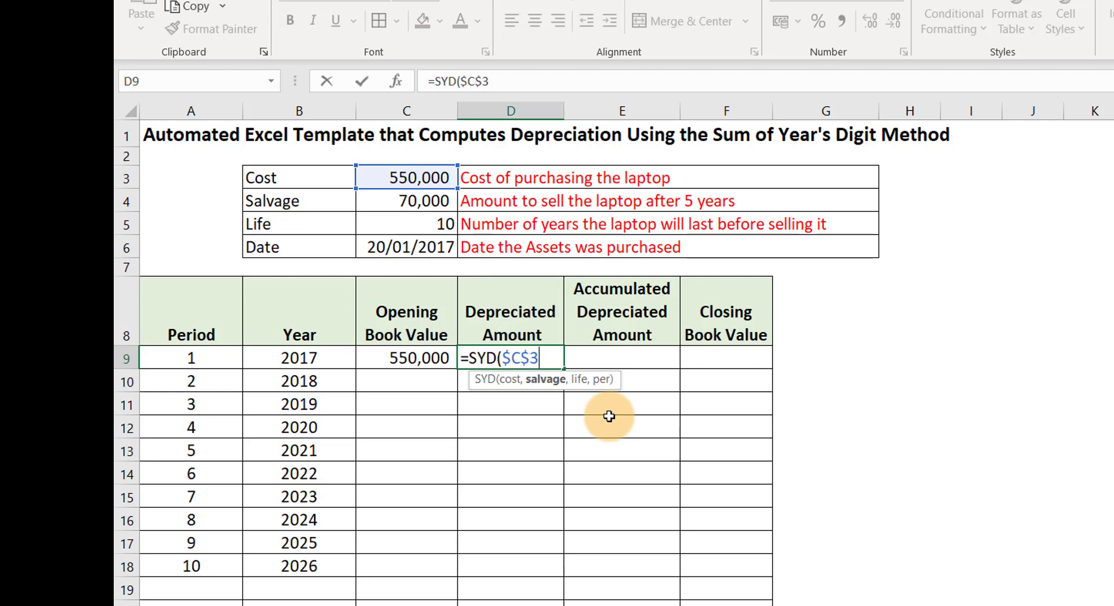
pyautogui.write(',')
pyautogui.click(429, 201)
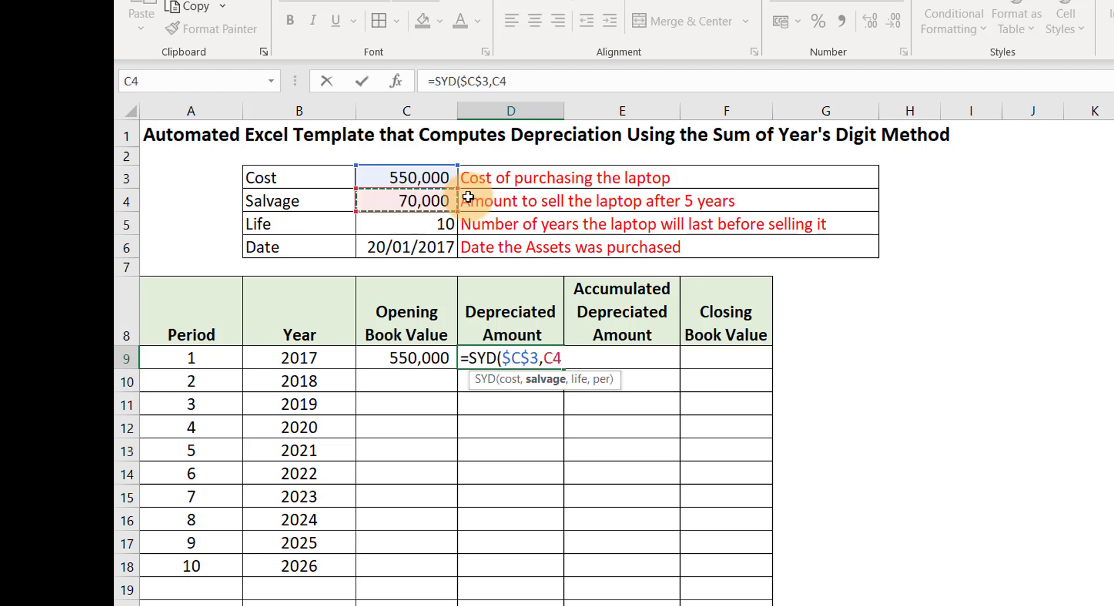
pyautogui.press('F4')
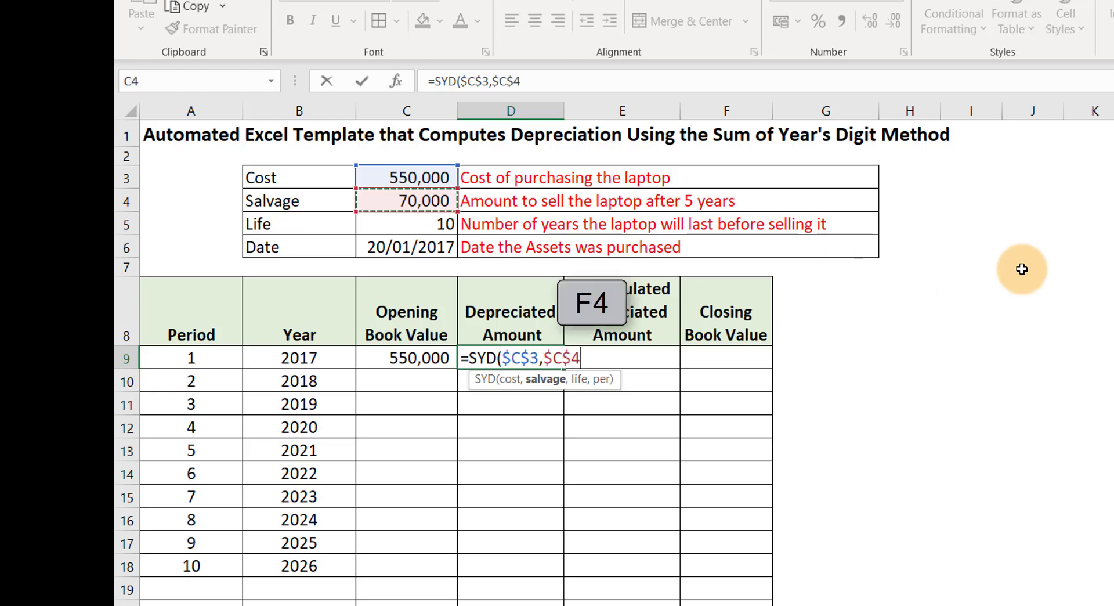
pyautogui.write(',')
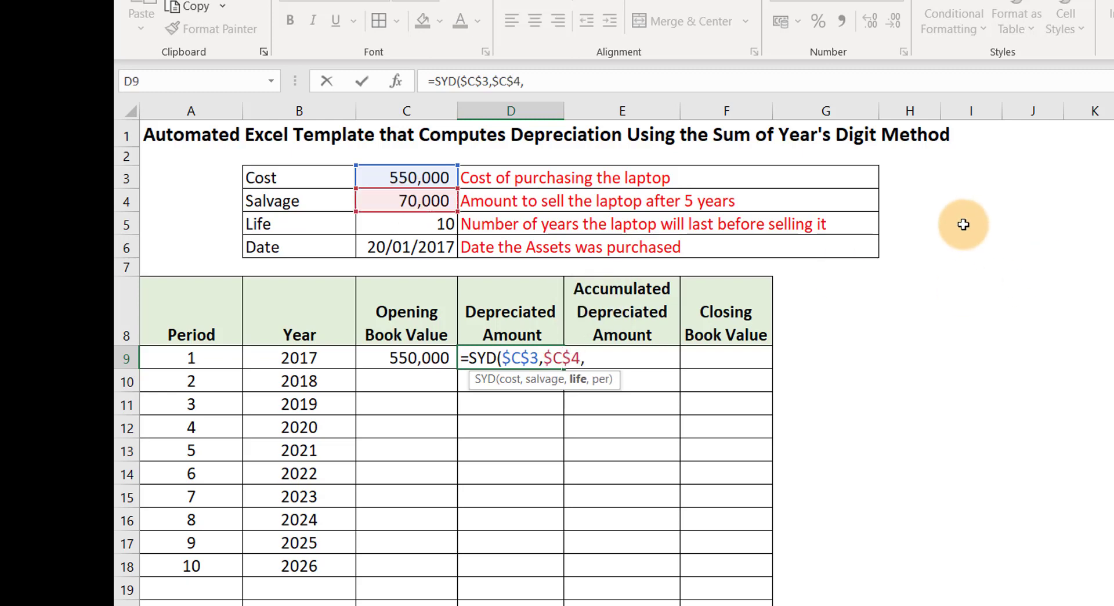
pyautogui.click(391, 227)
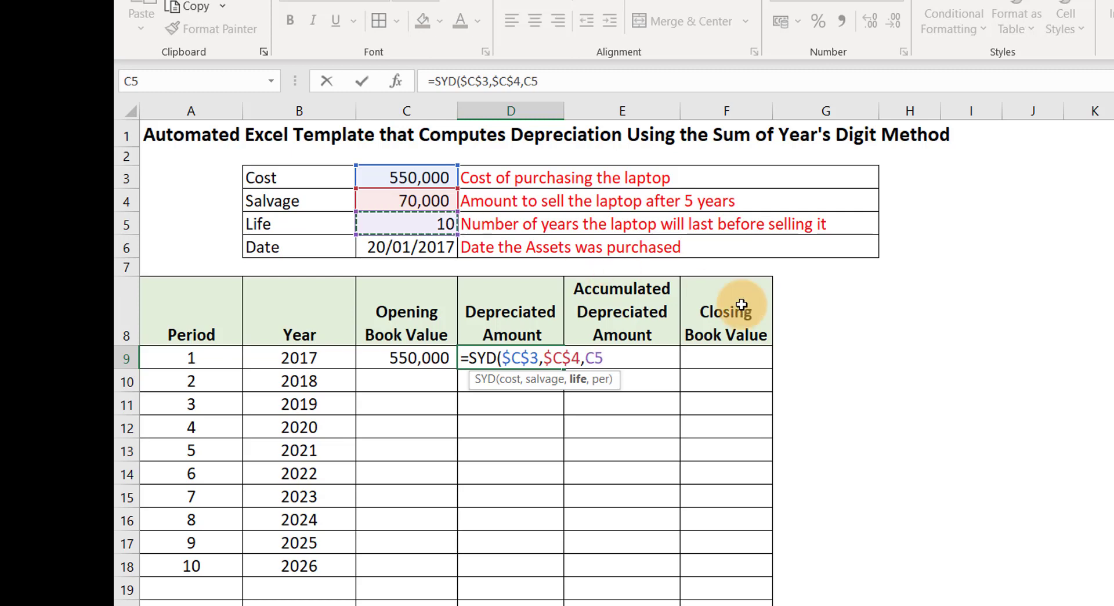
pyautogui.press('F4')
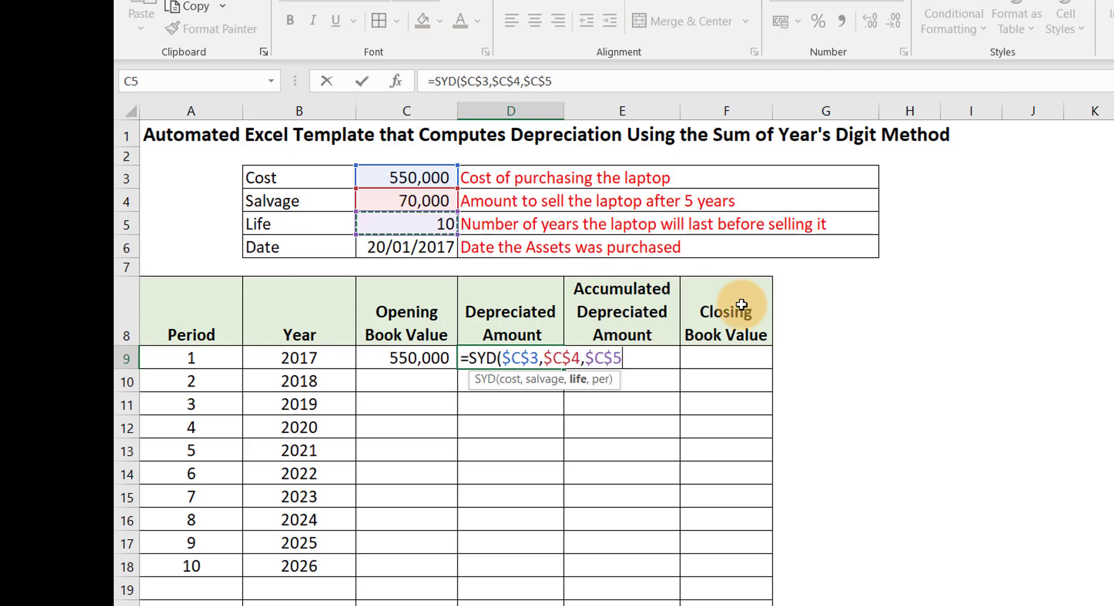
pyautogui.click(169, 360)
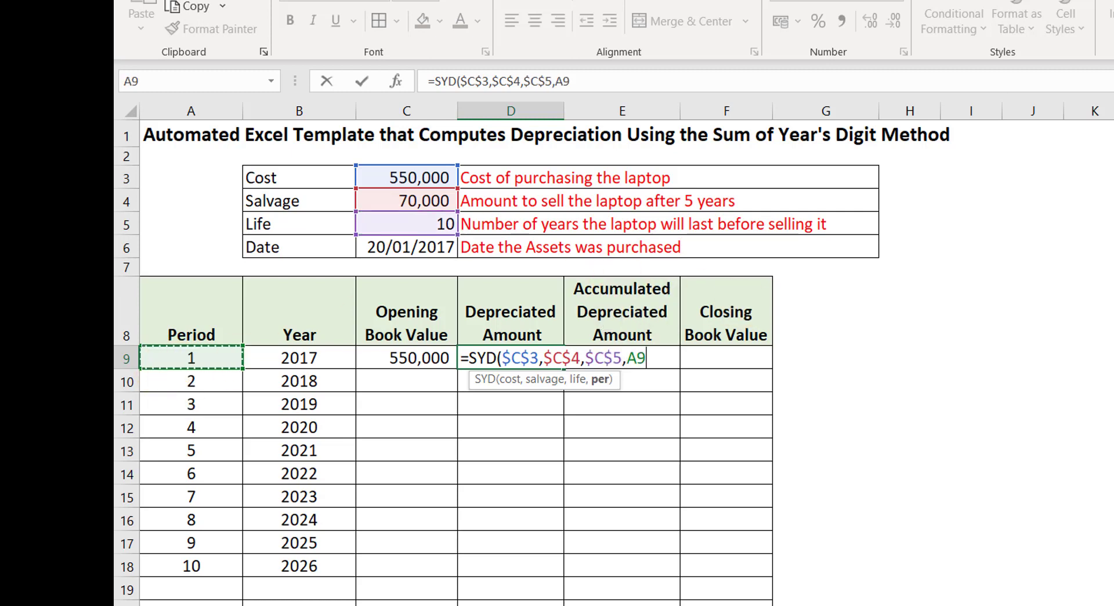
pyautogui.write(')')
pyautogui.press('Return')
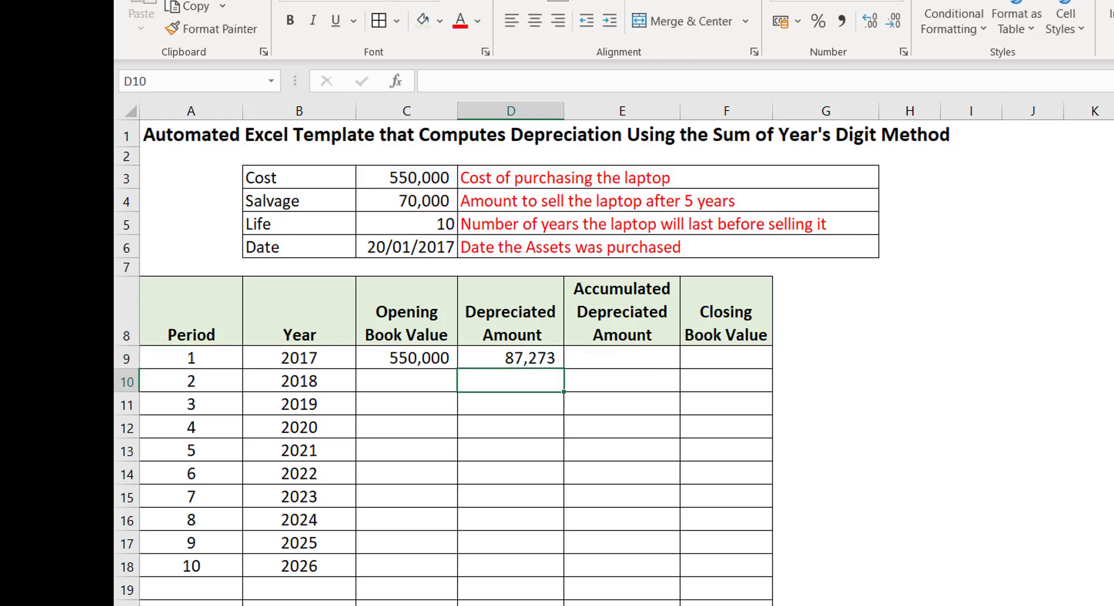
# Copy the SYD formula from D9 down through D28.
pyautogui.click(523, 364)
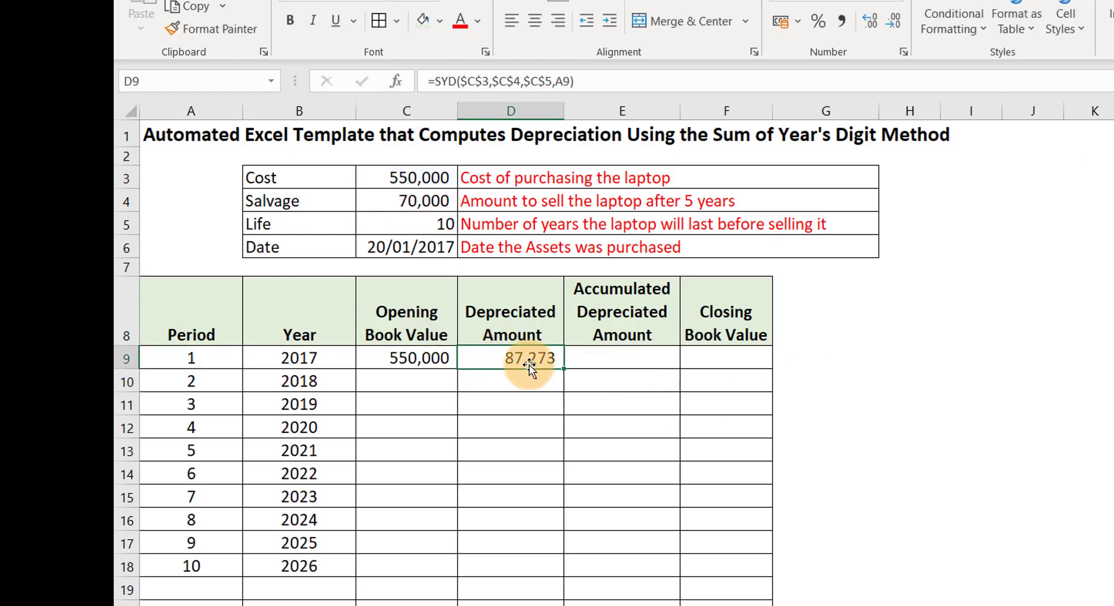
pyautogui.moveTo(537, 439); pyautogui.dragTo(527, 575)
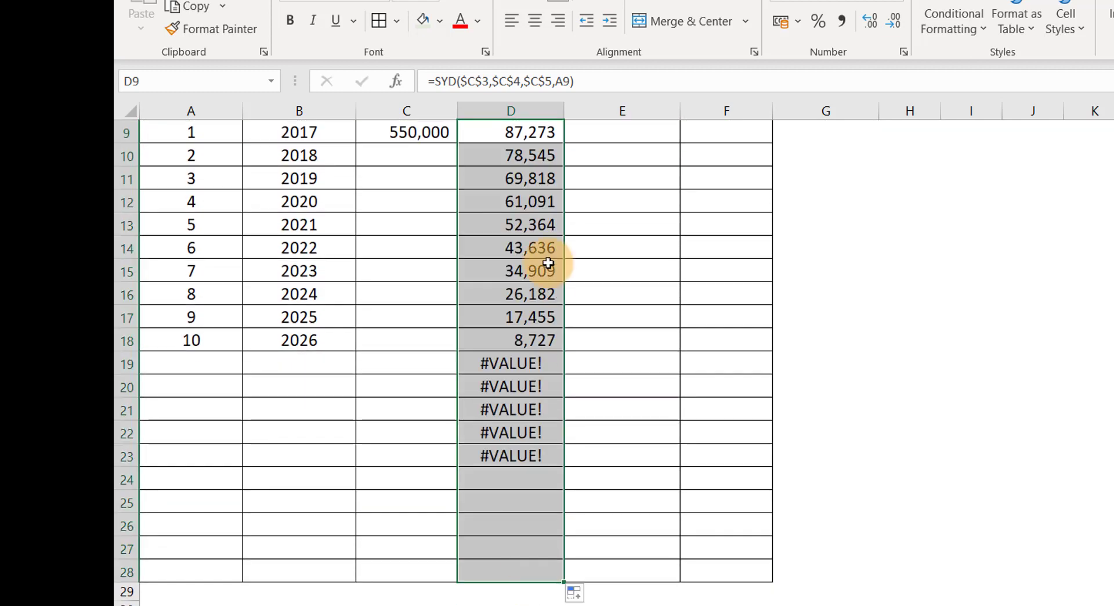
pyautogui.scroll(2, 510, 182)
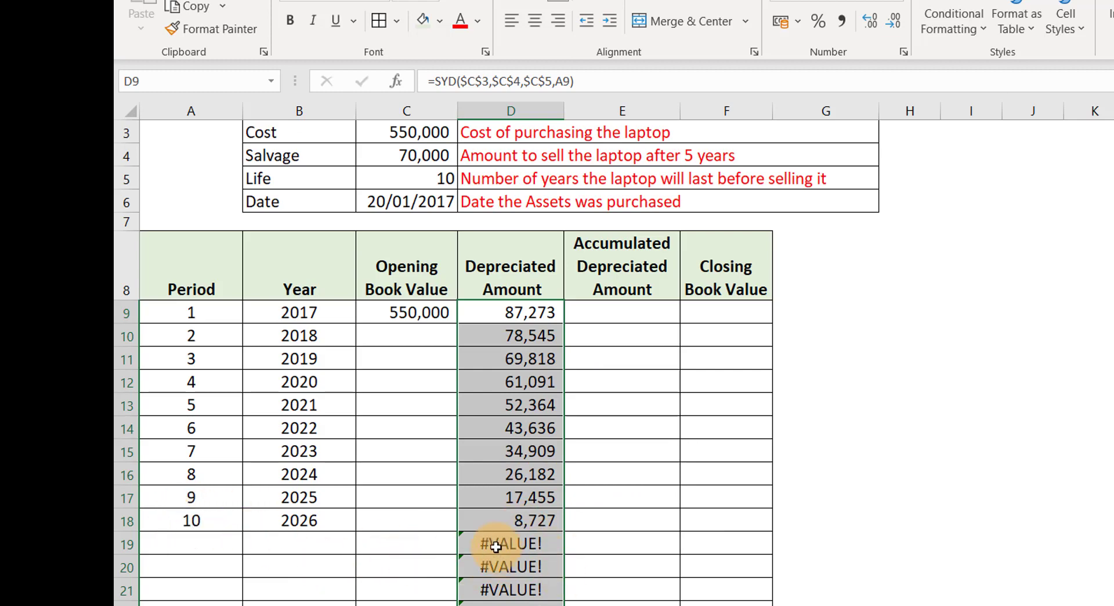
# Change the Depreciated Amount formula in D9 to =IF(A9>$C$5,"",SYD($C$3,$C$4,$C$5,A9)).
pyautogui.click(487, 311)
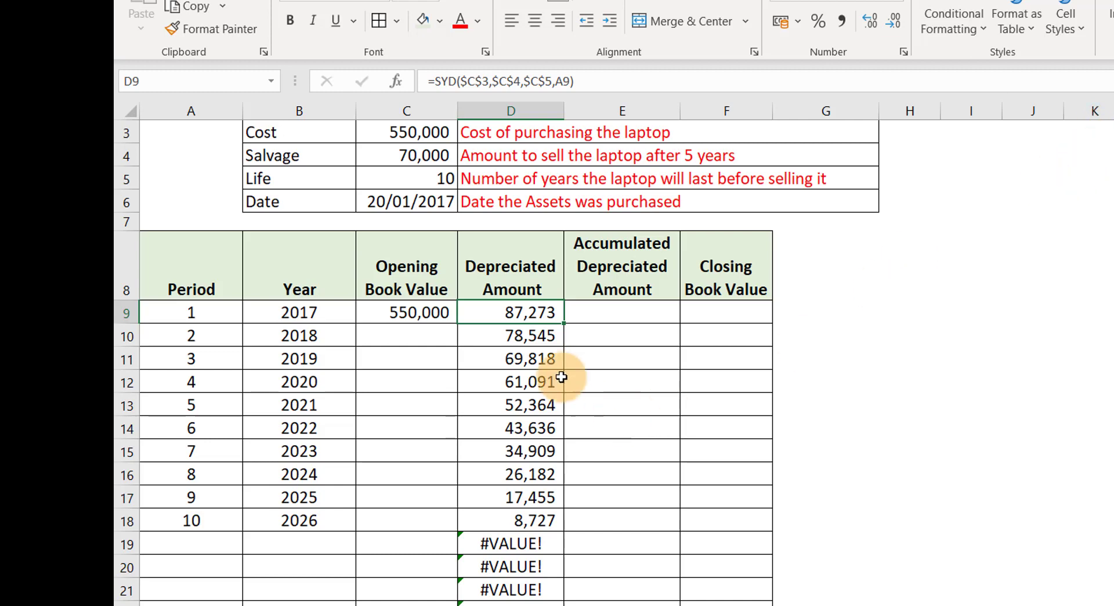
pyautogui.doubleClick(504, 314)
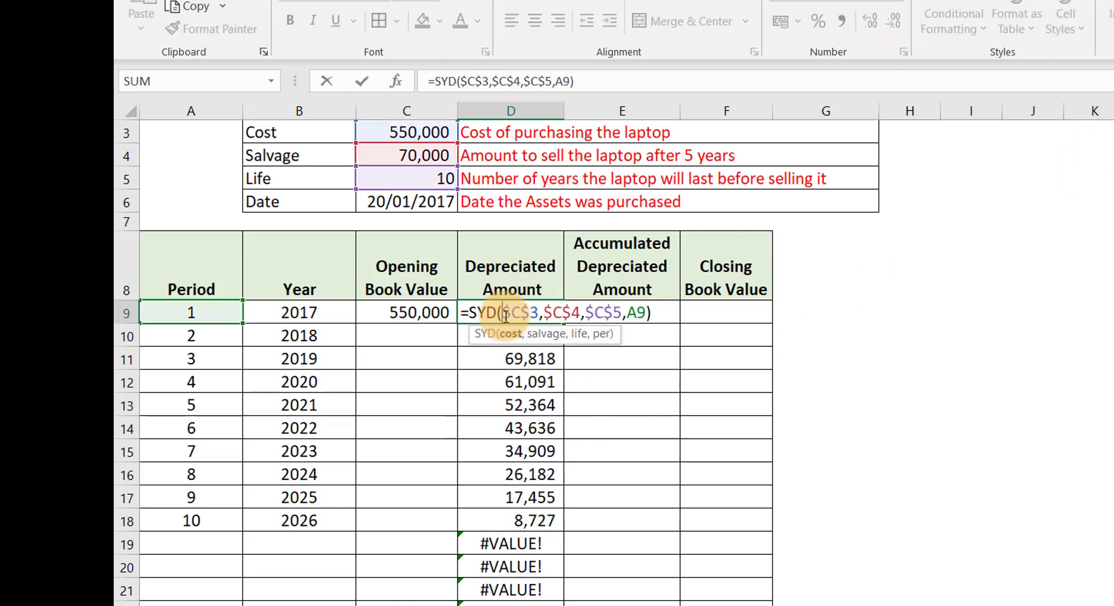
pyautogui.click(471, 310)
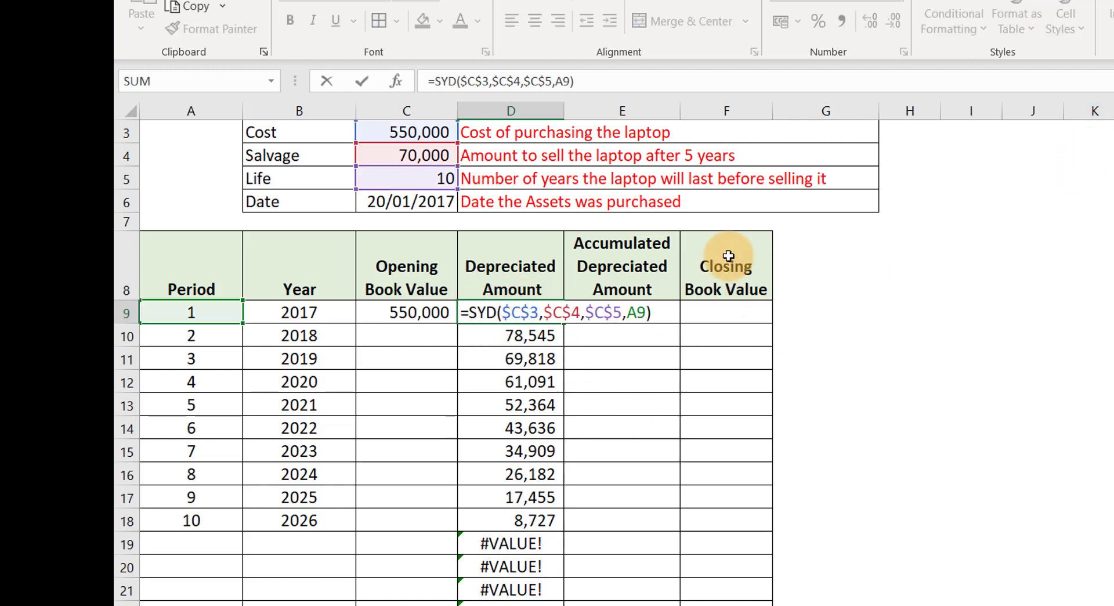
pyautogui.write('if')
pyautogui.press('Tab')
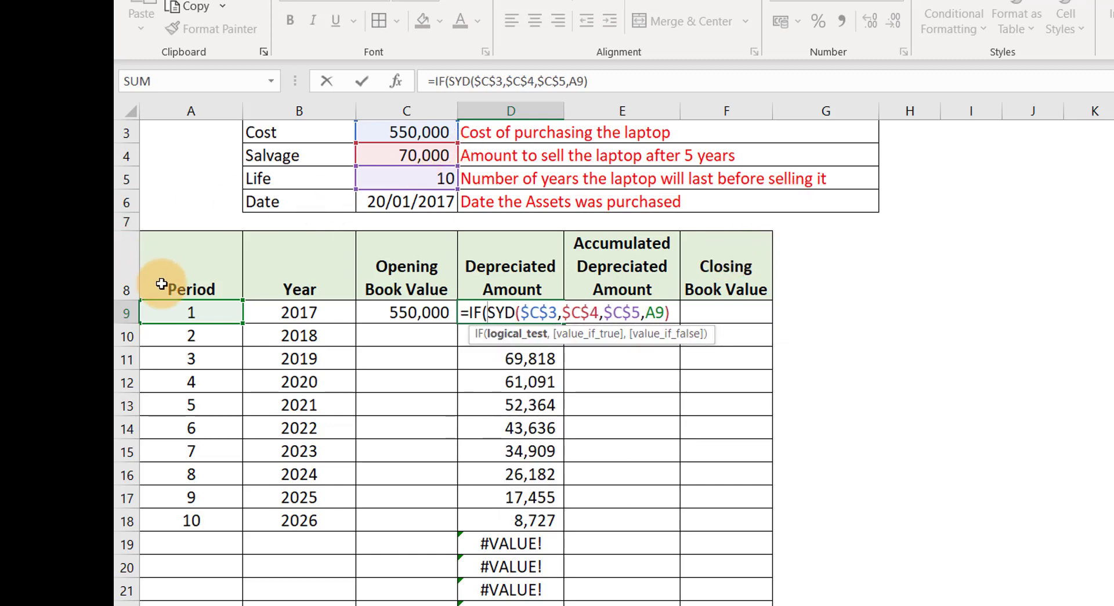
pyautogui.click(179, 313)
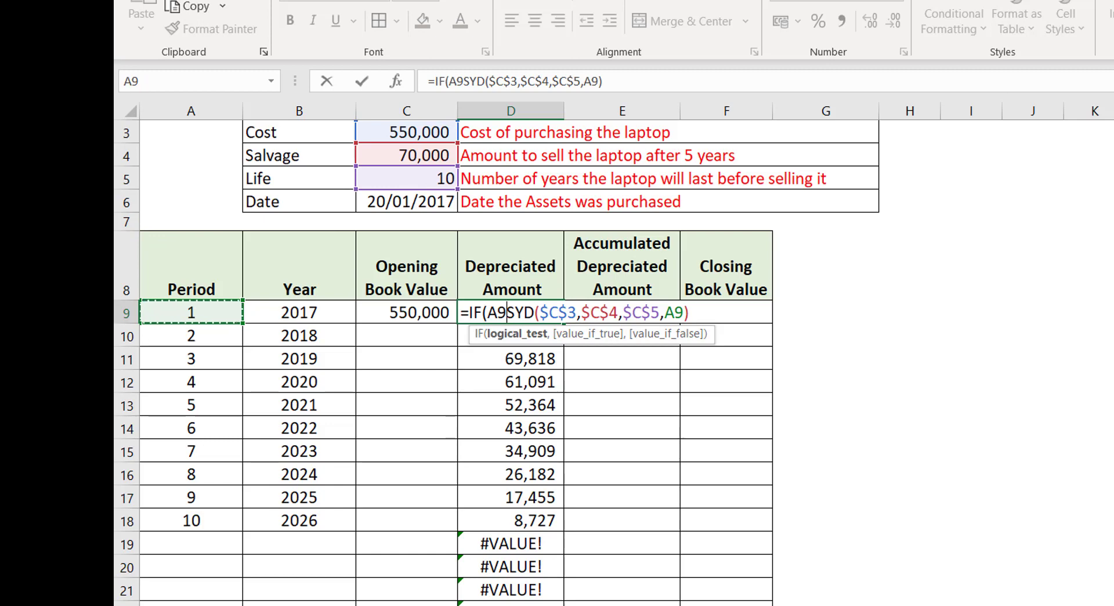
pyautogui.write('>')
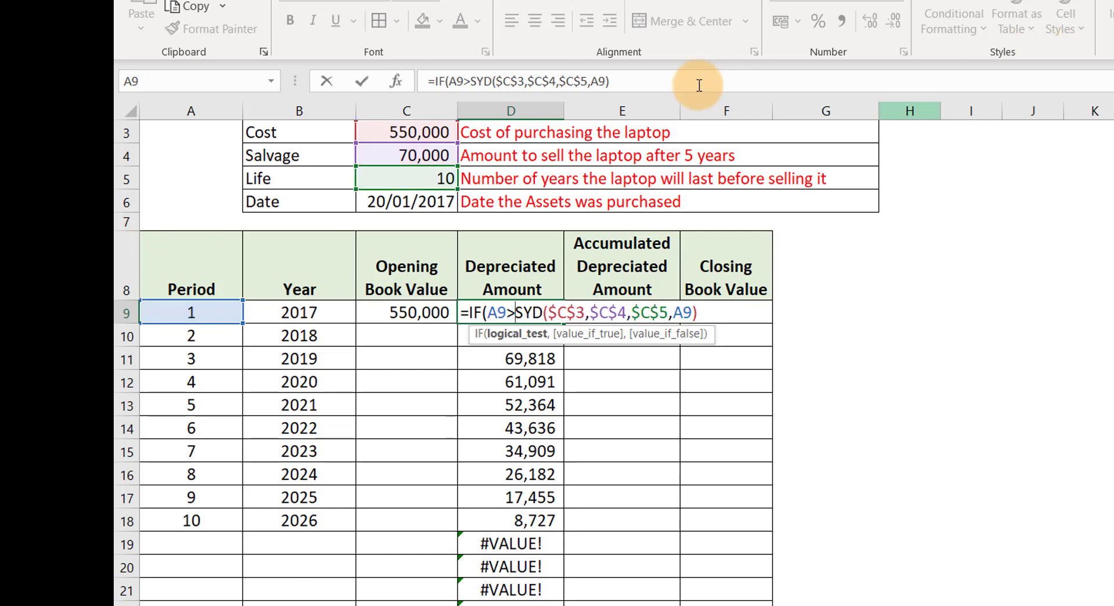
pyautogui.click(405, 177)
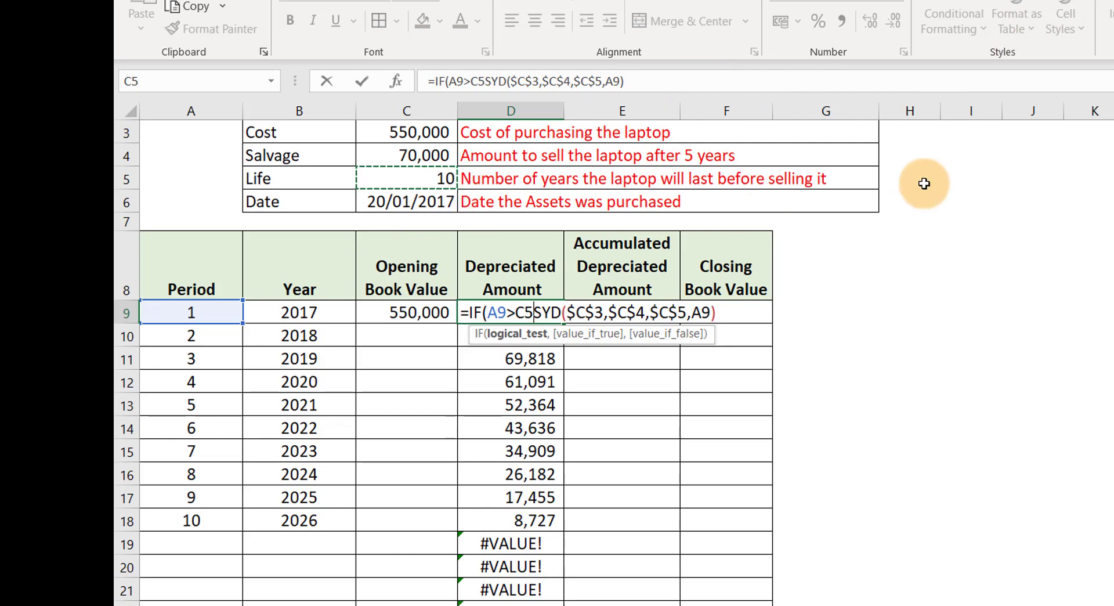
pyautogui.press('F4')
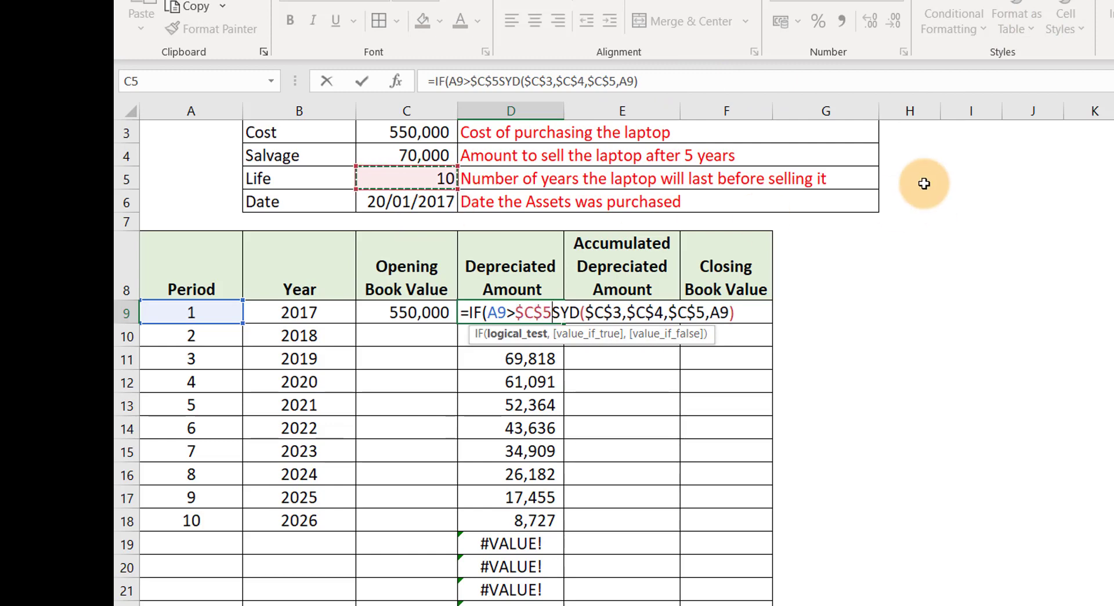
pyautogui.write(',"')
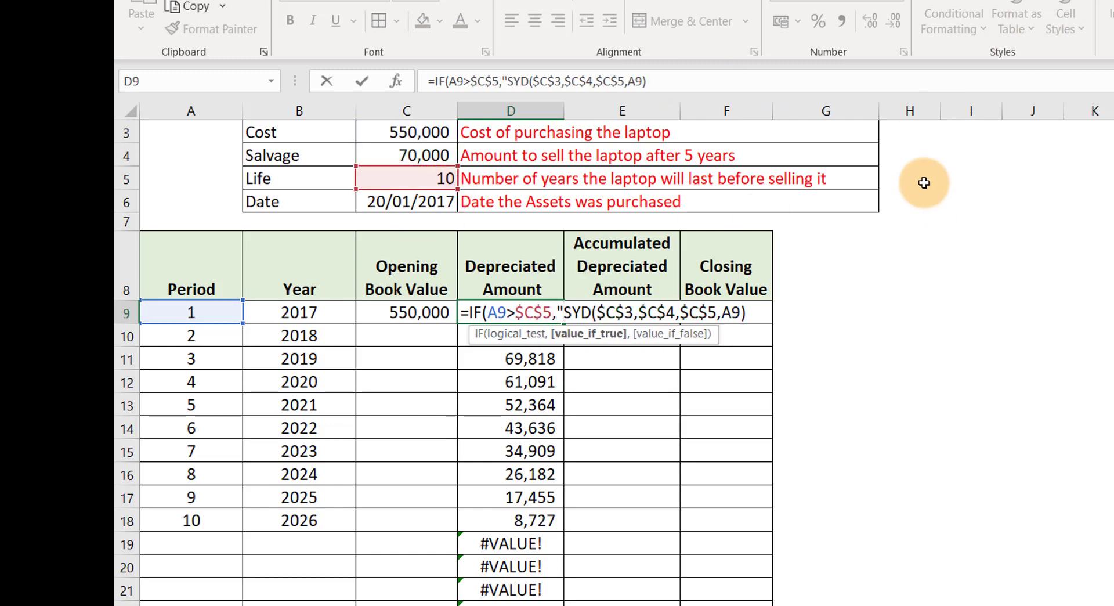
pyautogui.write('",')
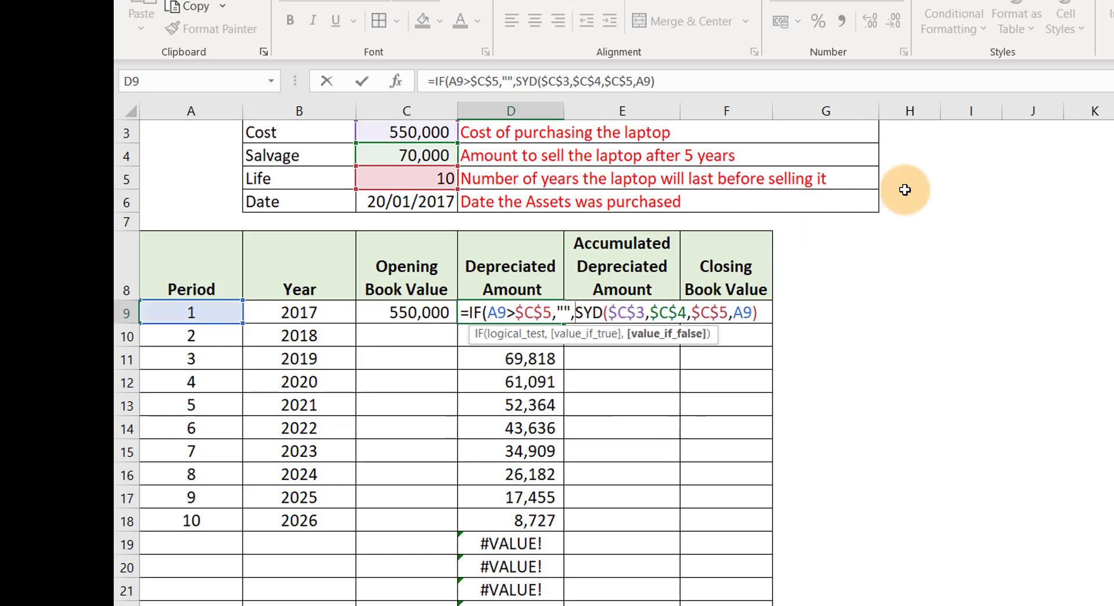
pyautogui.click(765, 310)
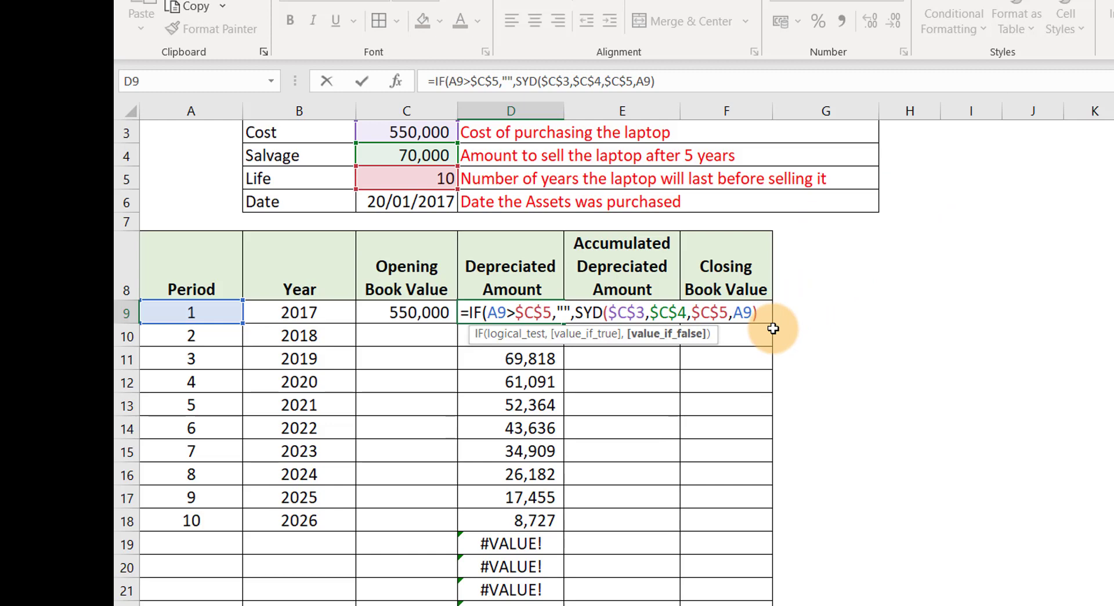
pyautogui.write(')')
pyautogui.press('Return')
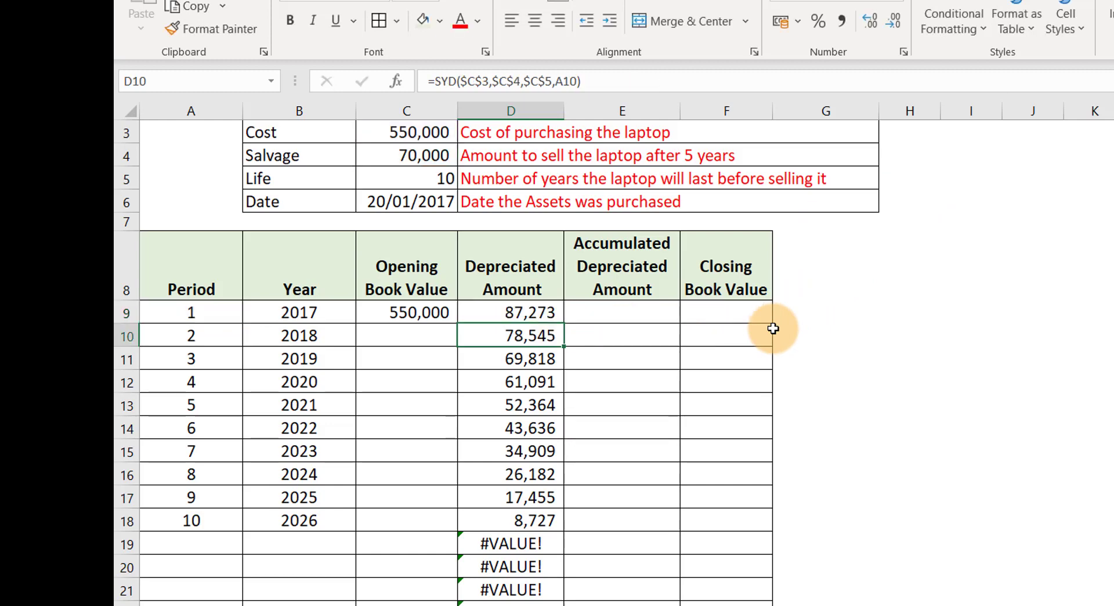
# Copy the IF-based Depreciated Amount formula from D9 down through D28.
pyautogui.click(523, 308)
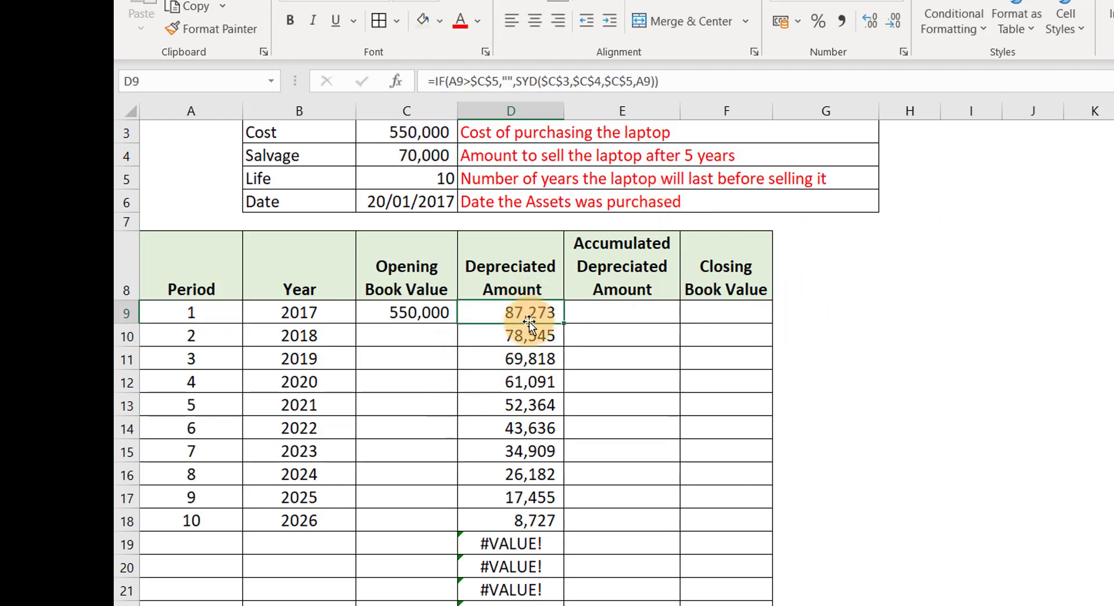
pyautogui.moveTo(565, 326); pyautogui.dragTo(548, 577)
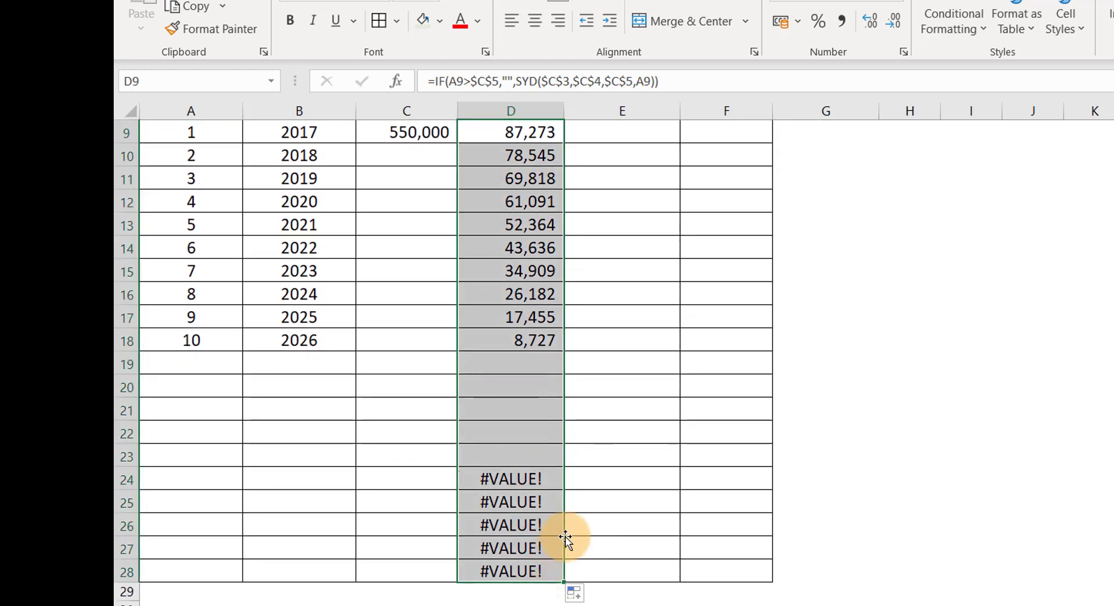
pyautogui.click(509, 341)
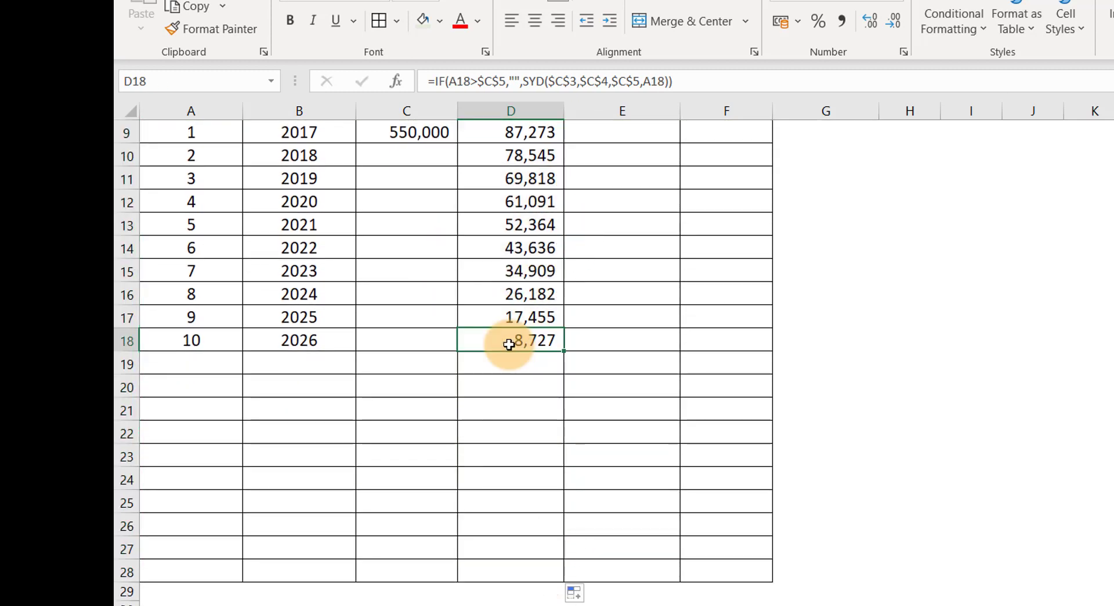
pyautogui.scroll(3, 511, 343)
# Change the Depreciated Amount formula in D9 to =IF(COUNT(A9)<1,"",IF(A9>$C$5,"",SYD($C$3,$C$4,$C$5,A9))).
pyautogui.click(510, 358)
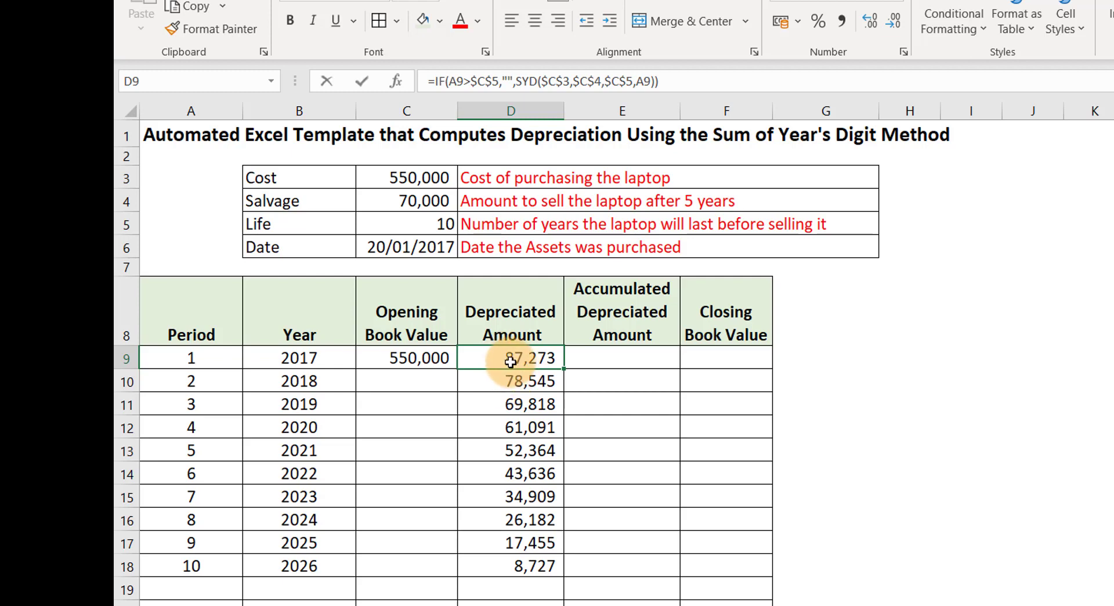
pyautogui.doubleClick(509, 360)
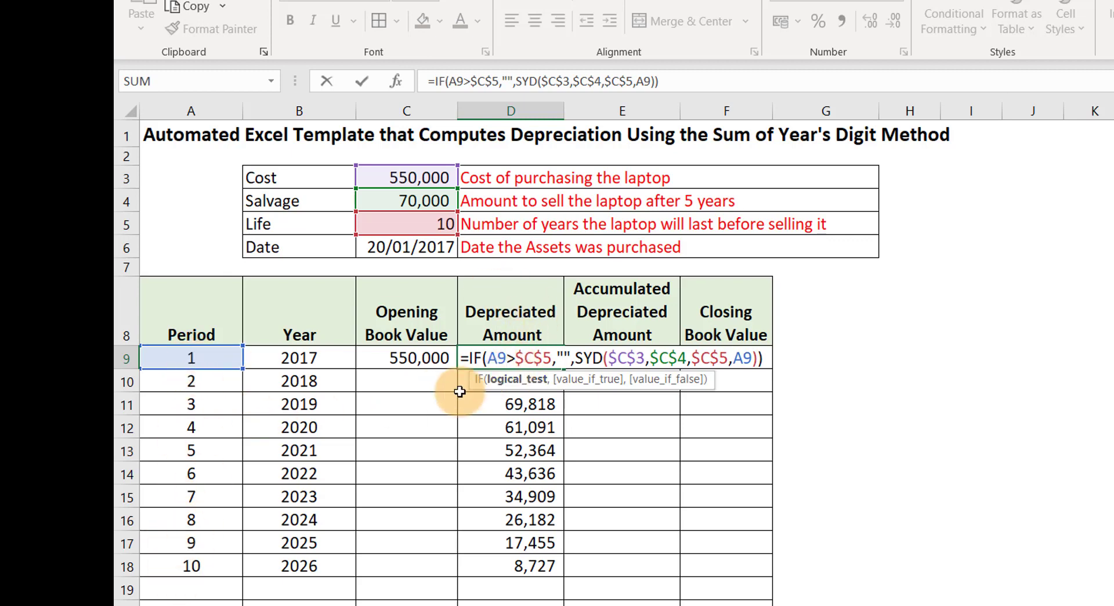
pyautogui.click(475, 361)
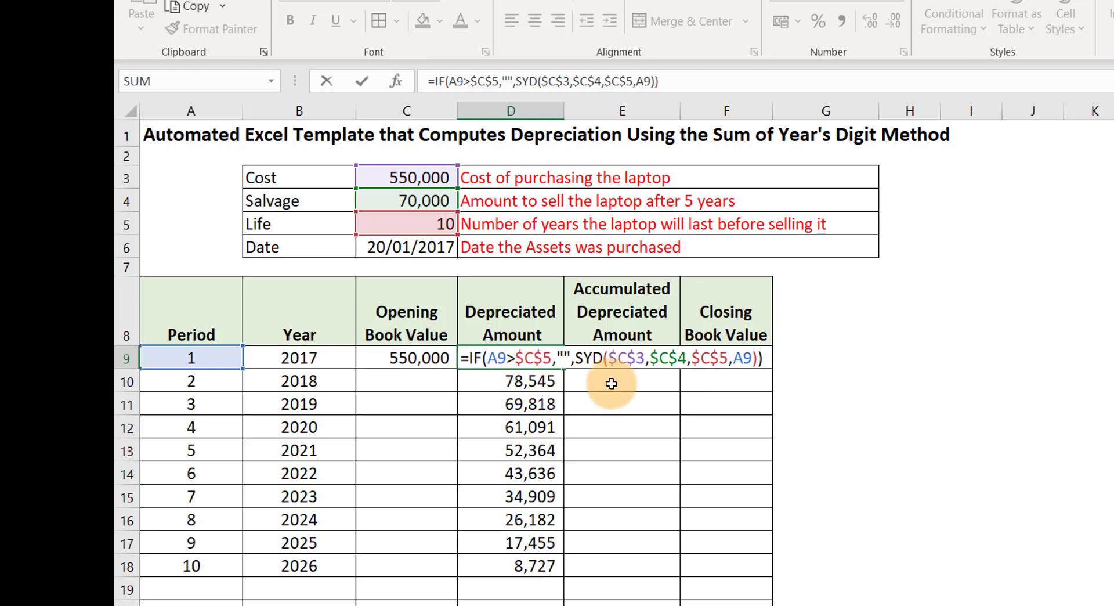
pyautogui.write('if')
pyautogui.press('Tab')
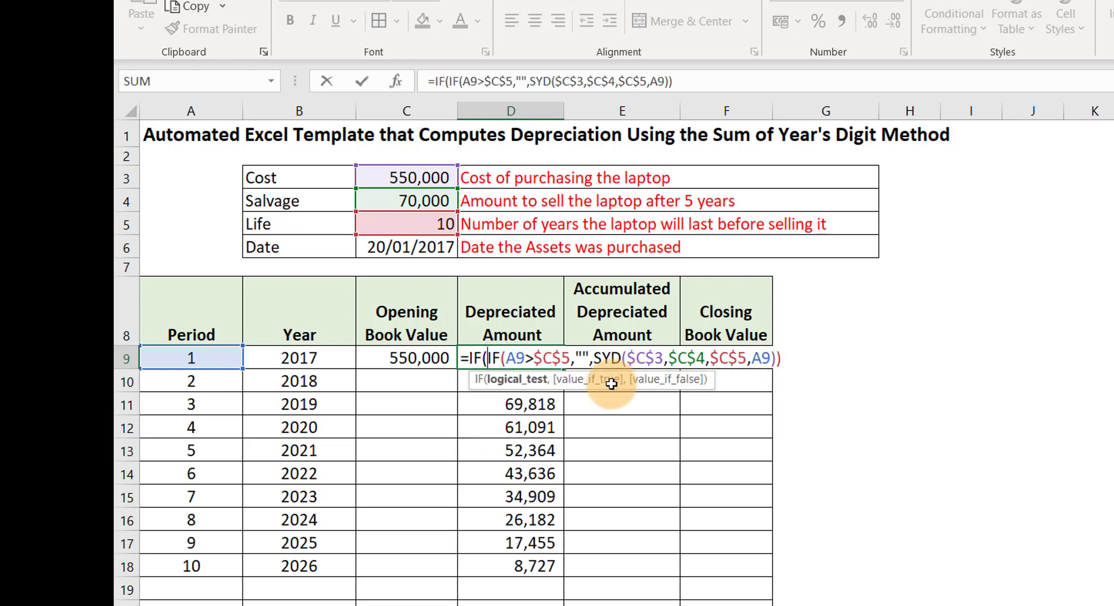
pyautogui.write('count')
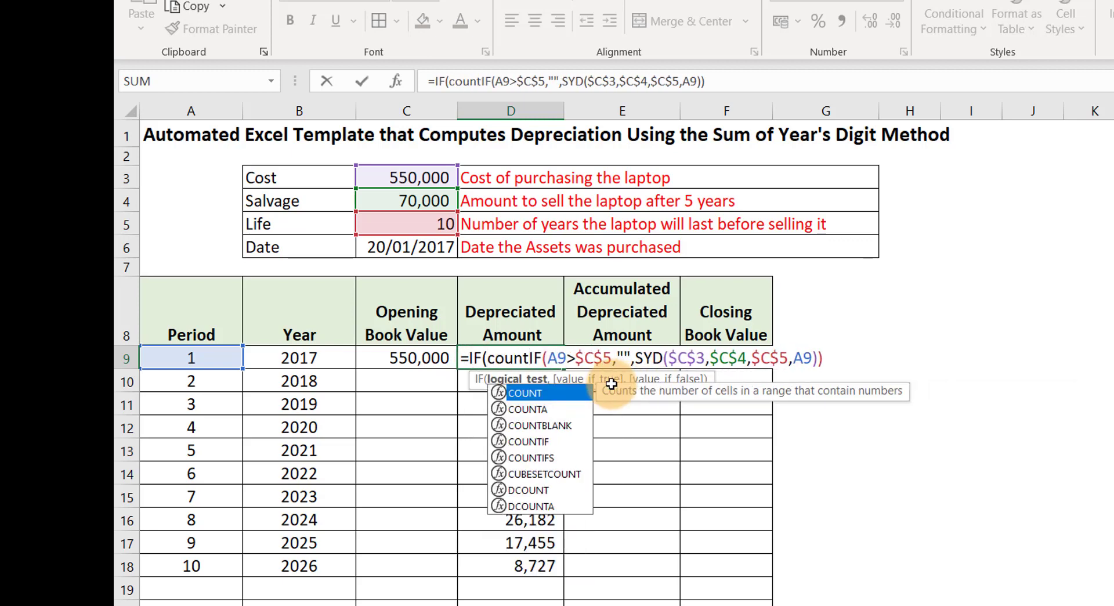
pyautogui.press('Tab')
pyautogui.click(225, 357)
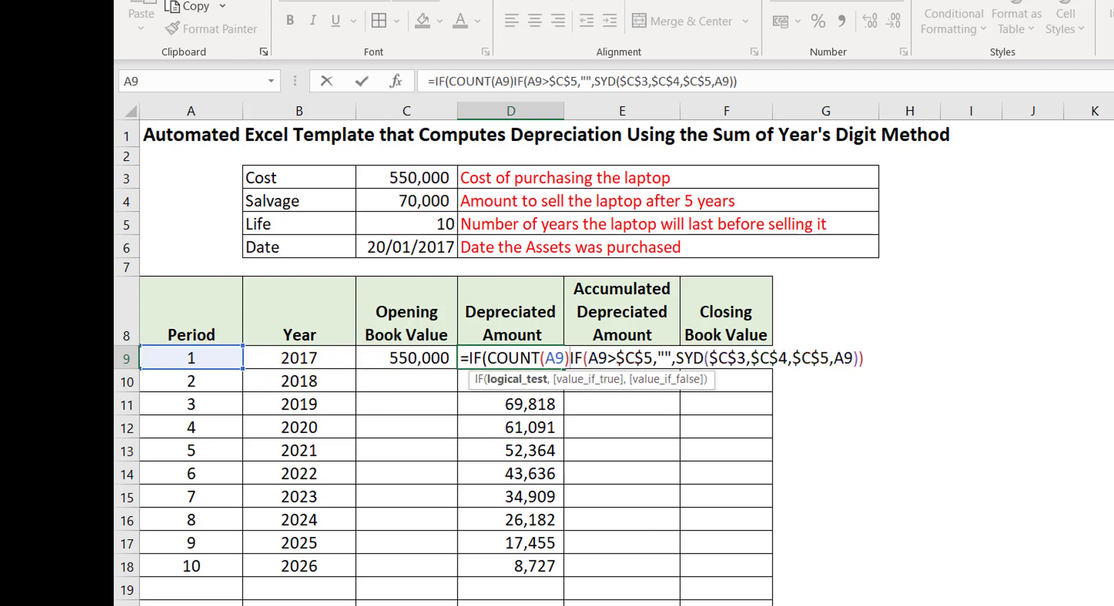
pyautogui.write('<')
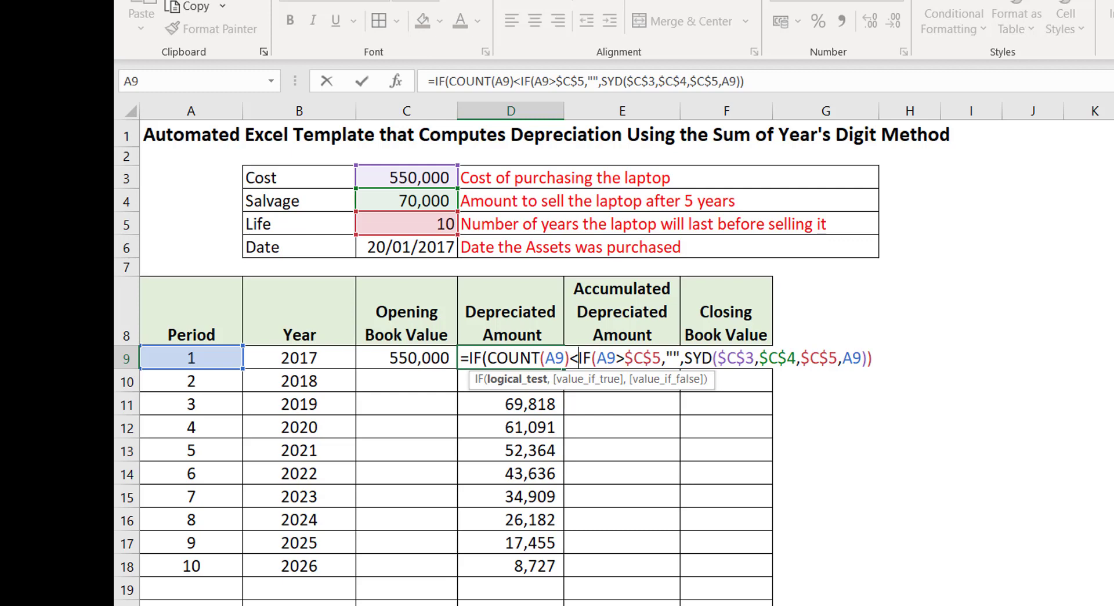
pyautogui.write('1')
pyautogui.write(',"')
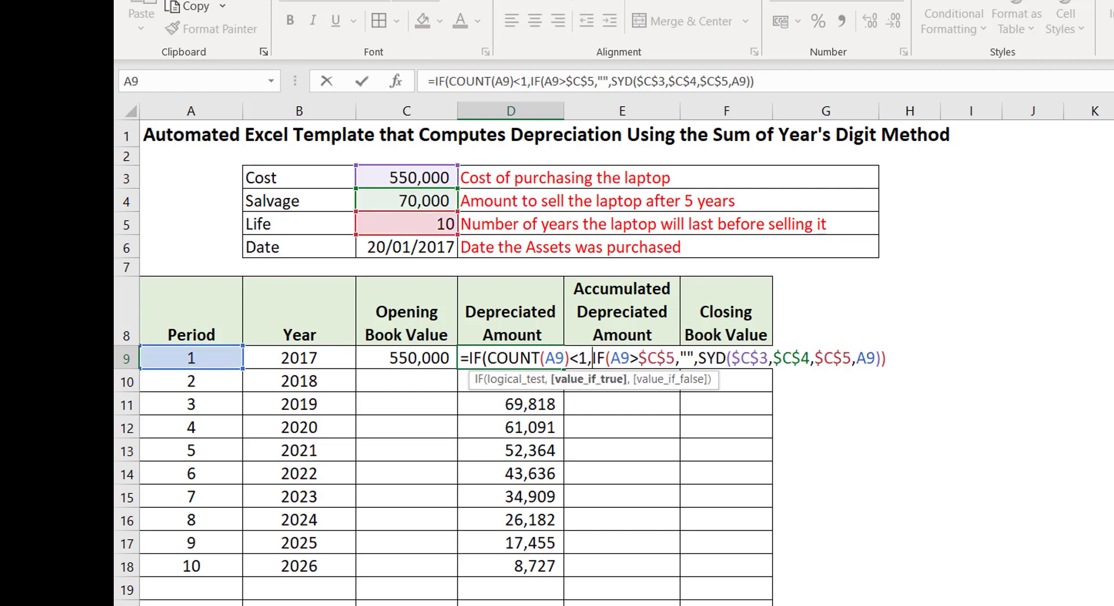
pyautogui.write('"')
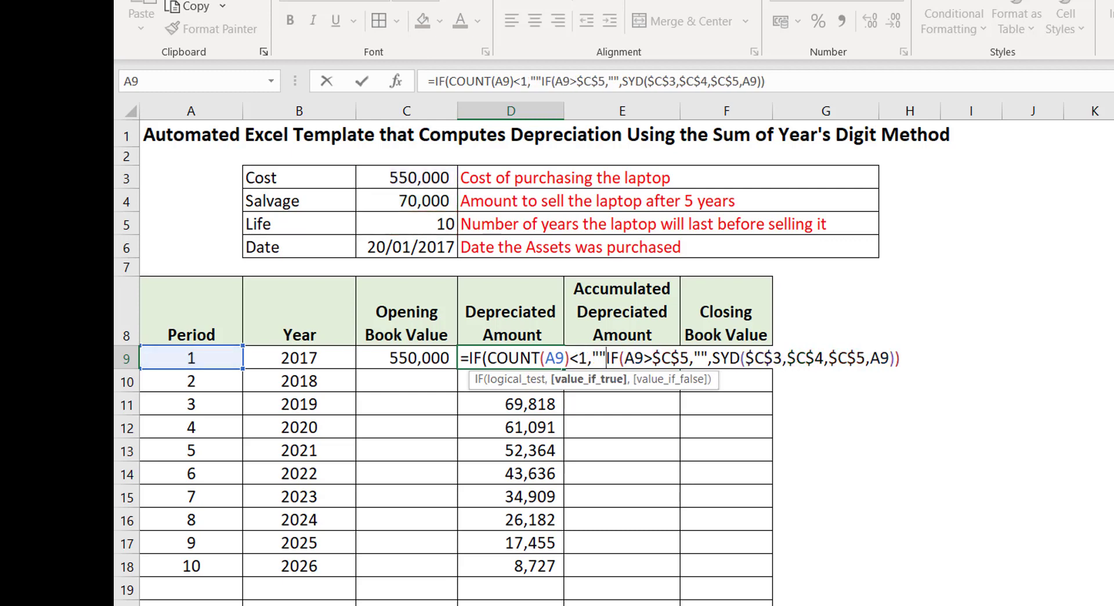
pyautogui.write(',')
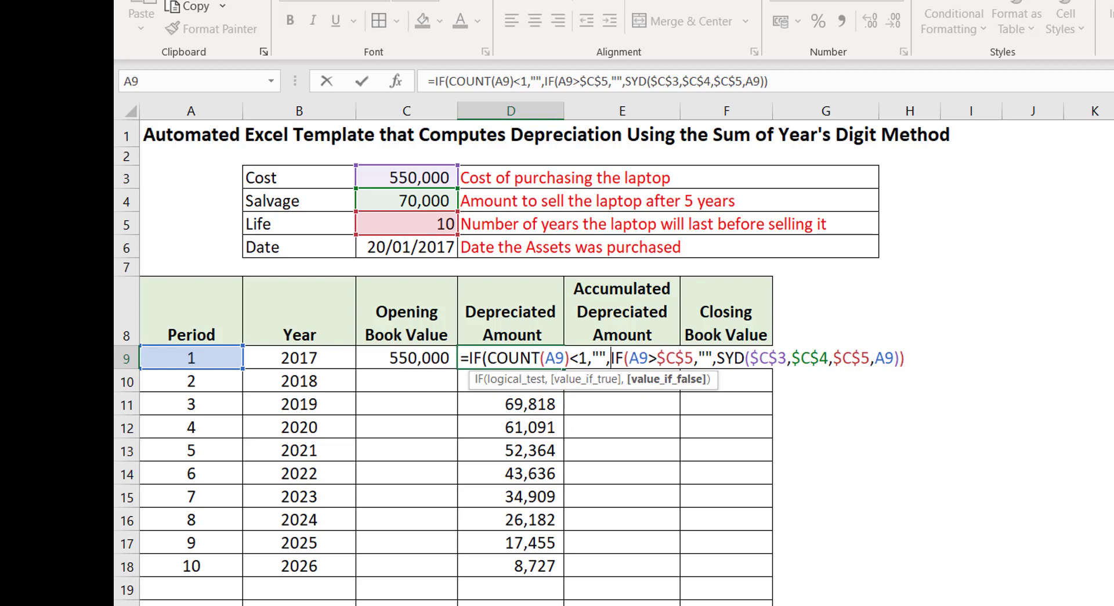
pyautogui.click(914, 360)
pyautogui.write(')')
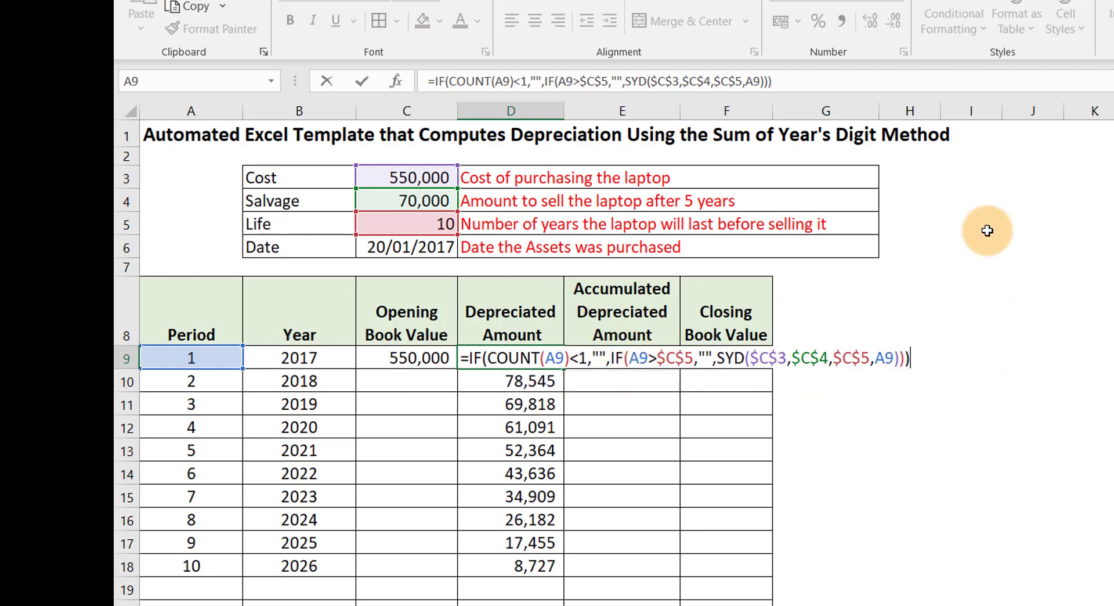
pyautogui.press('Return')
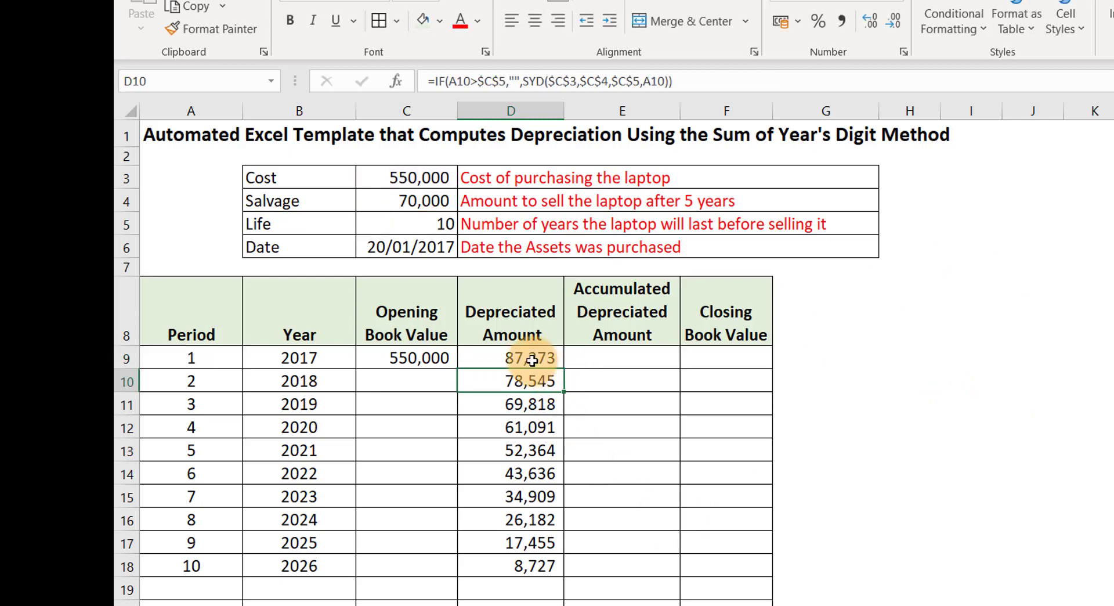
# Copy the COUNT-based Depreciated Amount formula from D9 down through D28.
pyautogui.click(536, 365)
pyautogui.moveTo(565, 371)
pyautogui.mouseDown()
pyautogui.moveTo(507, 600)
pyautogui.moveTo(500, 574)
pyautogui.mouseUp()
pyautogui.scroll(3, 521, 295)
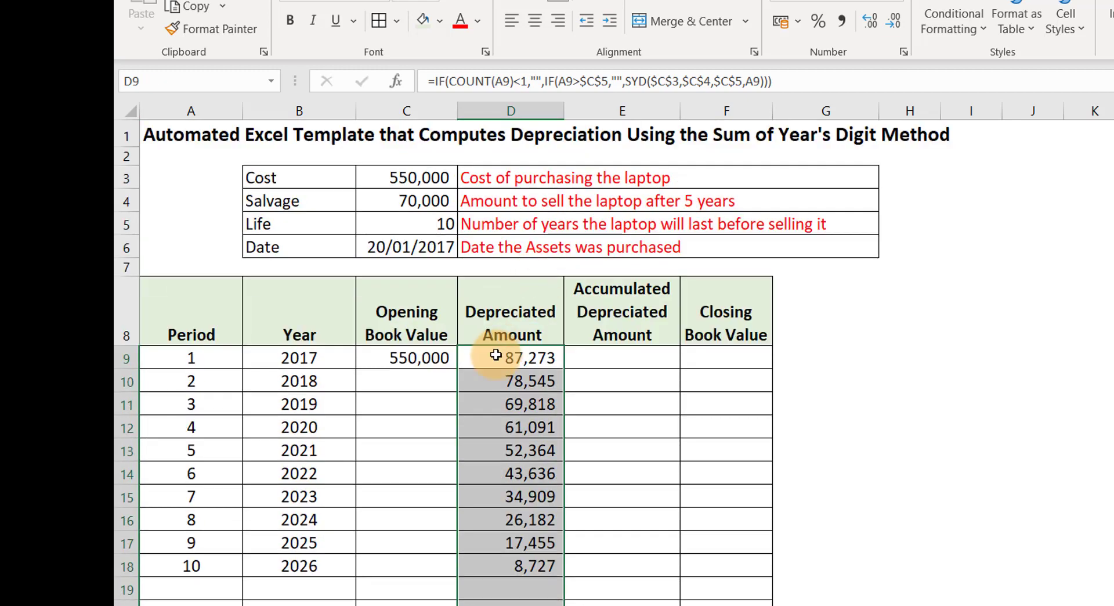
pyautogui.click(496, 353)
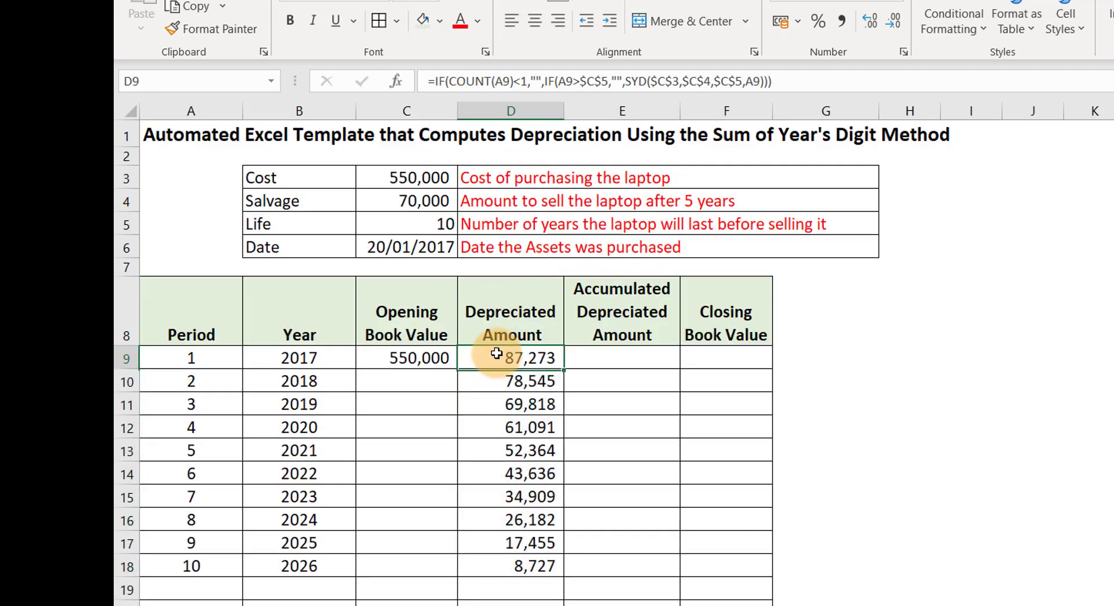
# Enter the running-total formula =SUM($D$9:D9) in the first Accumulated Depreciated Amount cell, E9.
pyautogui.click(587, 354)
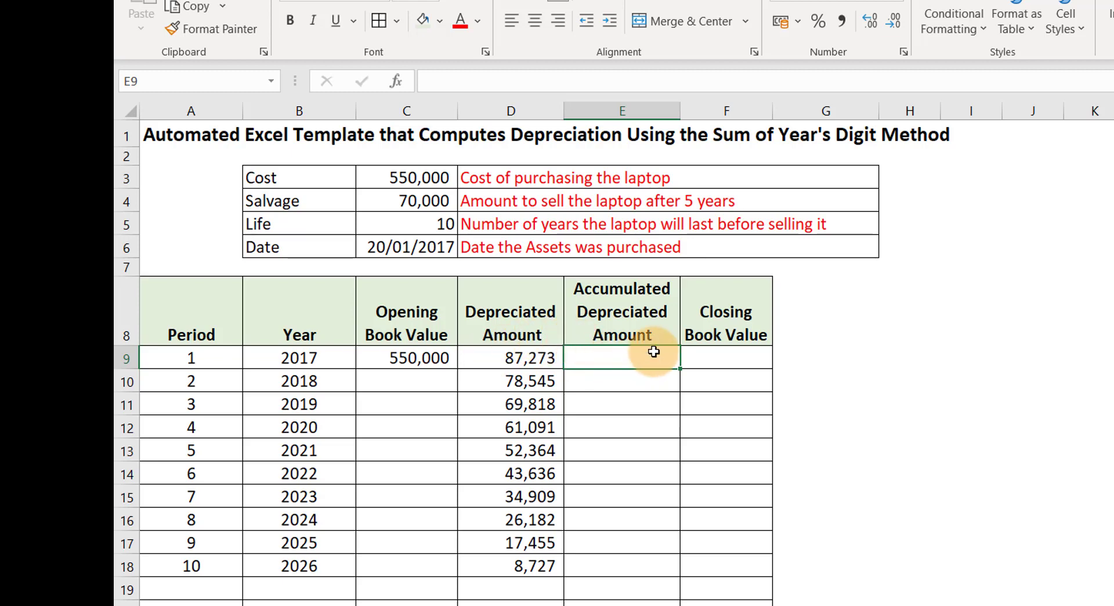
pyautogui.click(642, 380)
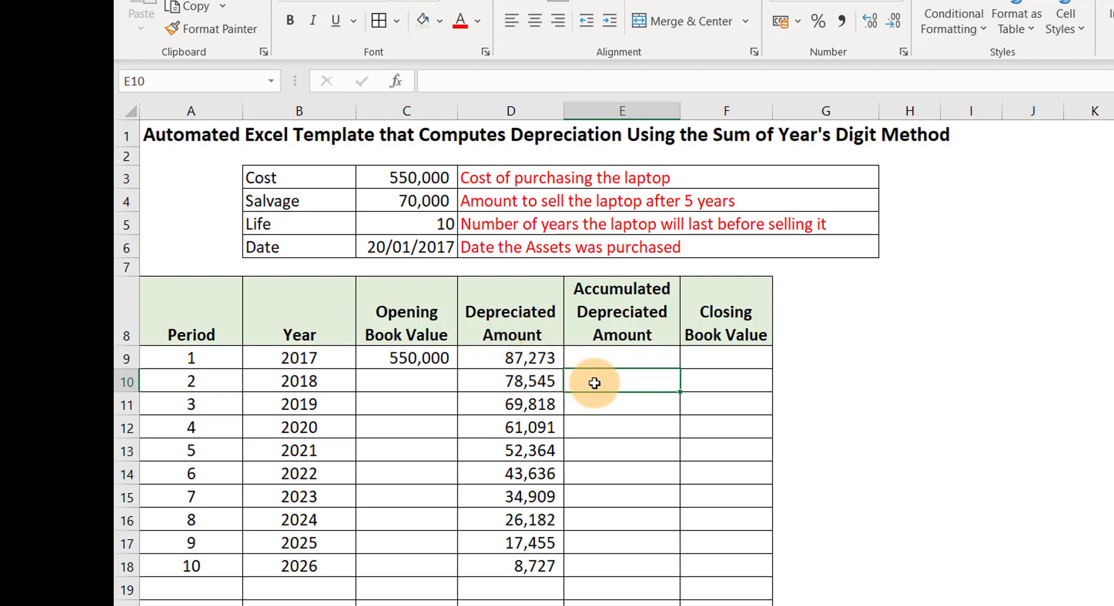
pyautogui.click(626, 359)
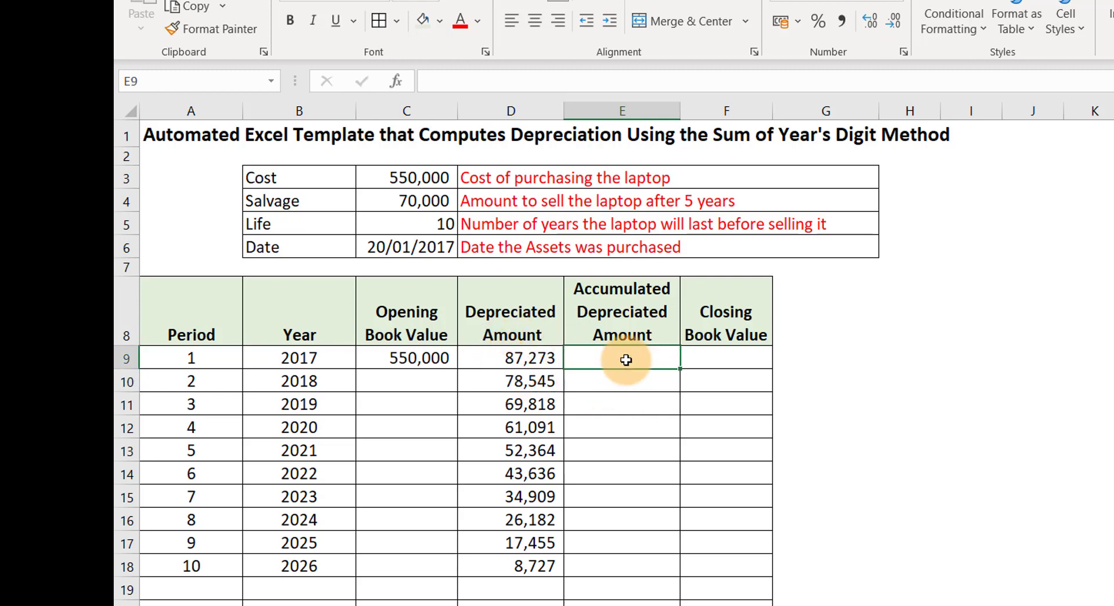
pyautogui.write('=')
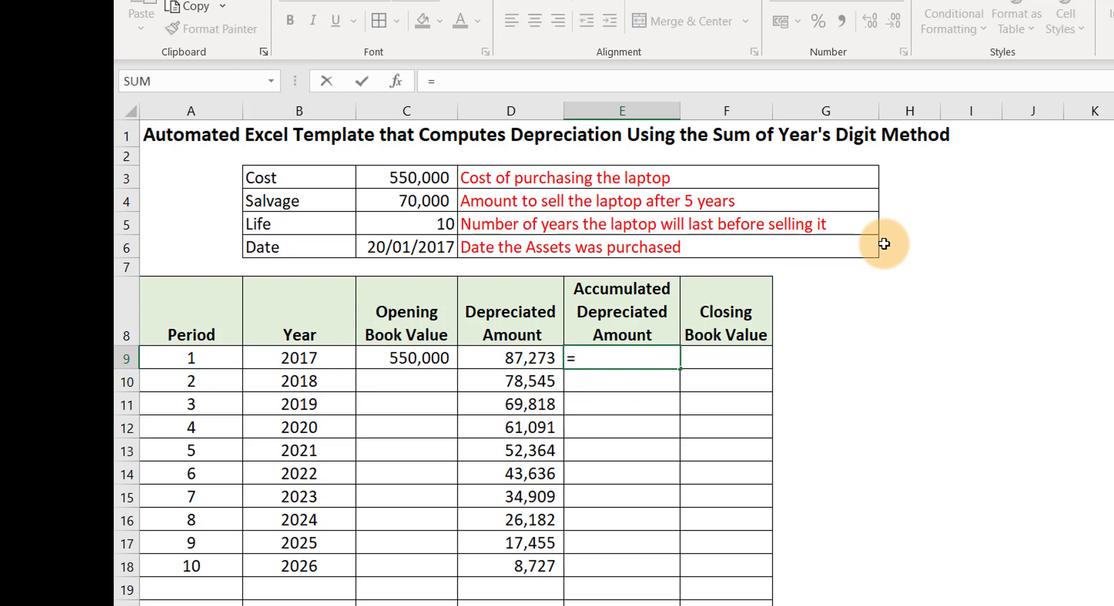
pyautogui.write('sum')
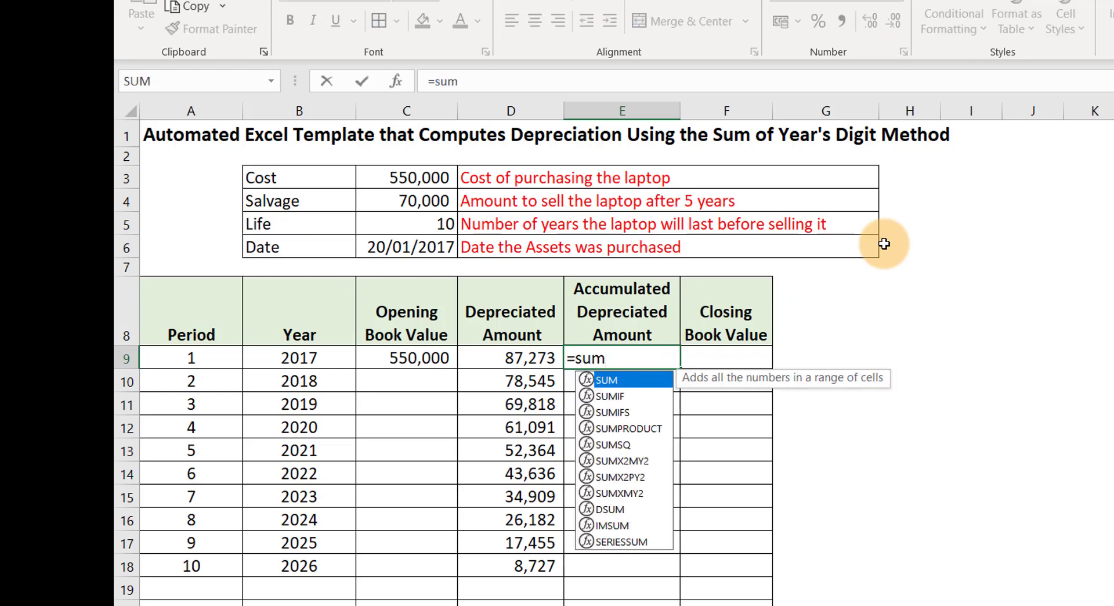
pyautogui.press('Tab')
pyautogui.click(510, 358)
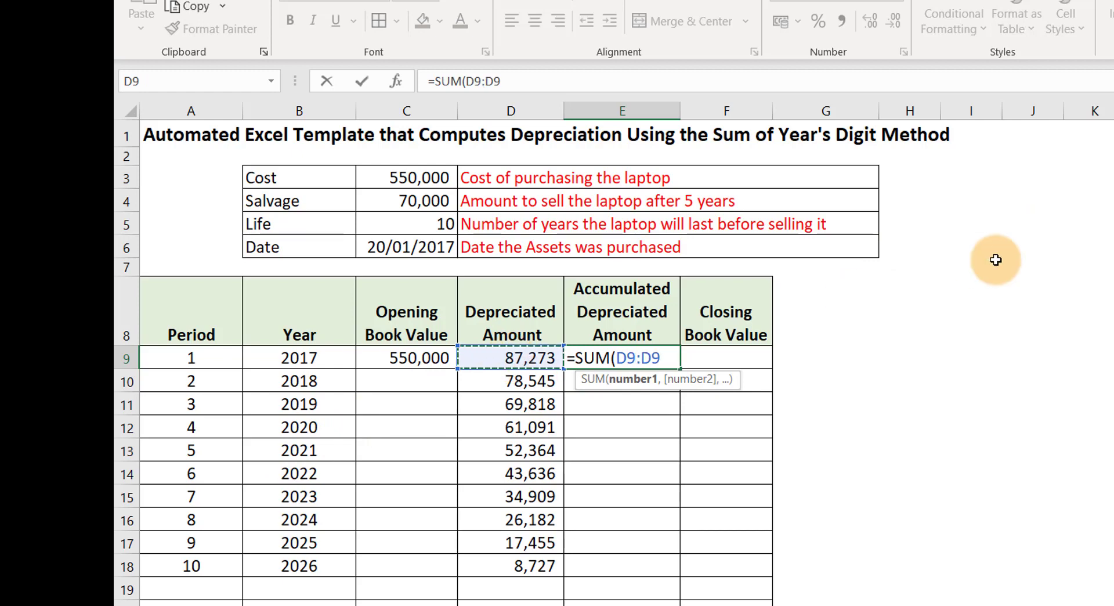
pyautogui.click(627, 359)
pyautogui.click(627, 360)
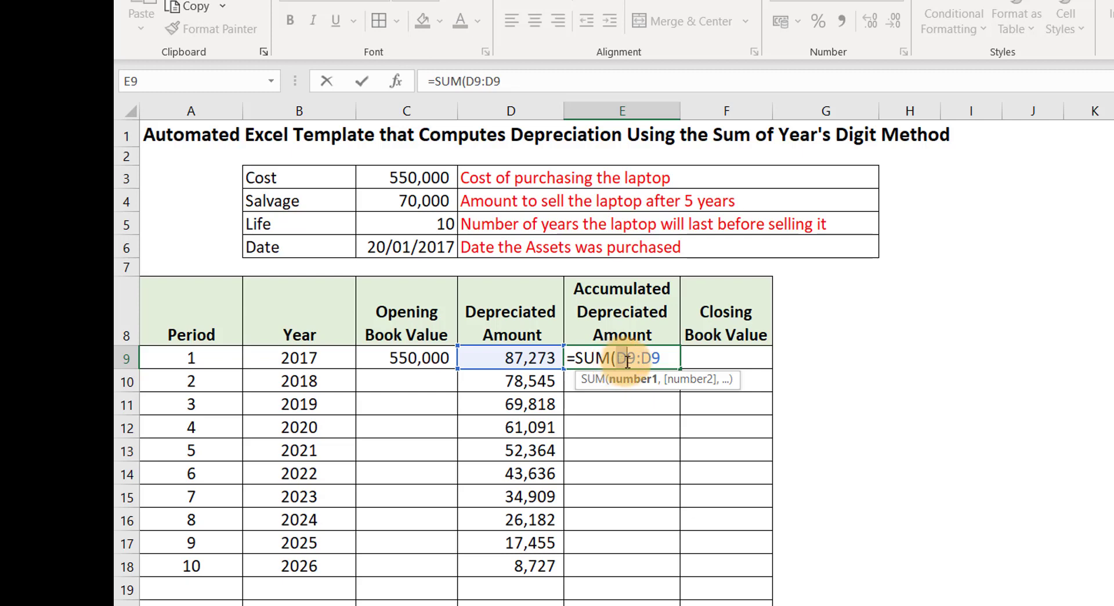
pyautogui.moveTo(640, 361); pyautogui.dragTo(616, 359)
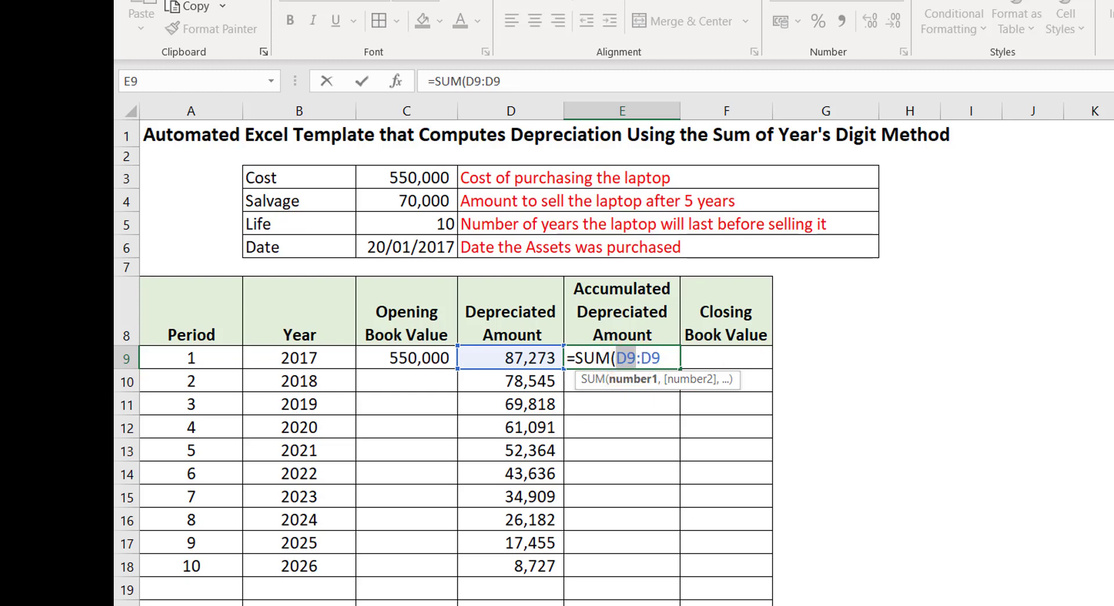
pyautogui.press('F4')
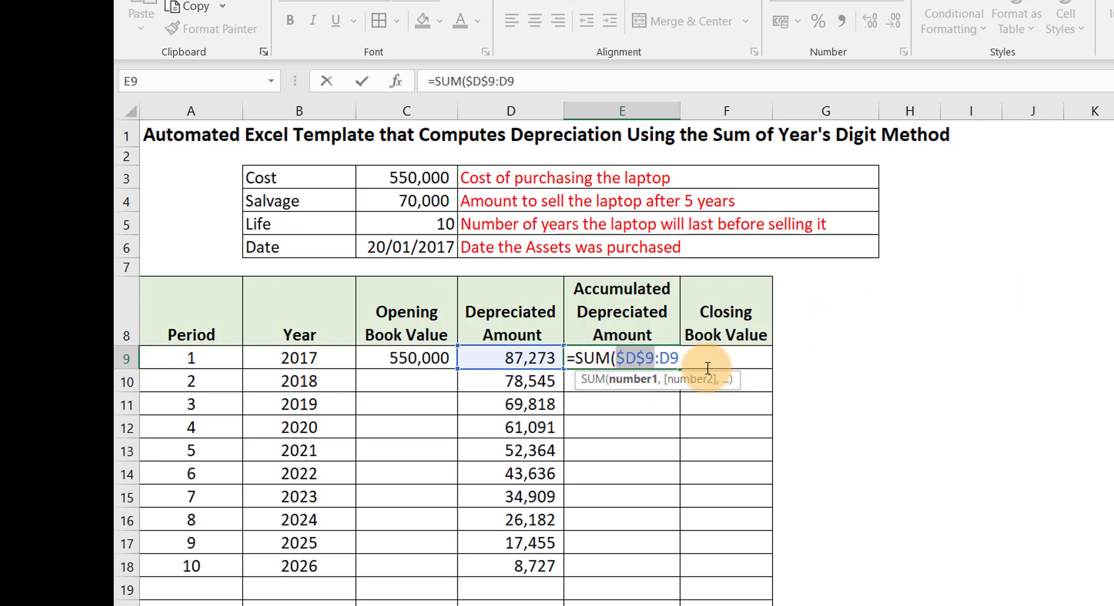
pyautogui.click(685, 360)
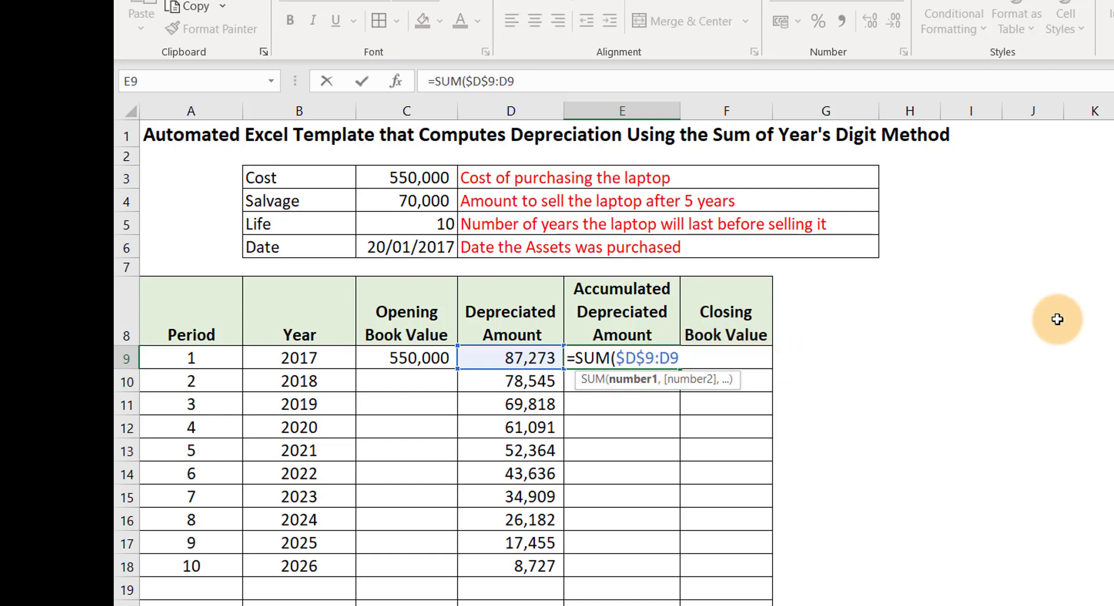
pyautogui.write(')')
pyautogui.press('Return')
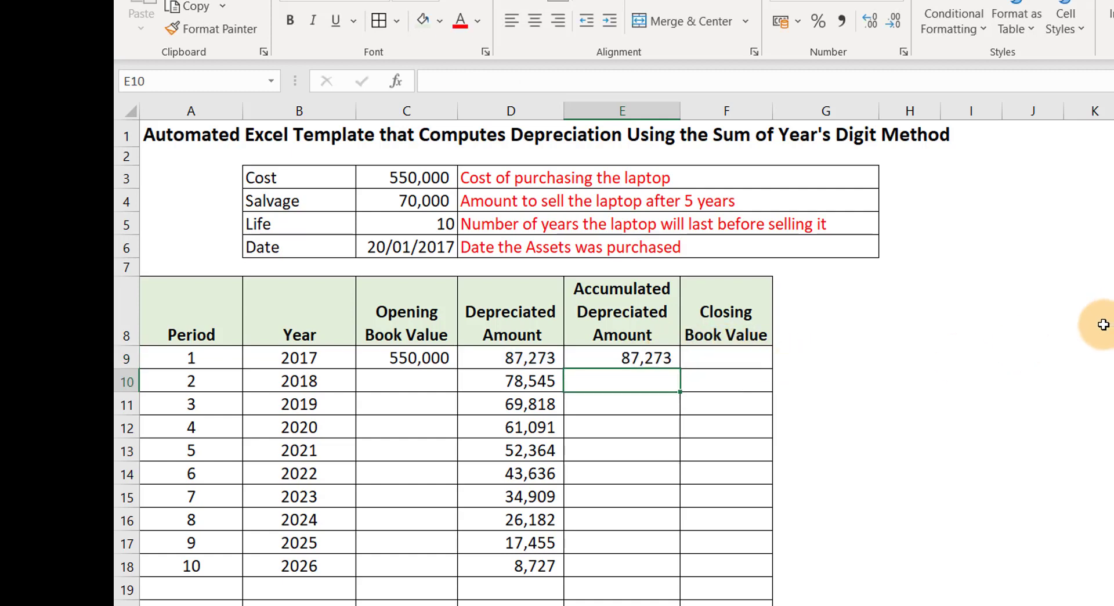
# Copy the running-total SUM formula from E9 down through E28.
pyautogui.click(603, 359)
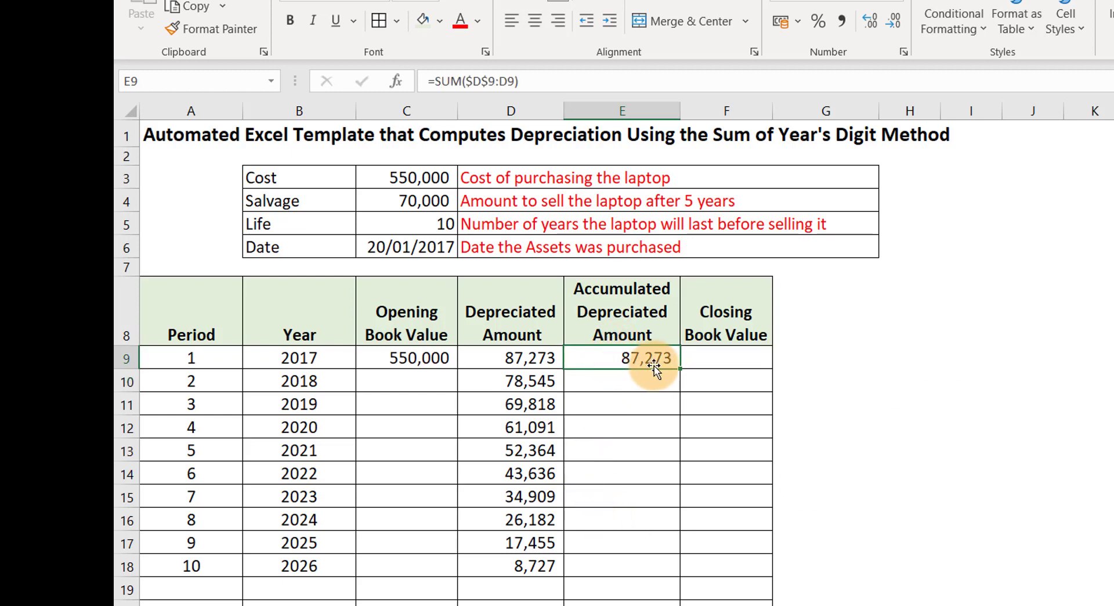
pyautogui.moveTo(676, 368); pyautogui.dragTo(610, 573)
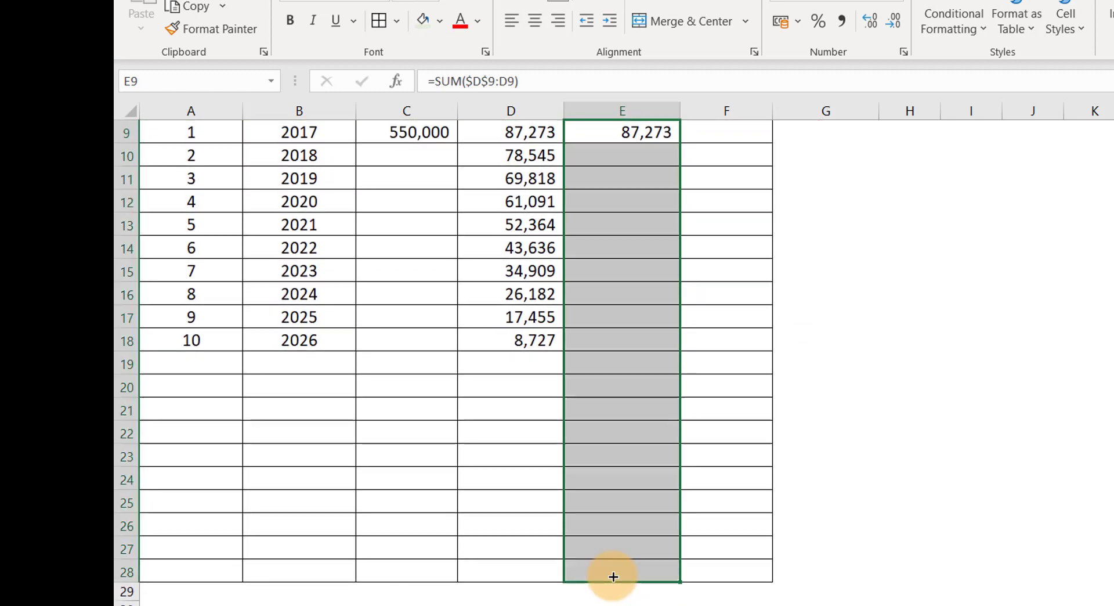
pyautogui.scroll(3, 604, 360)
pyautogui.click(604, 363)
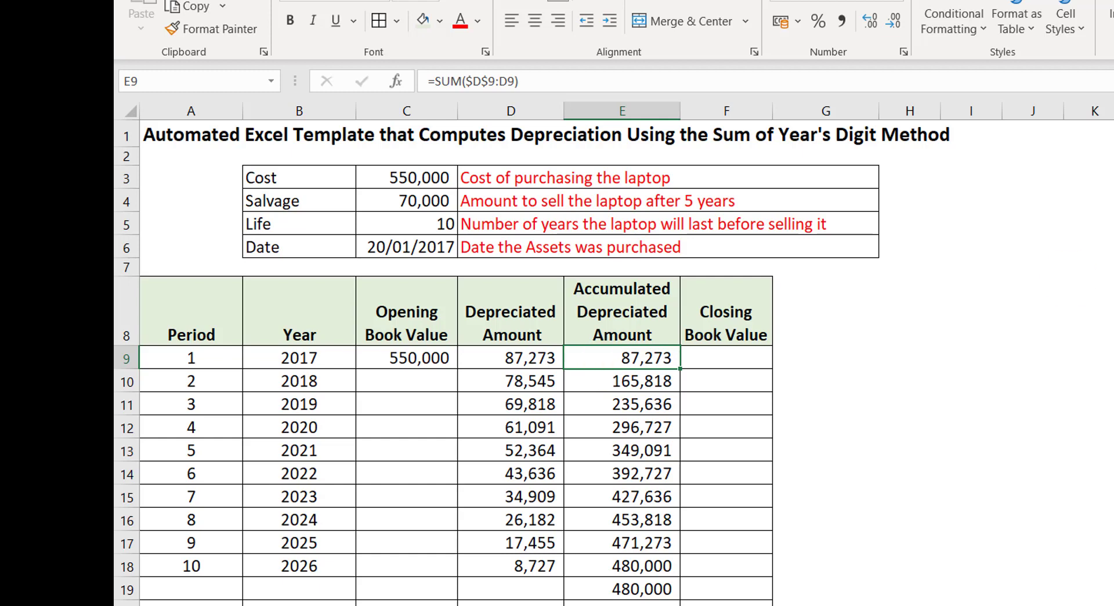
# Change the Accumulated Depreciated Amount formula in E9 to =IF(COUNT(A9)<1,"",SUM($D$9:D9)).
pyautogui.doubleClick(621, 356)
pyautogui.click(574, 357)
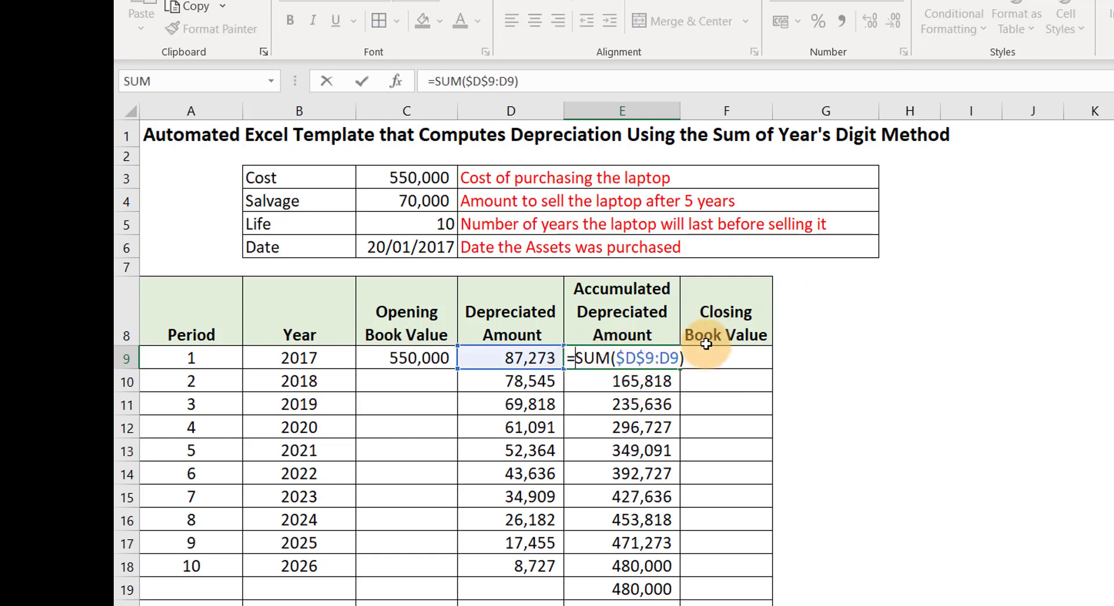
pyautogui.write('if')
pyautogui.press('Tab')
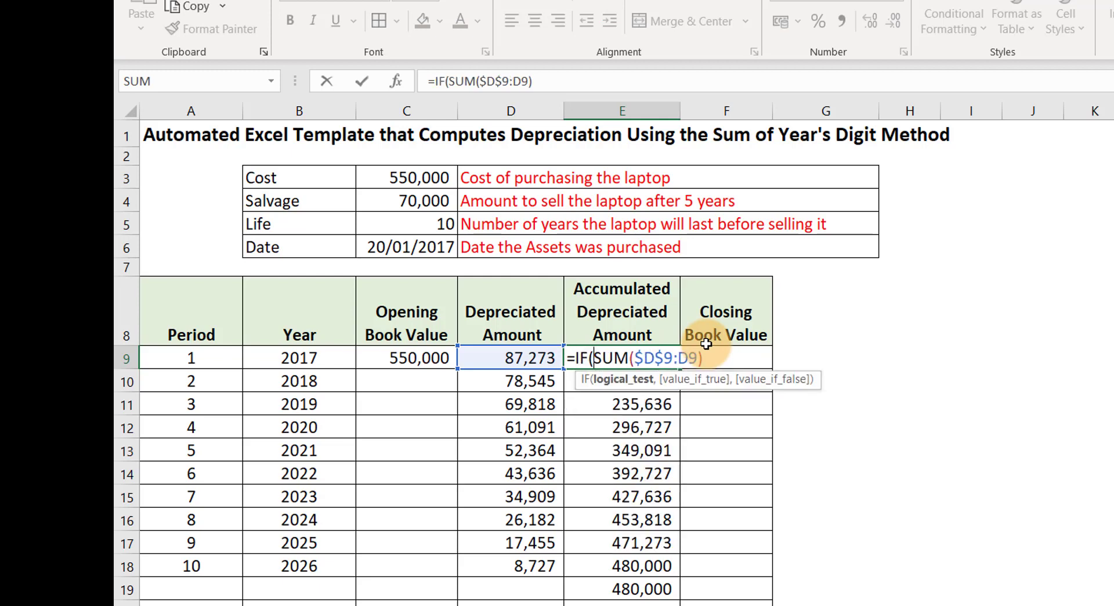
pyautogui.write('count')
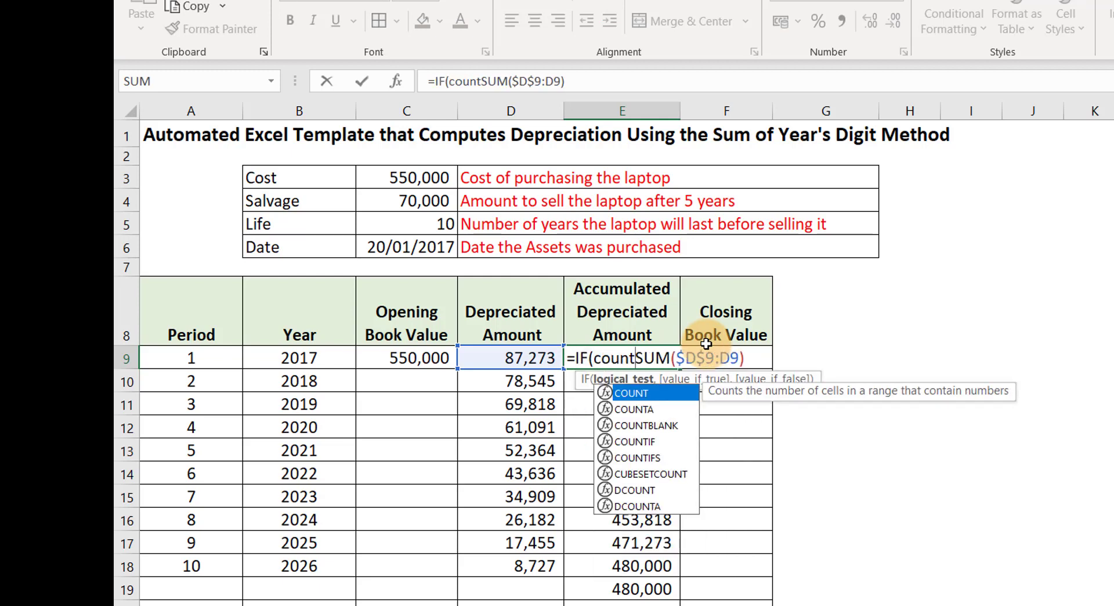
pyautogui.press('Tab')
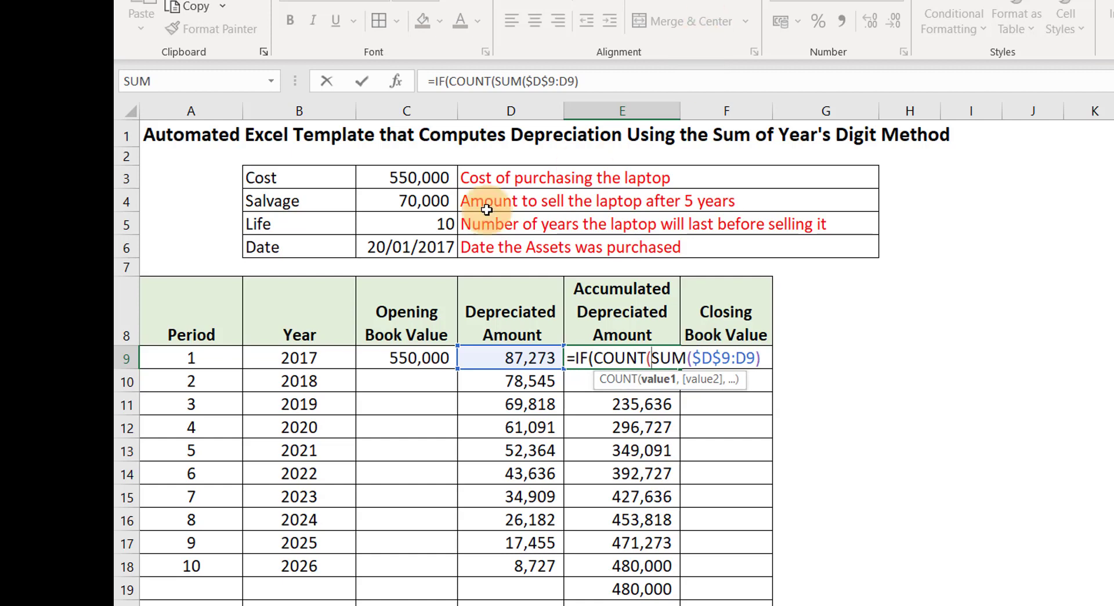
pyautogui.click(185, 356)
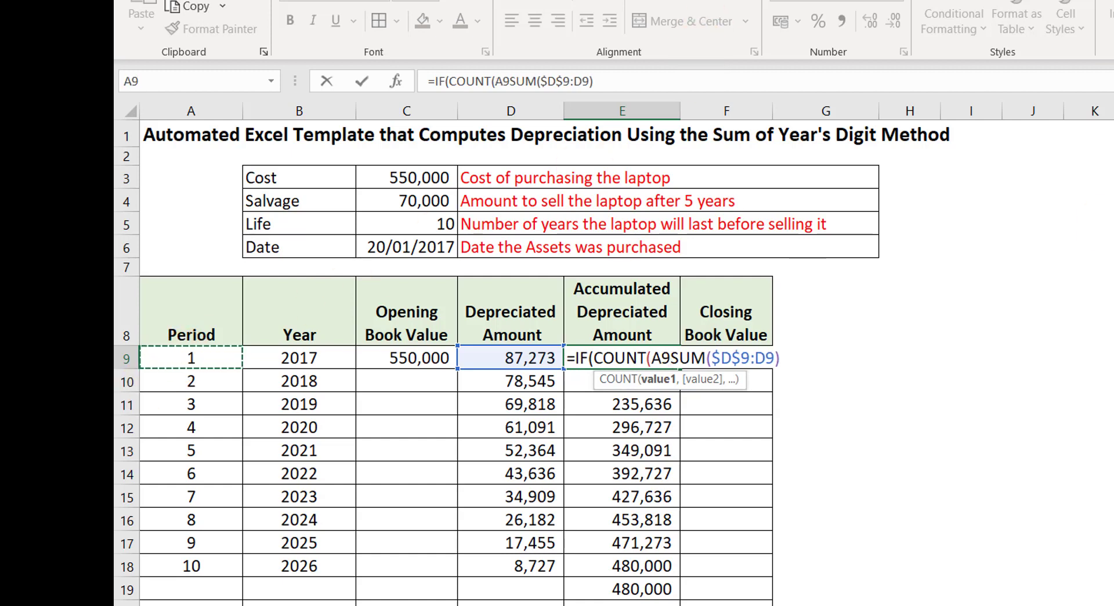
pyautogui.write('<')
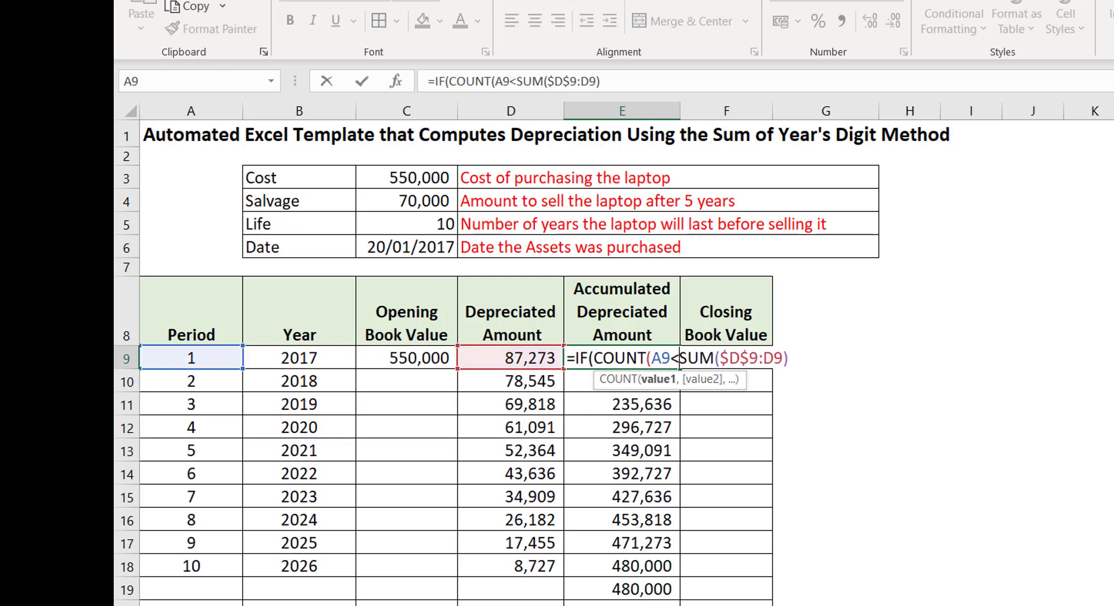
pyautogui.press('BackSpace')
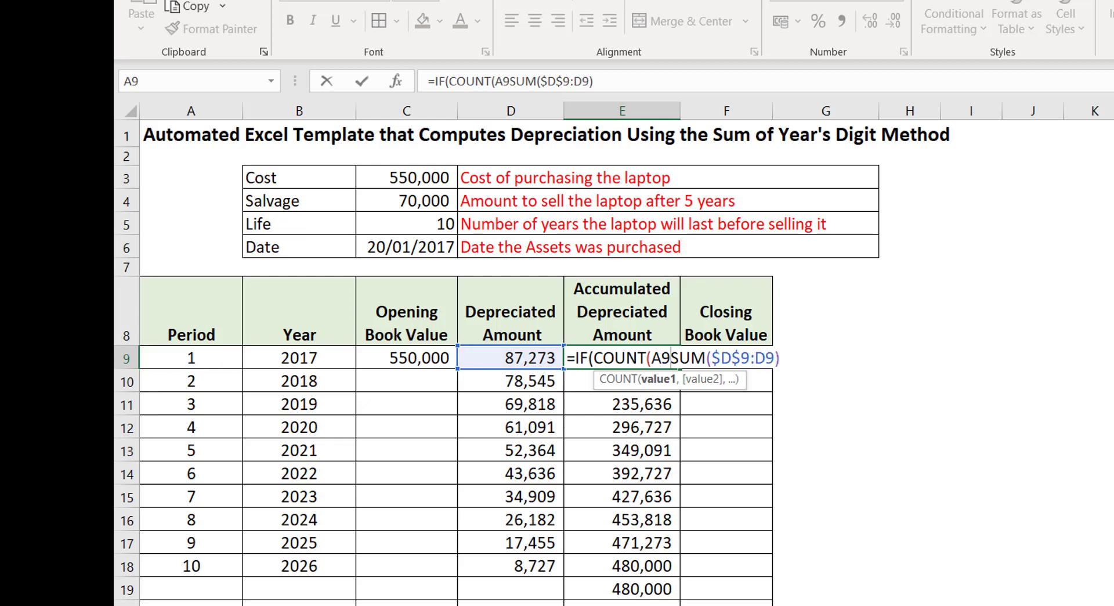
pyautogui.write(')<')
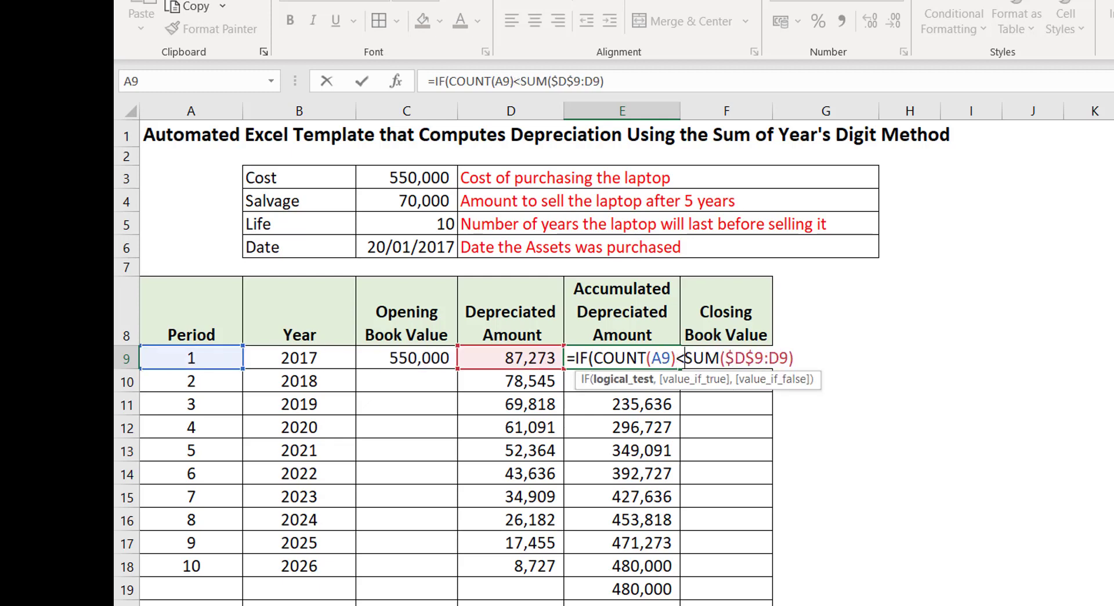
pyautogui.write('1')
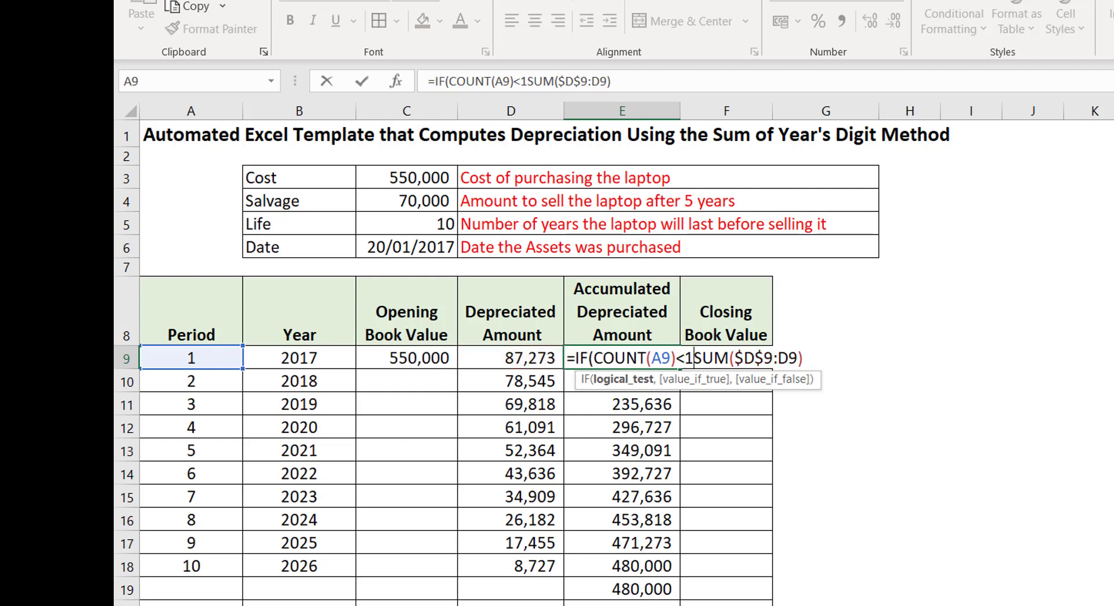
pyautogui.write(',"')
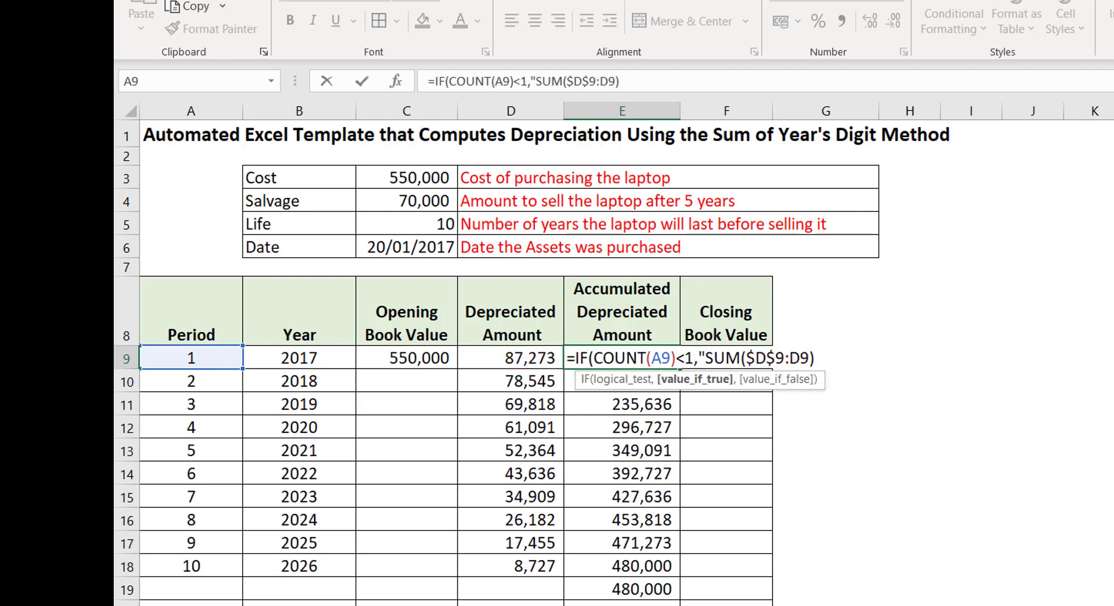
pyautogui.write('",')
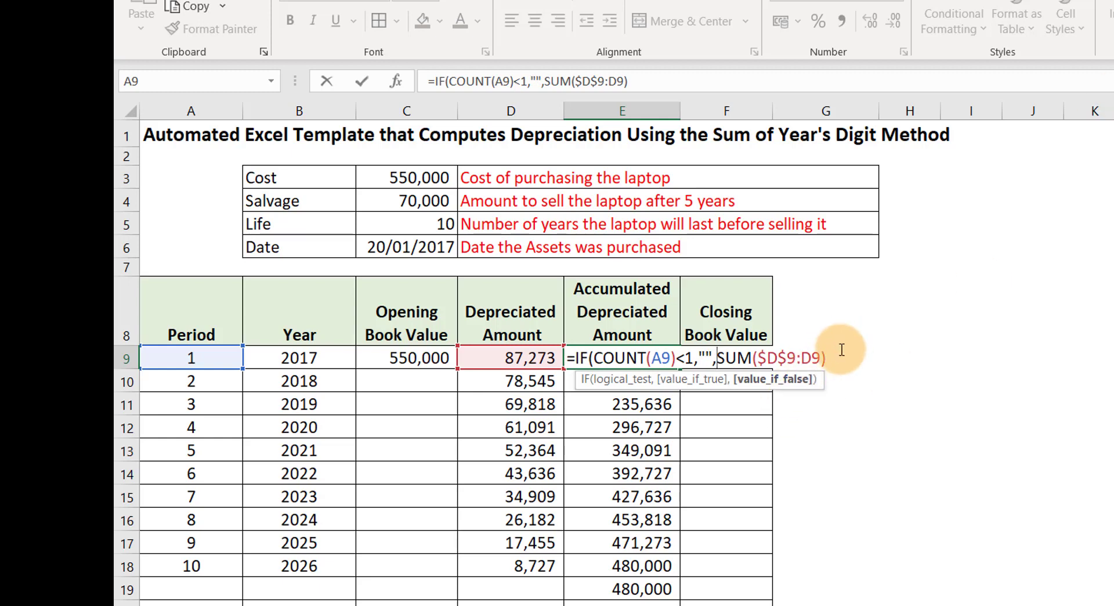
pyautogui.write(')')
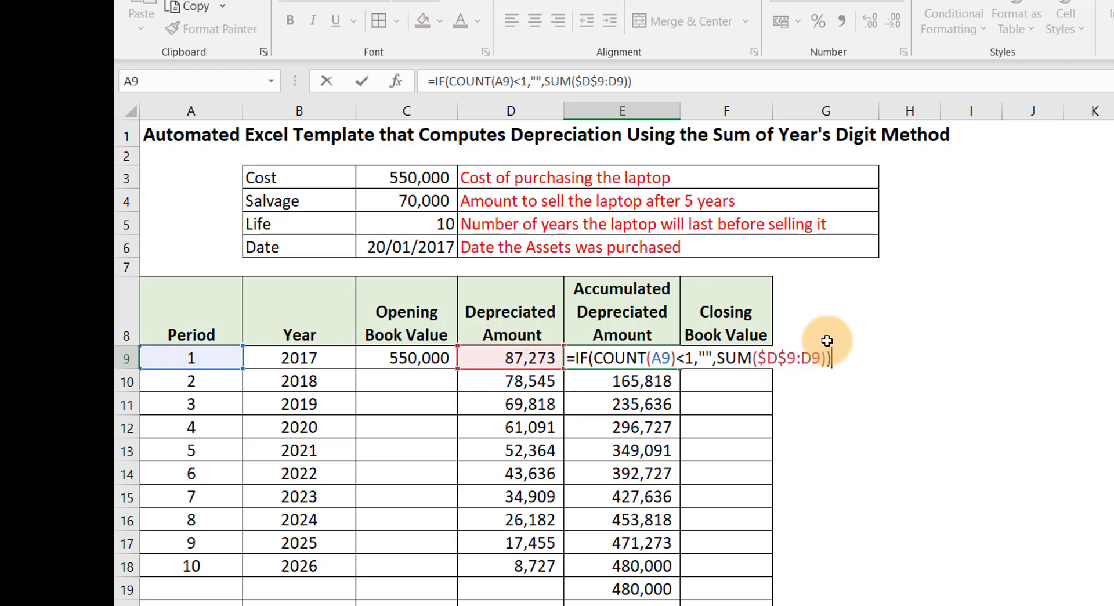
pyautogui.press('Return')
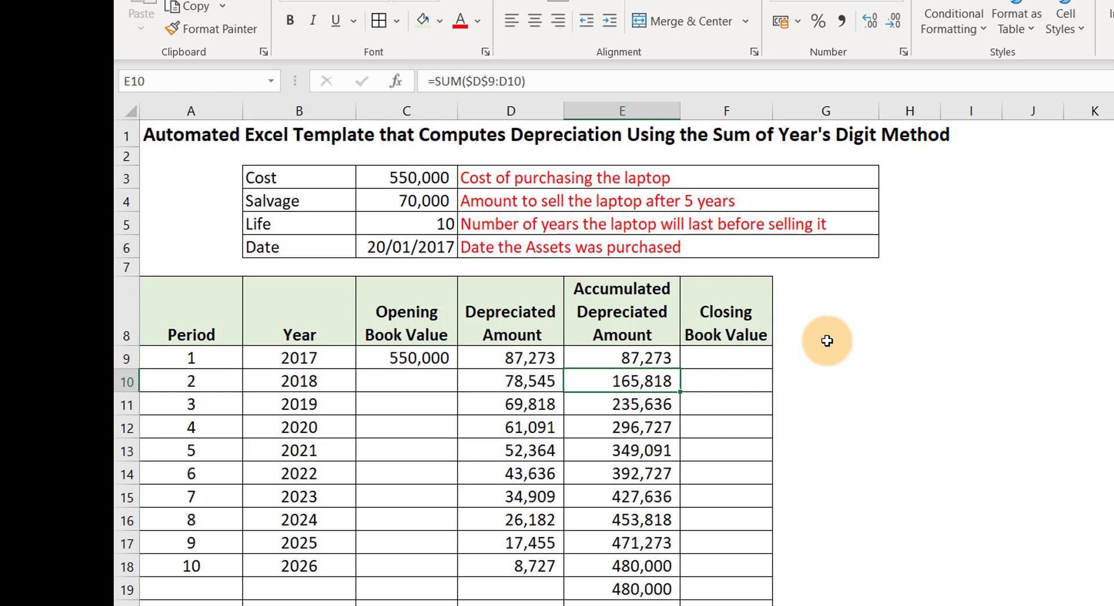
# Copy the COUNT-based Accumulated Depreciated Amount formula from E9 down through E28.
pyautogui.click(635, 360)
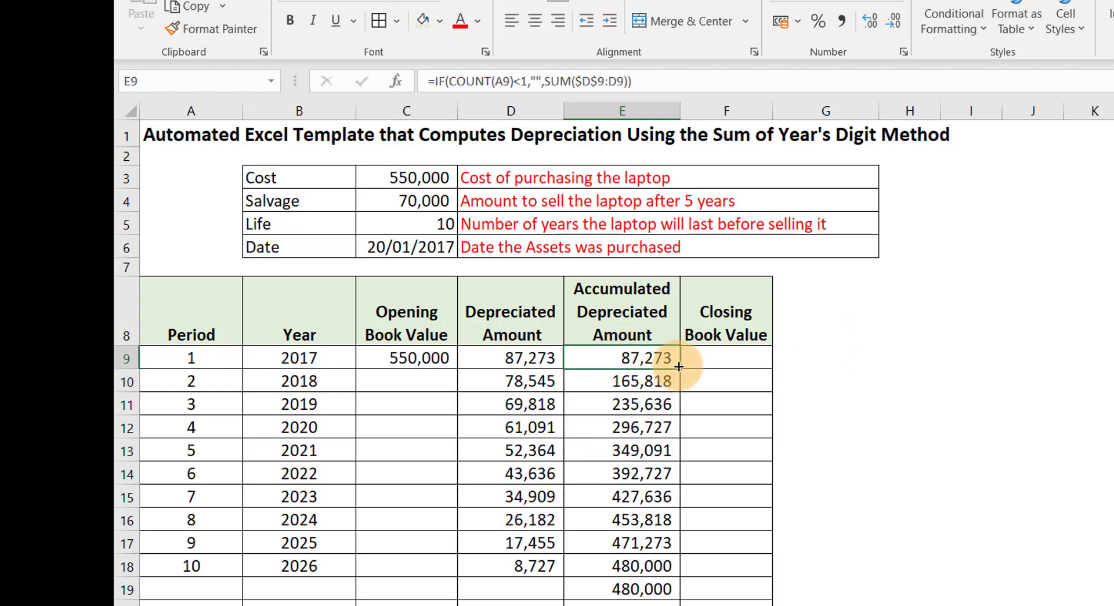
pyautogui.moveTo(679, 366); pyautogui.dragTo(622, 568)
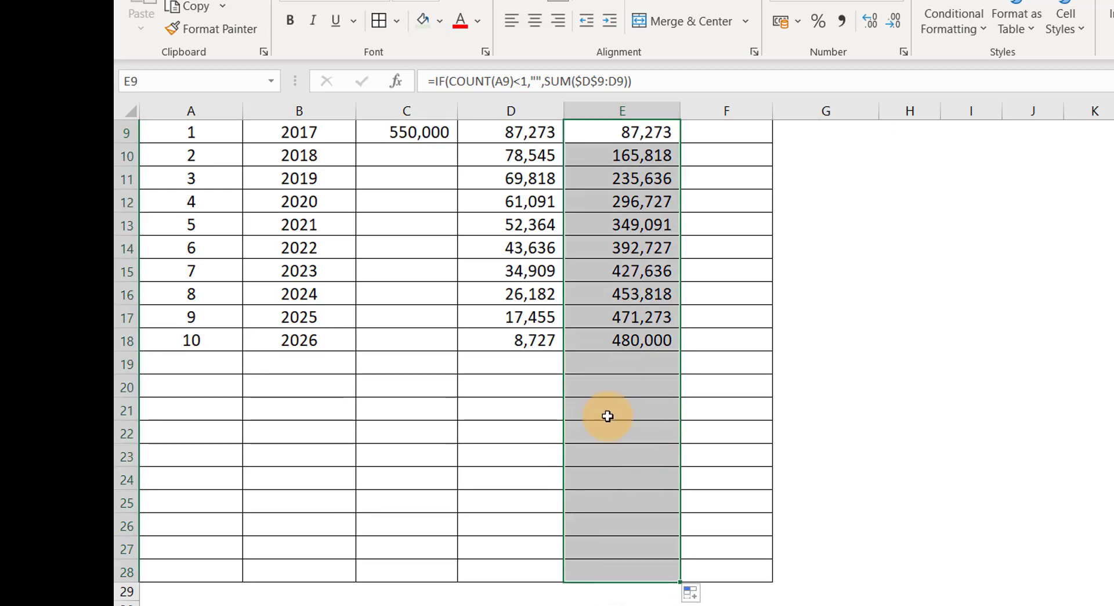
pyautogui.click(623, 341)
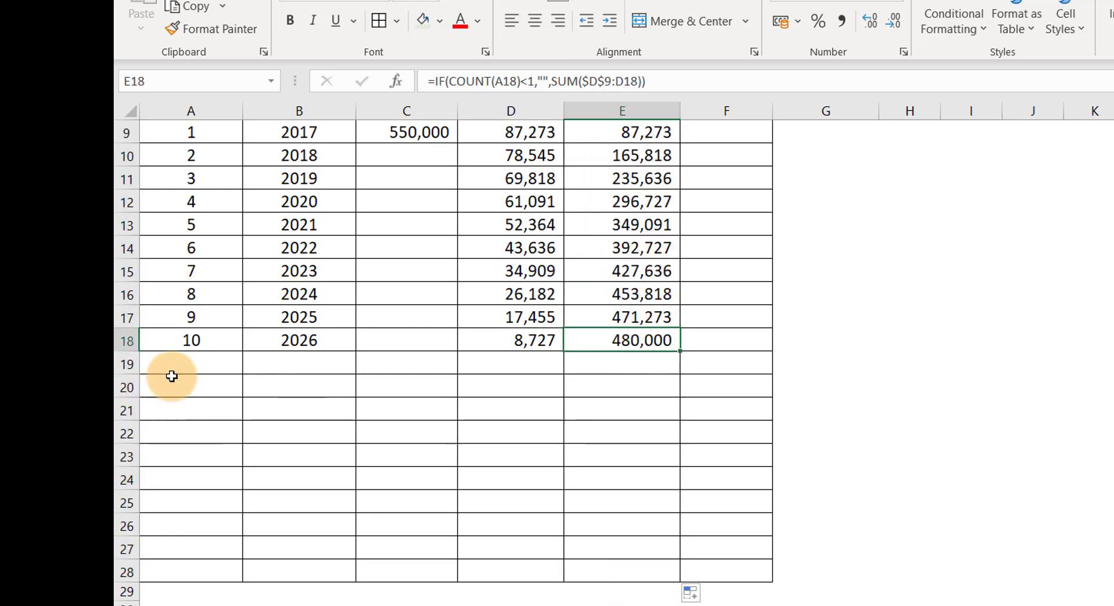
pyautogui.scroll(3, 278, 250)
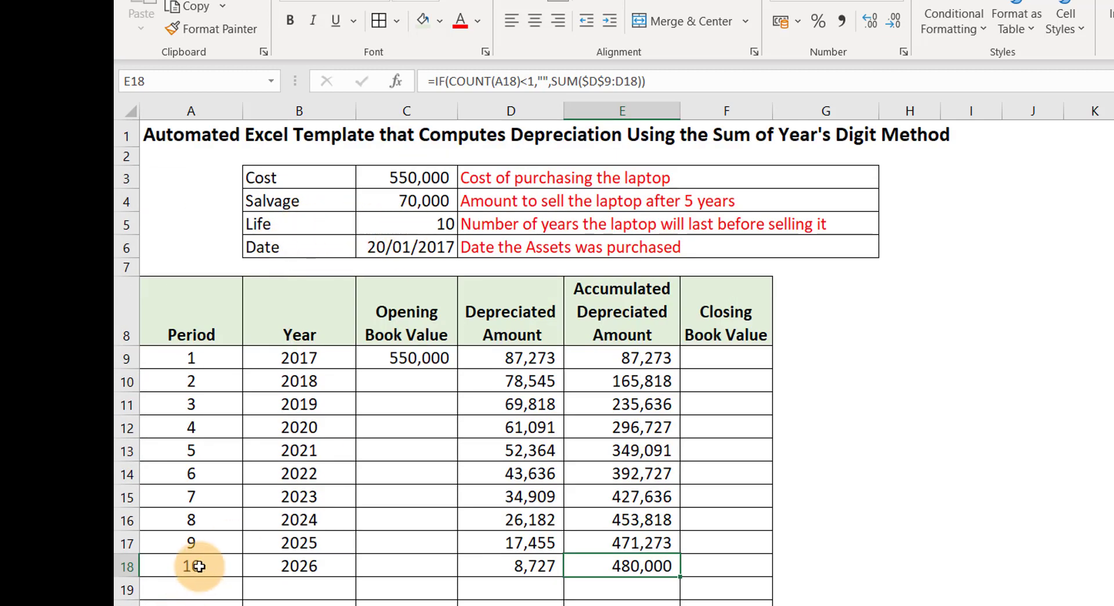
# Enter =C9-D9 in the first Closing Book Value cell, F9, and copy it down the table's Closing Book Value column.
pyautogui.click(726, 357)
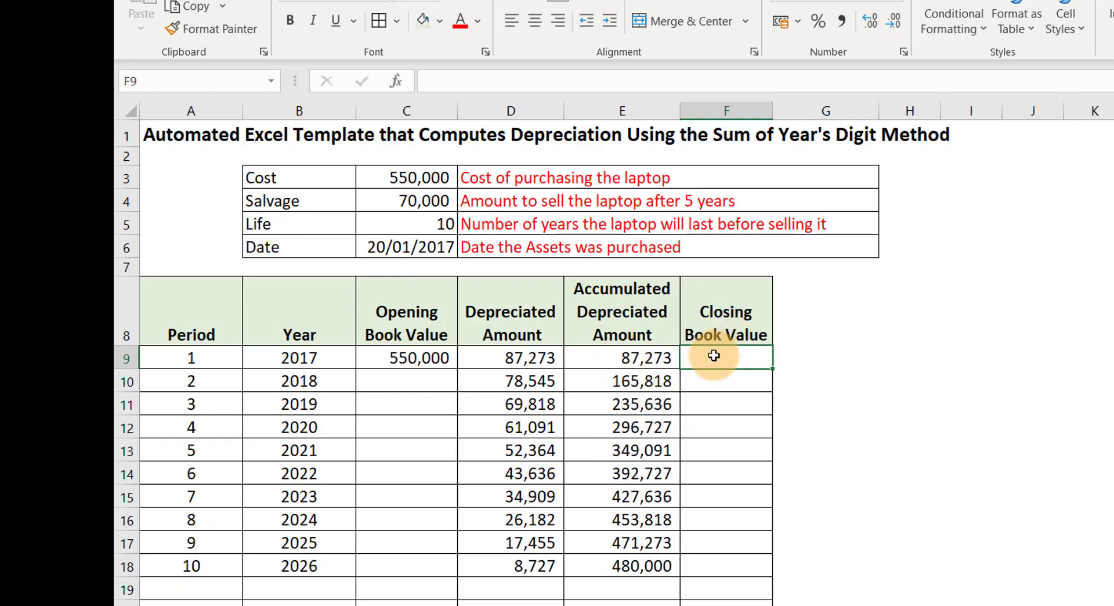
pyautogui.write('=')
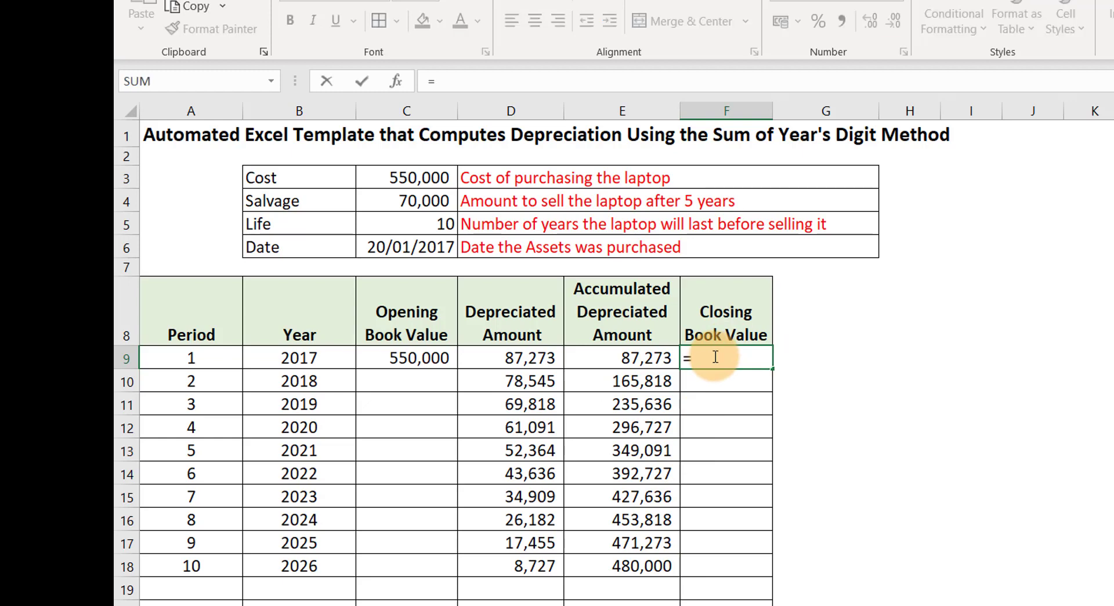
pyautogui.click(403, 356)
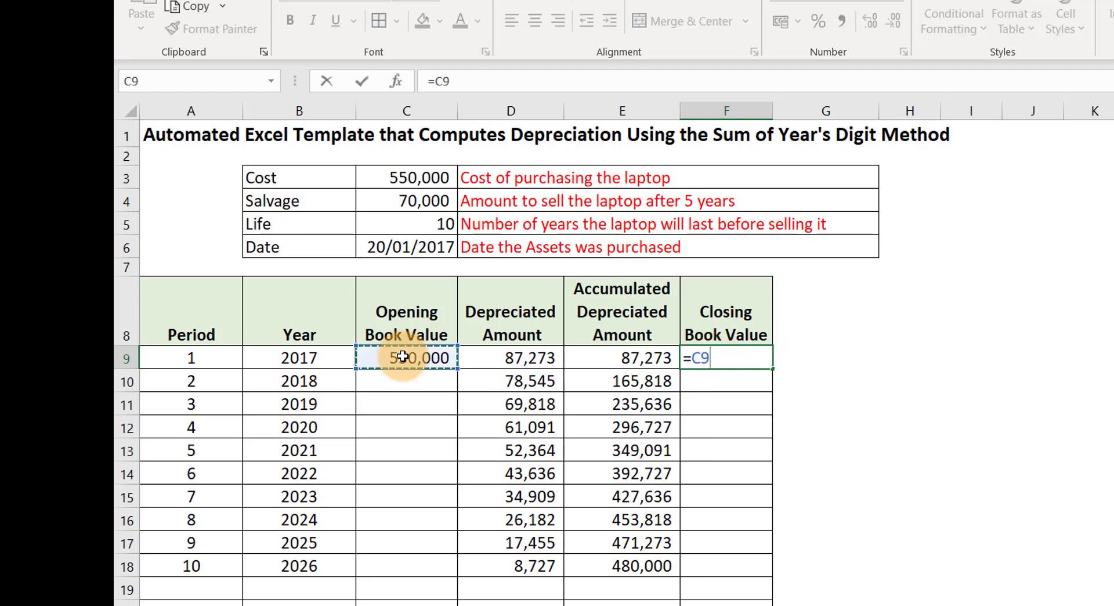
pyautogui.write('-')
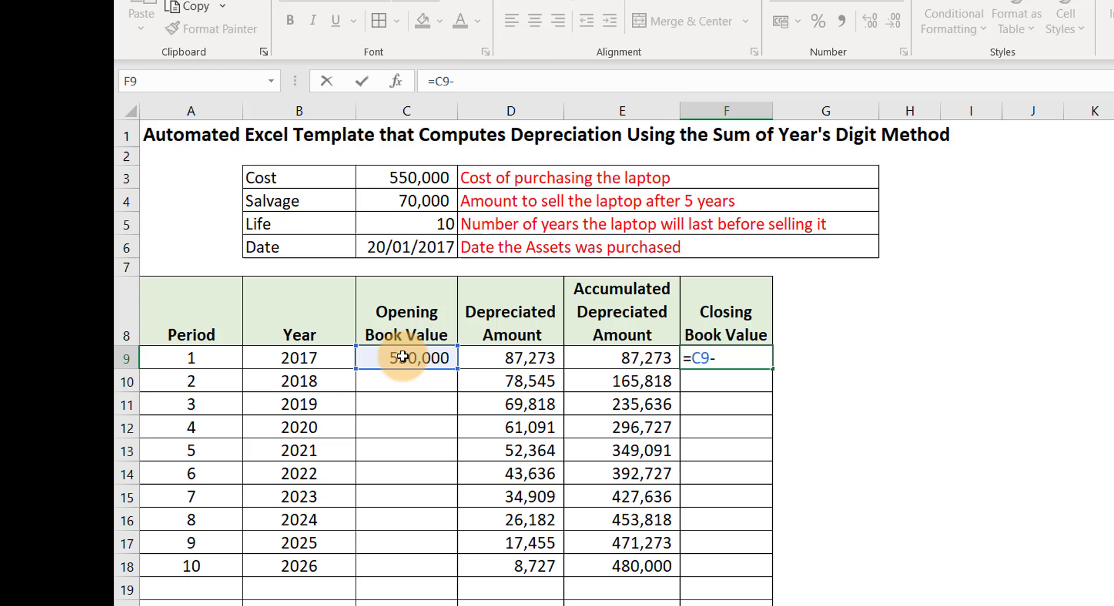
pyautogui.click(547, 362)
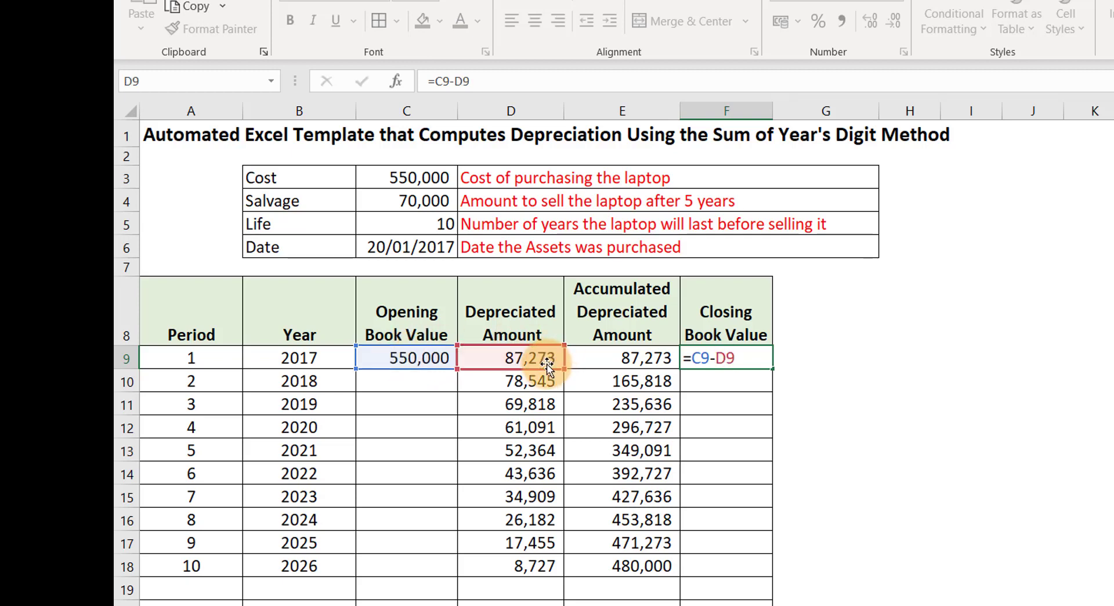
pyautogui.press('Return')
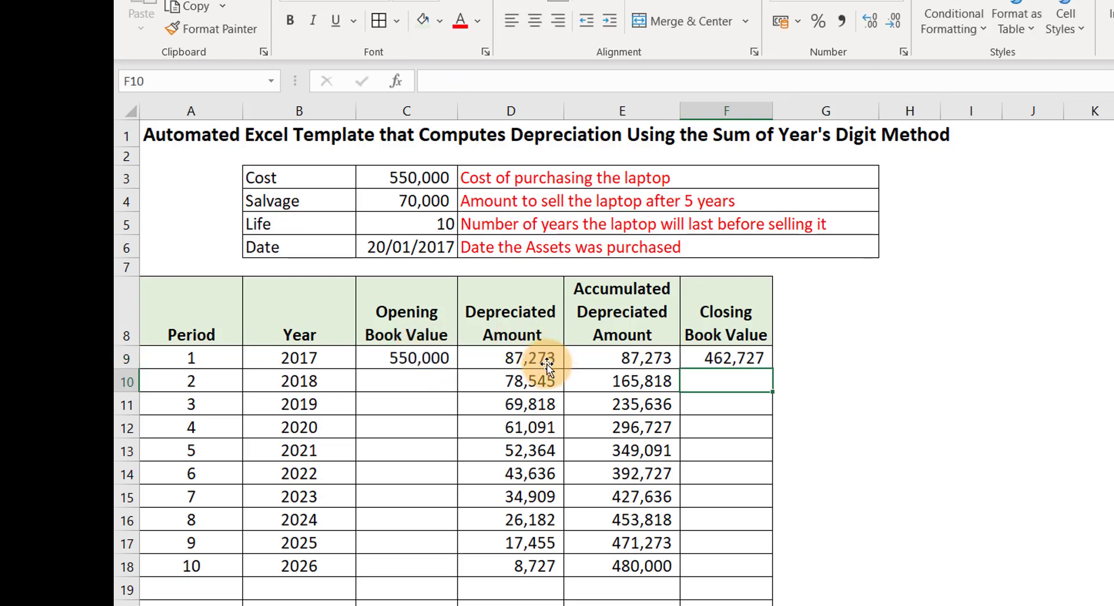
pyautogui.click(721, 362)
pyautogui.moveTo(773, 369); pyautogui.dragTo(772, 604)
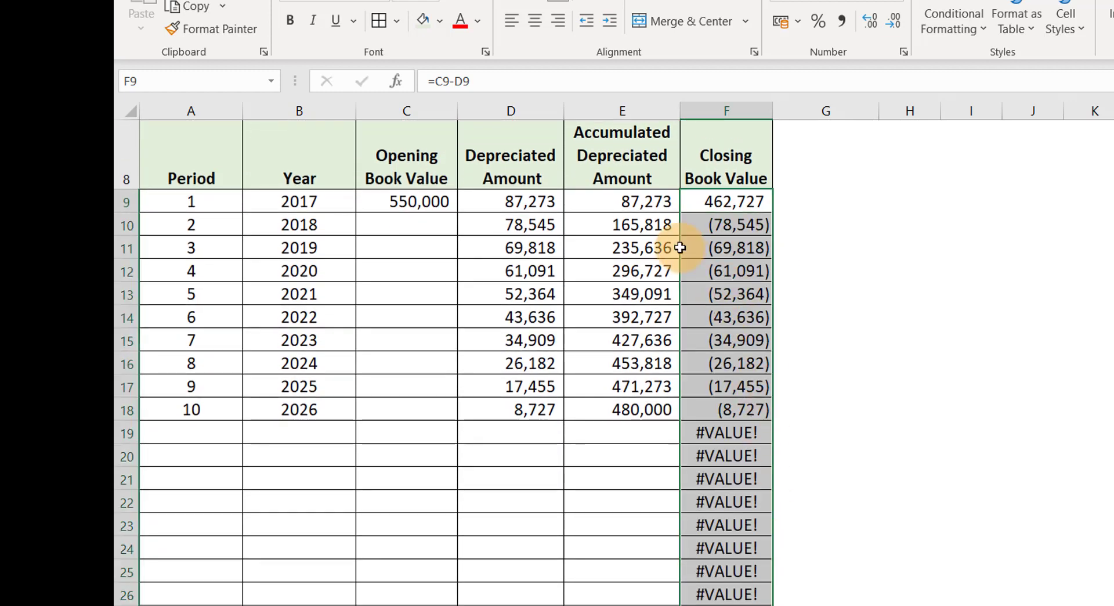
# Enter =F9 in C10 so the second period's Opening Book Value takes the first period's Closing Book Value.
pyautogui.click(389, 225)
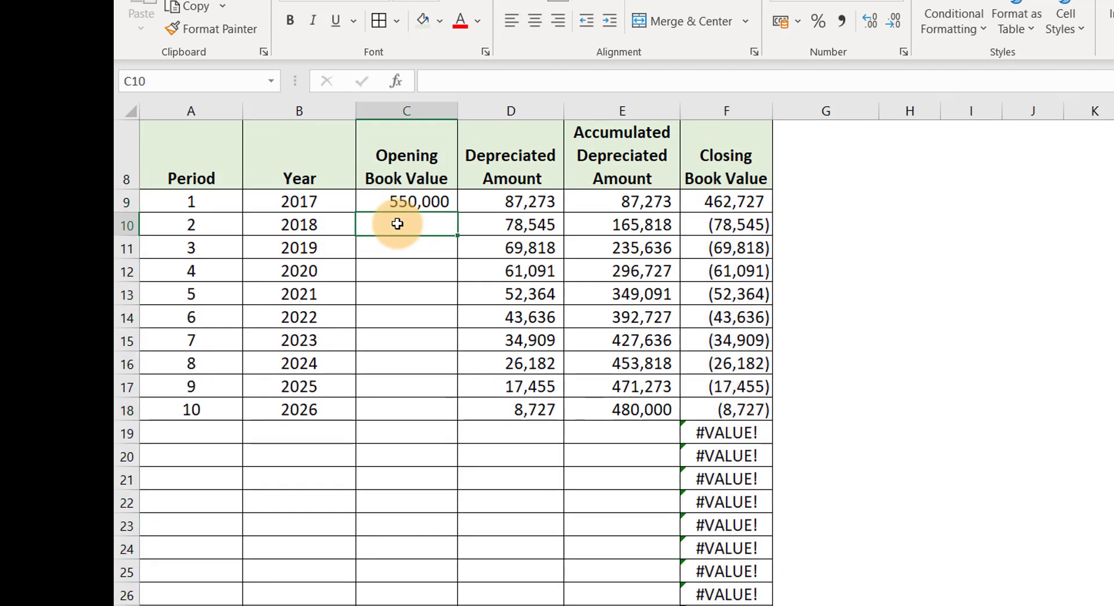
pyautogui.click(752, 203)
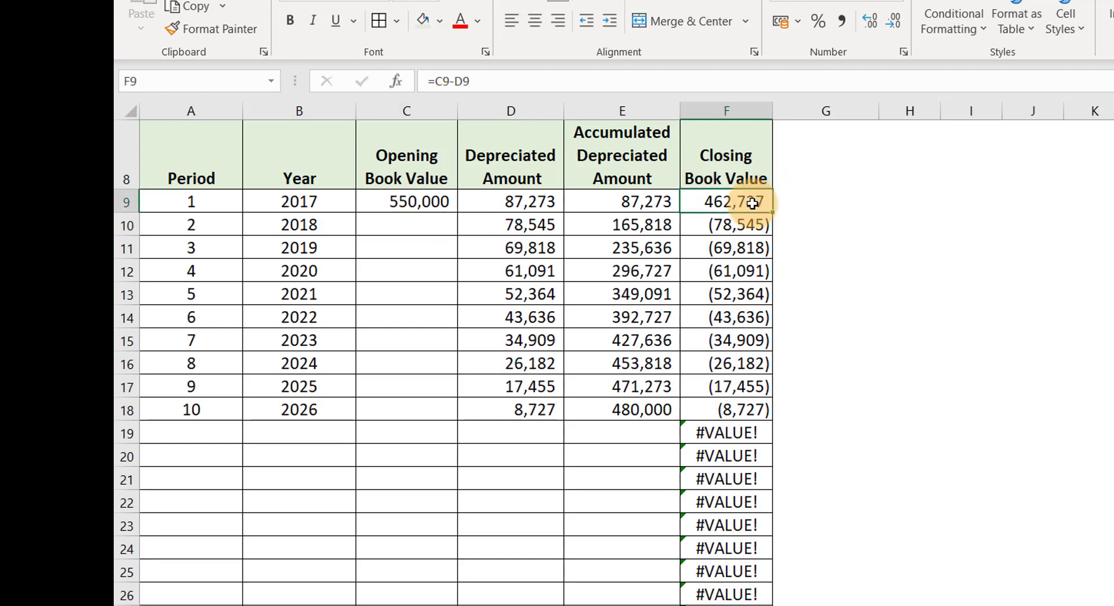
pyautogui.click(396, 228)
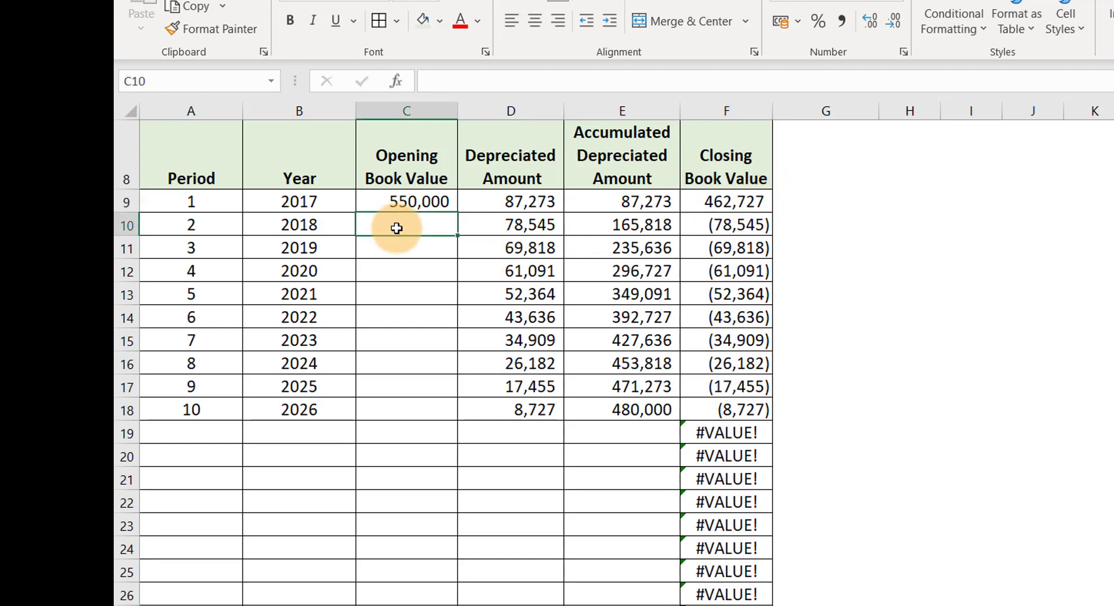
pyautogui.write('=')
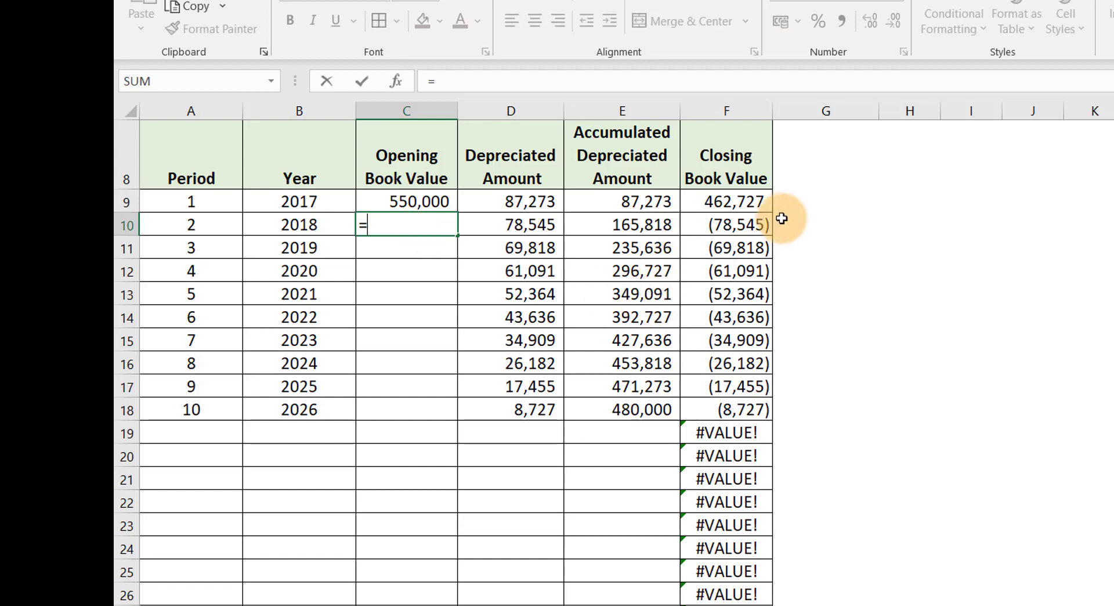
pyautogui.click(739, 205)
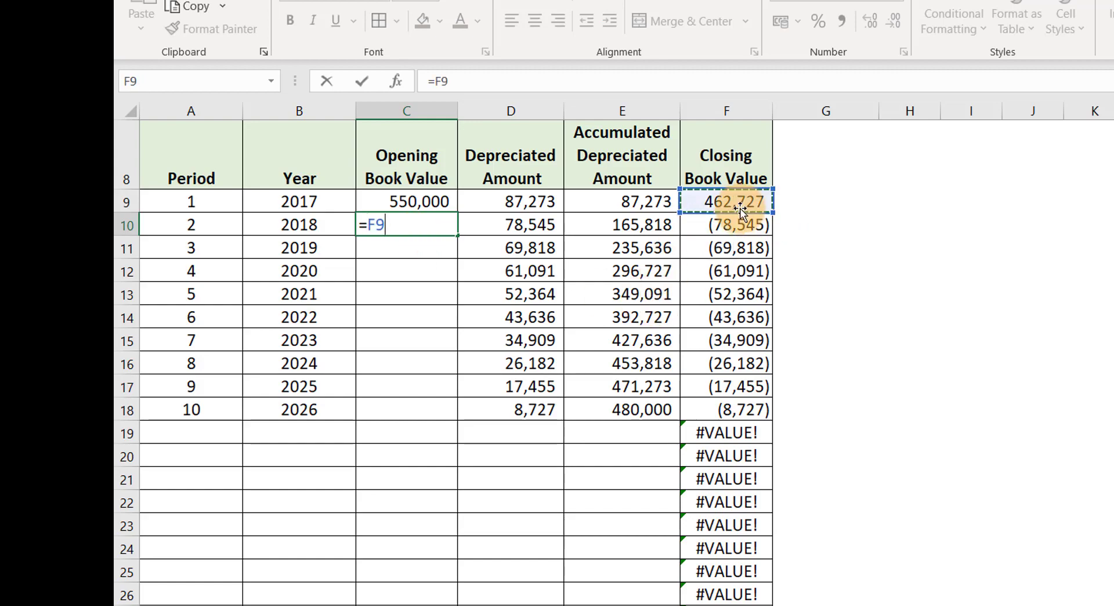
pyautogui.press('Return')
pyautogui.scroll(3, 684, 302)
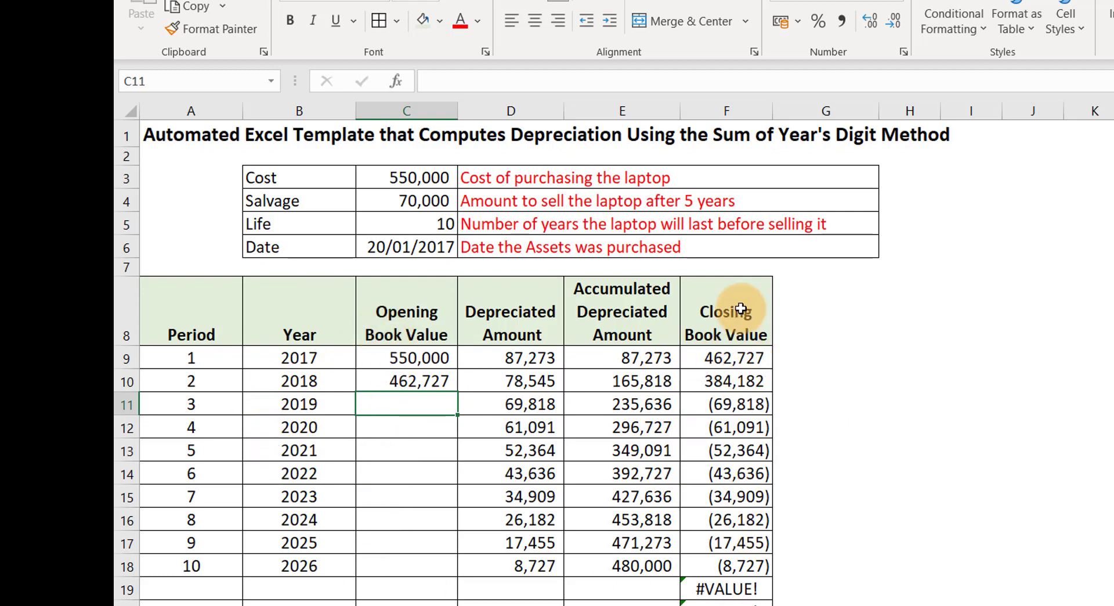
# Change the Closing Book Value formula in F9 to =IF(COUNT(A9)<1,"",C9-D9).
pyautogui.click(730, 355)
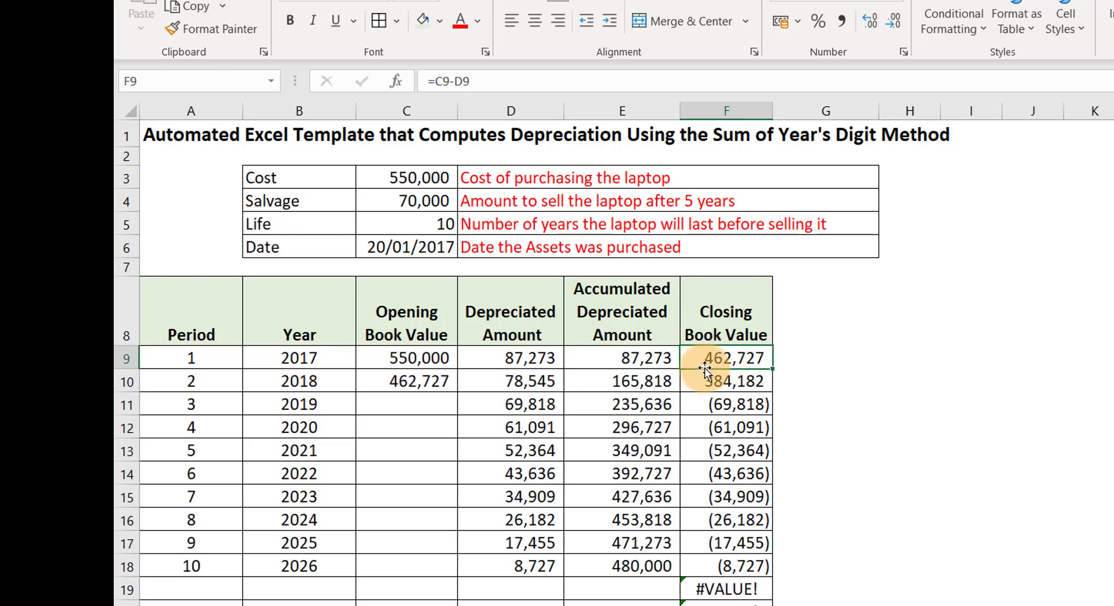
pyautogui.doubleClick(709, 359)
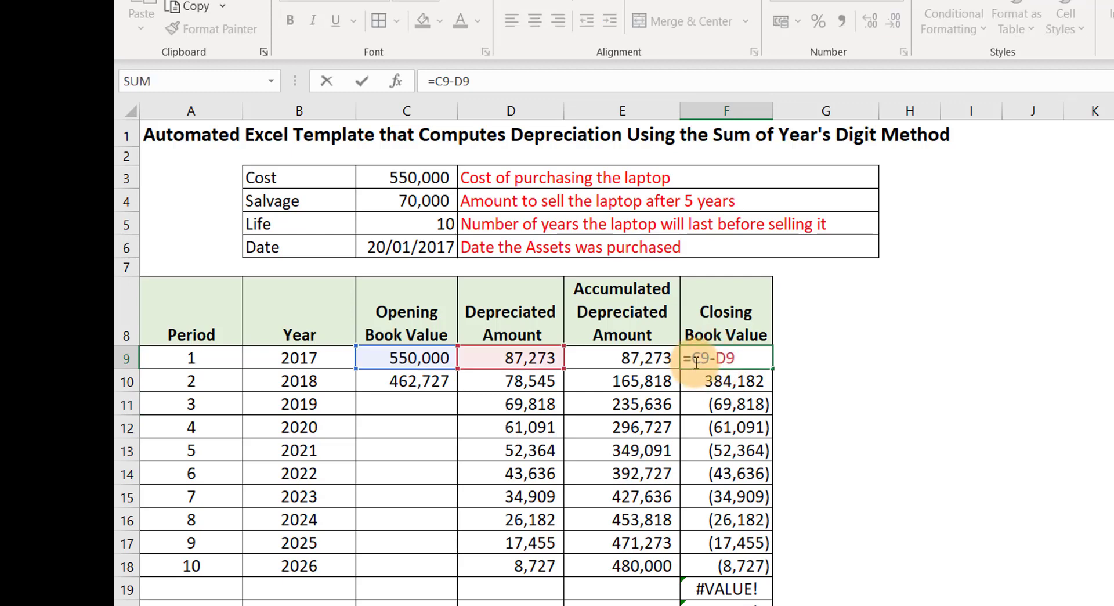
pyautogui.write('IF(count')
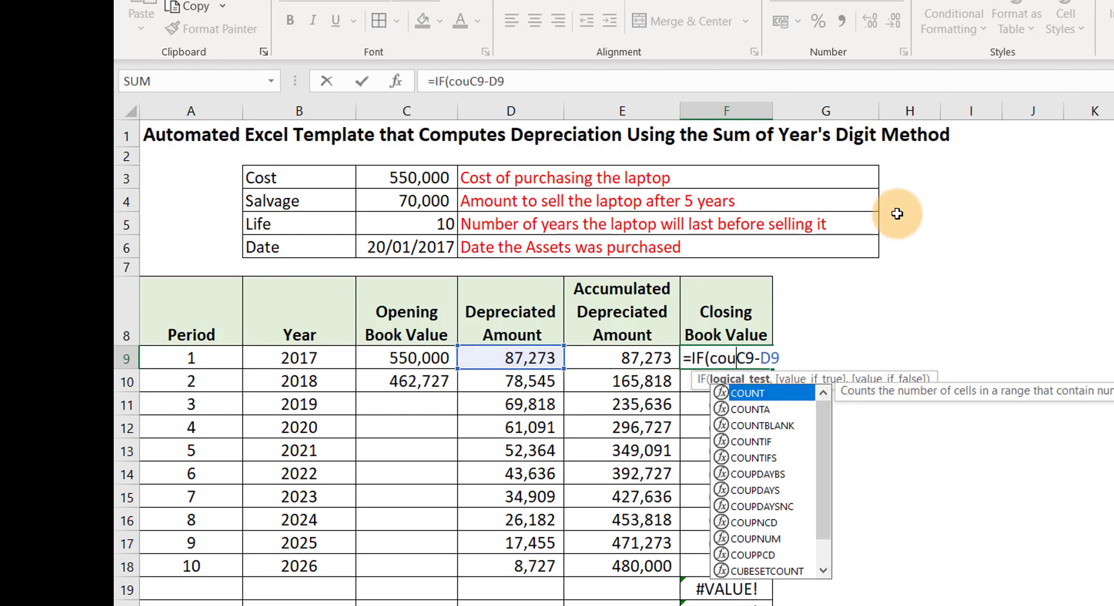
pyautogui.press('Tab')
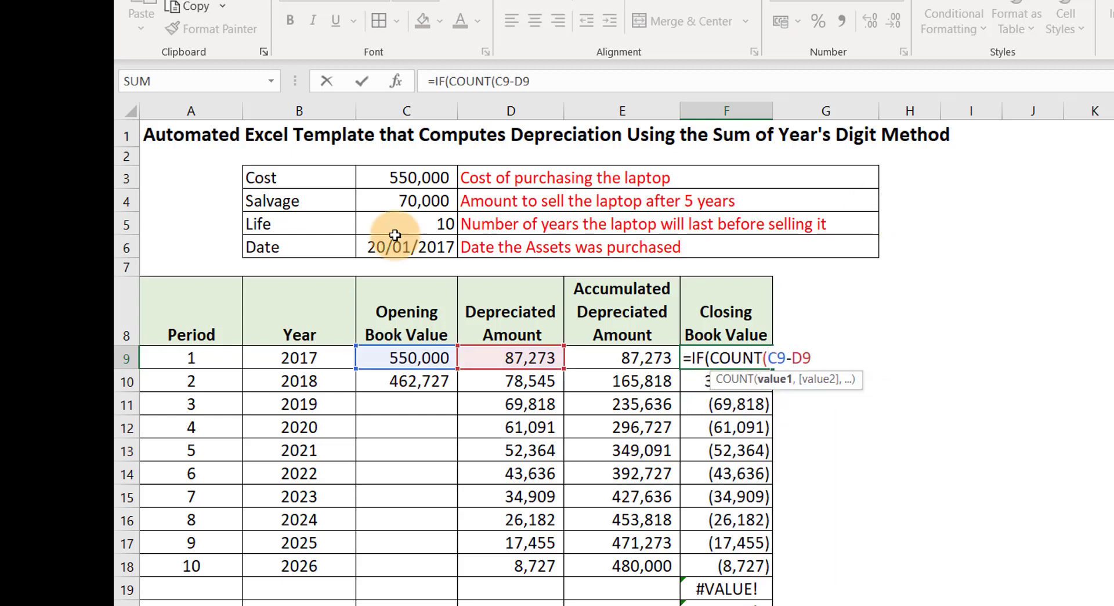
pyautogui.click(186, 352)
pyautogui.write(')')
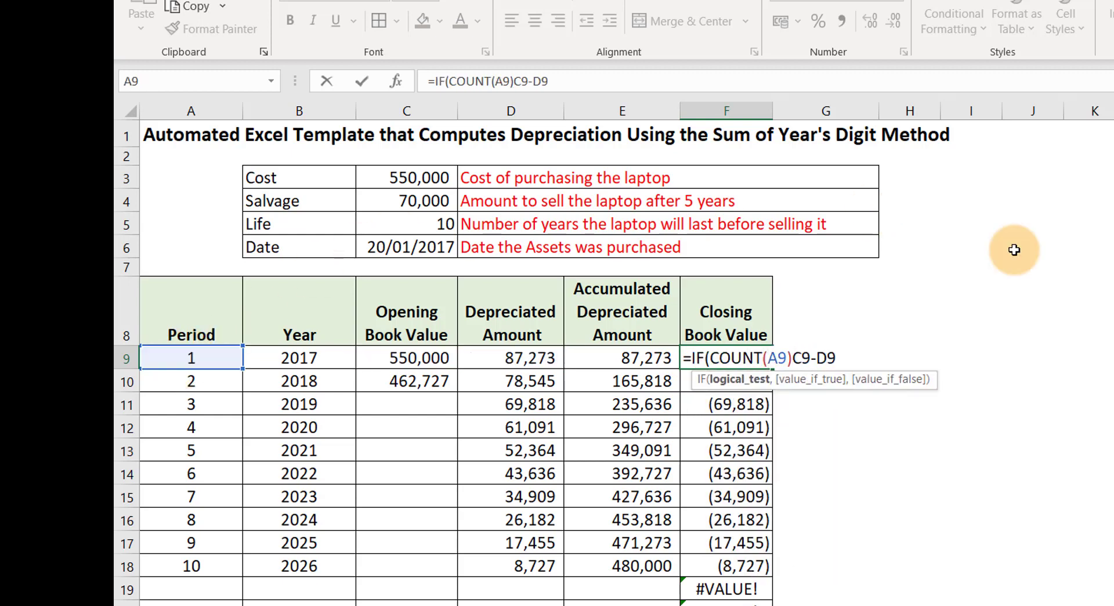
pyautogui.write('<1,')
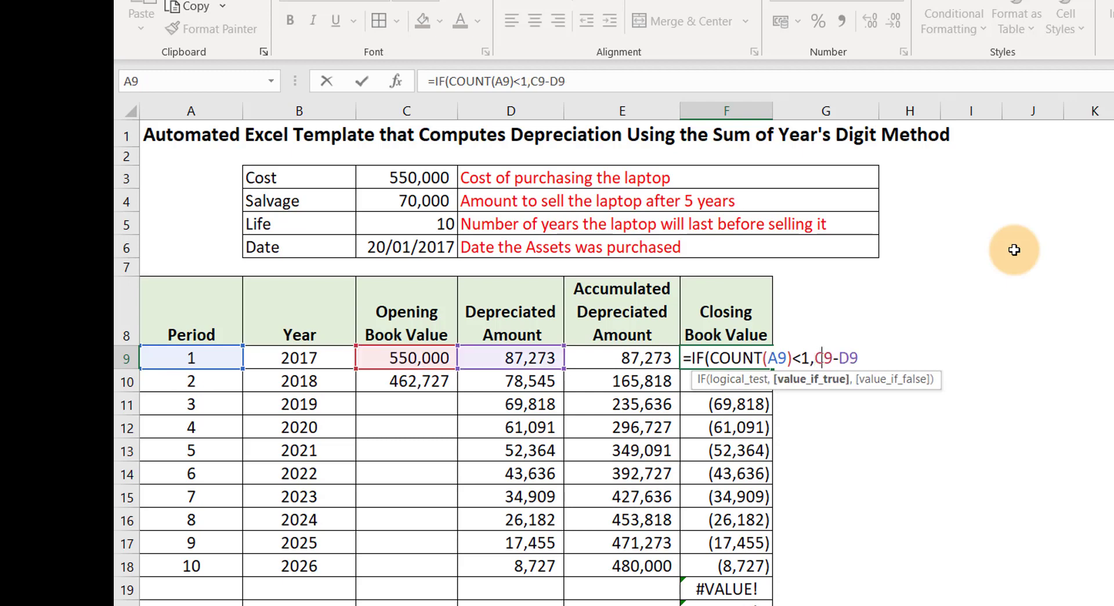
pyautogui.write('"",C9-D9')
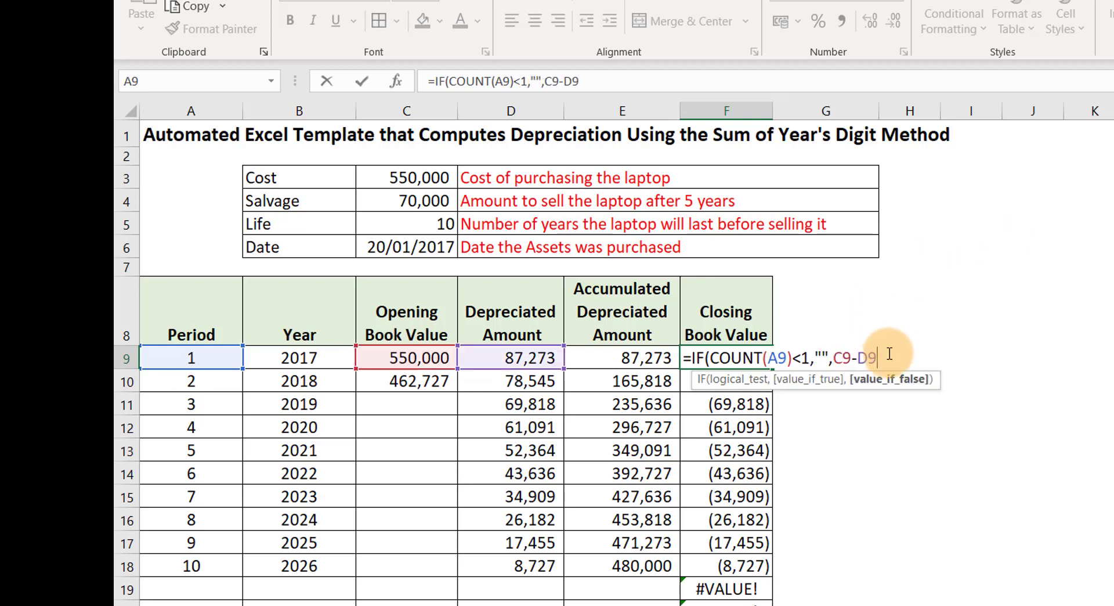
pyautogui.write(')')
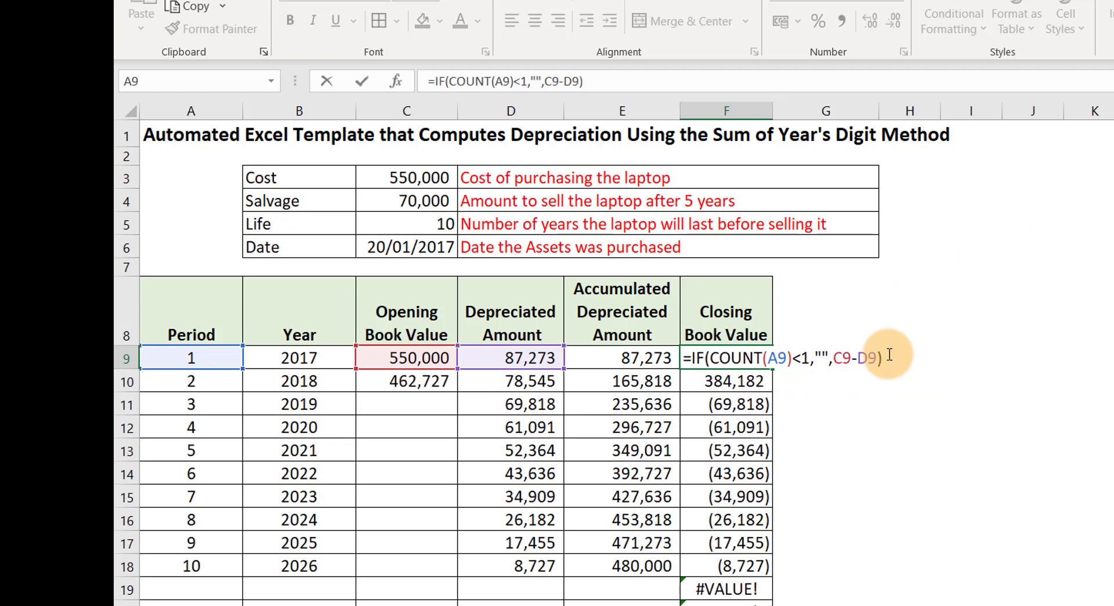
pyautogui.press('Return')
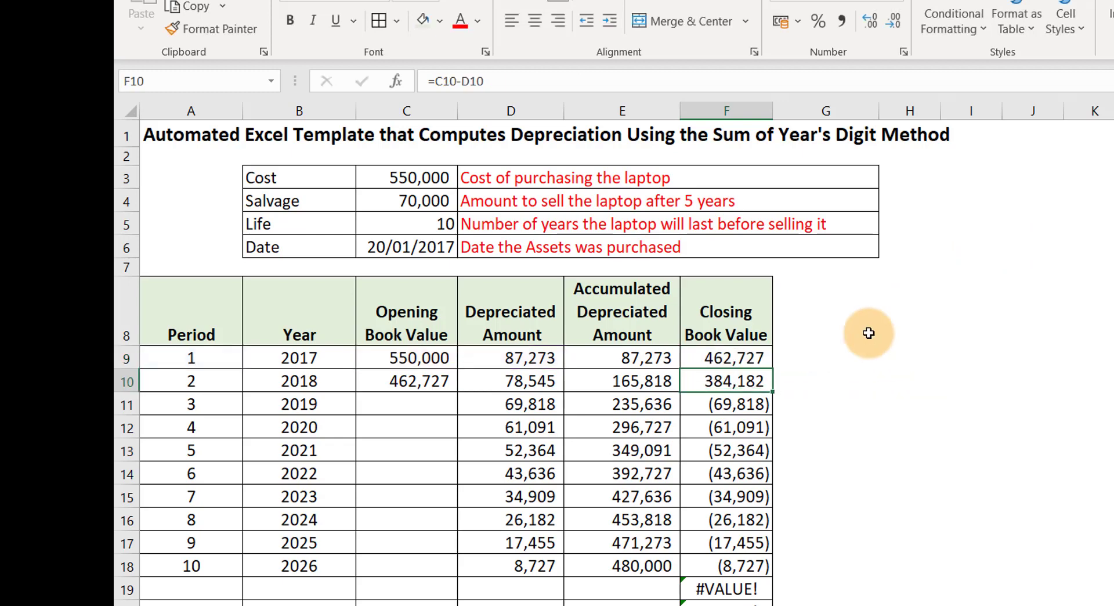
# Copy the COUNT-based Closing Book Value formula from F9 down through F28.
pyautogui.click(729, 362)
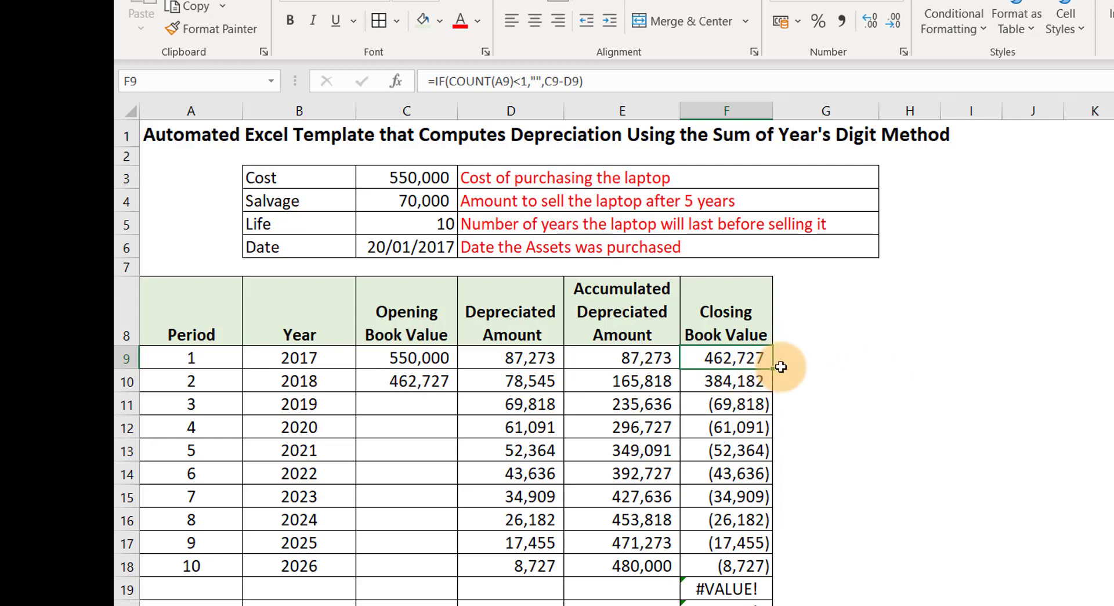
pyautogui.moveTo(772, 369); pyautogui.dragTo(754, 574)
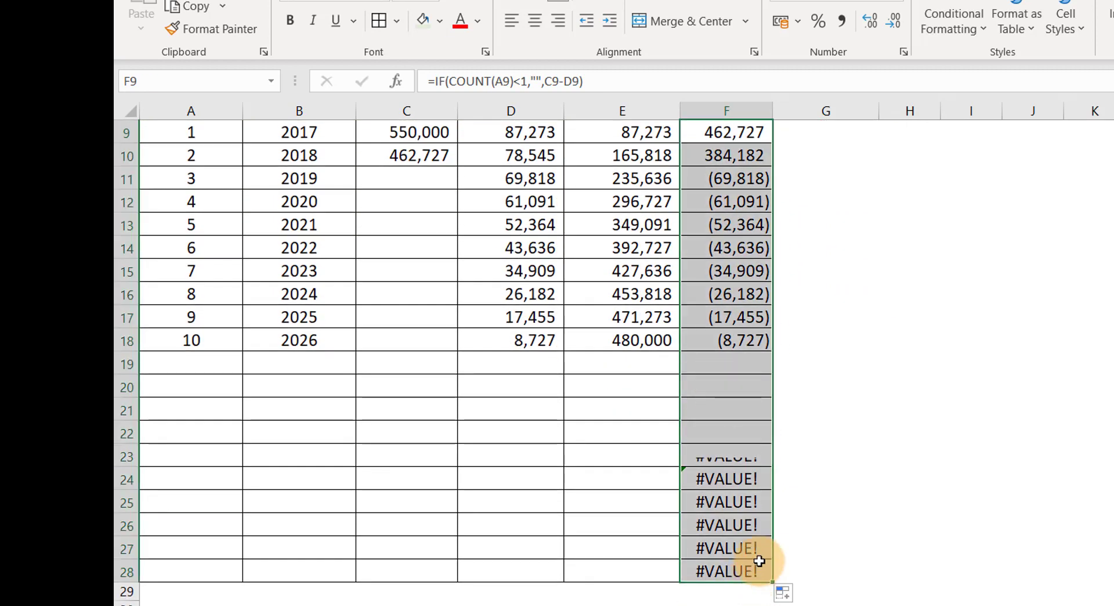
pyautogui.scroll(3, 707, 250)
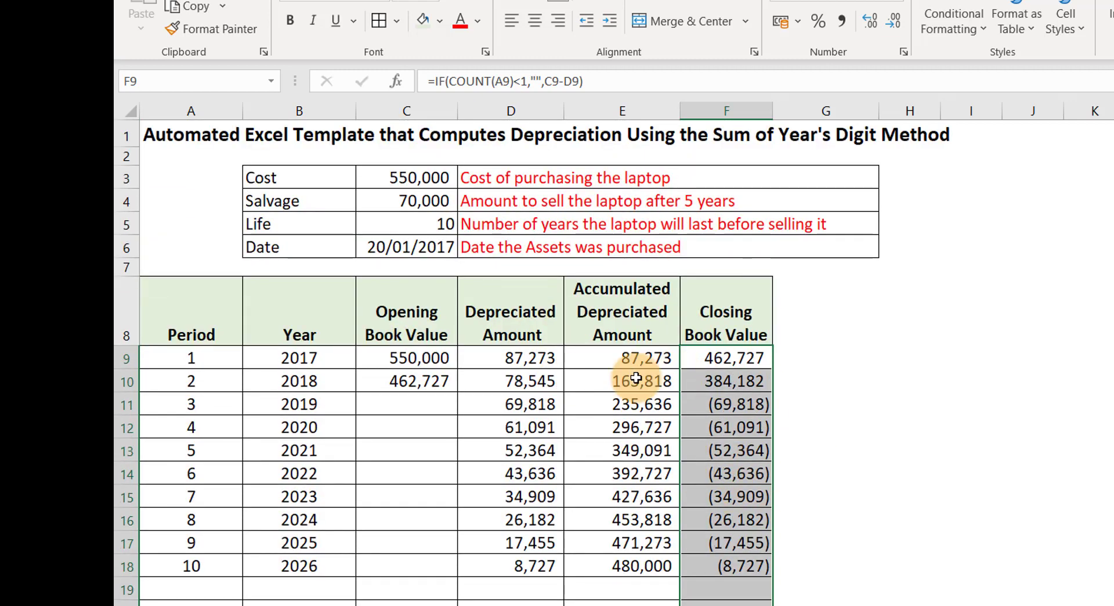
# Change the second period's Opening Book Value formula in C10 to =IF(F9<=$C$4,"",F9), with the Salvage reference absolute.
pyautogui.click(405, 394)
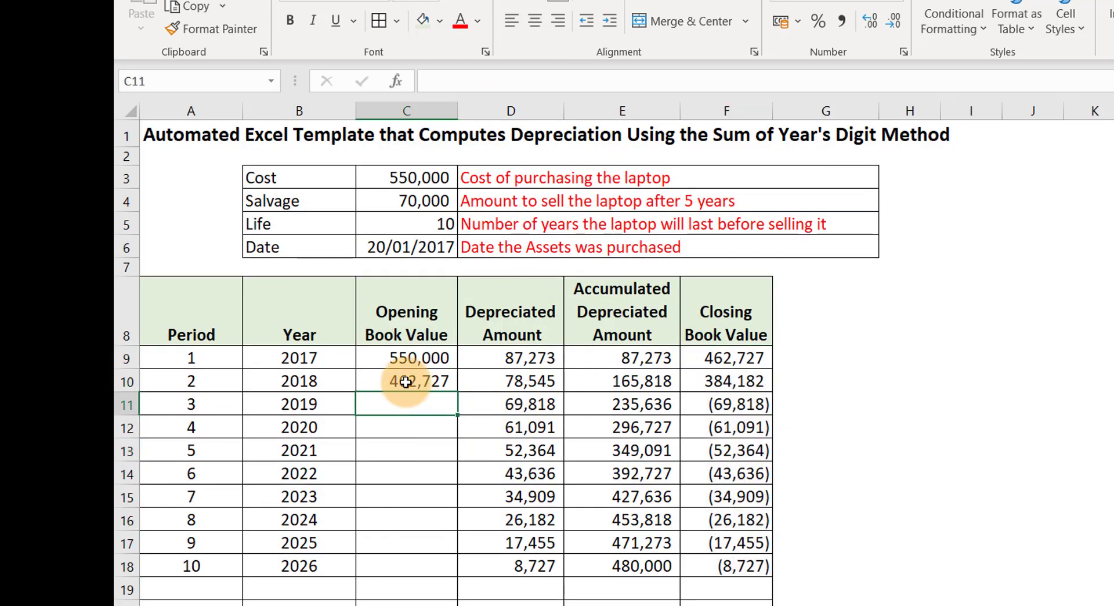
pyautogui.click(406, 382)
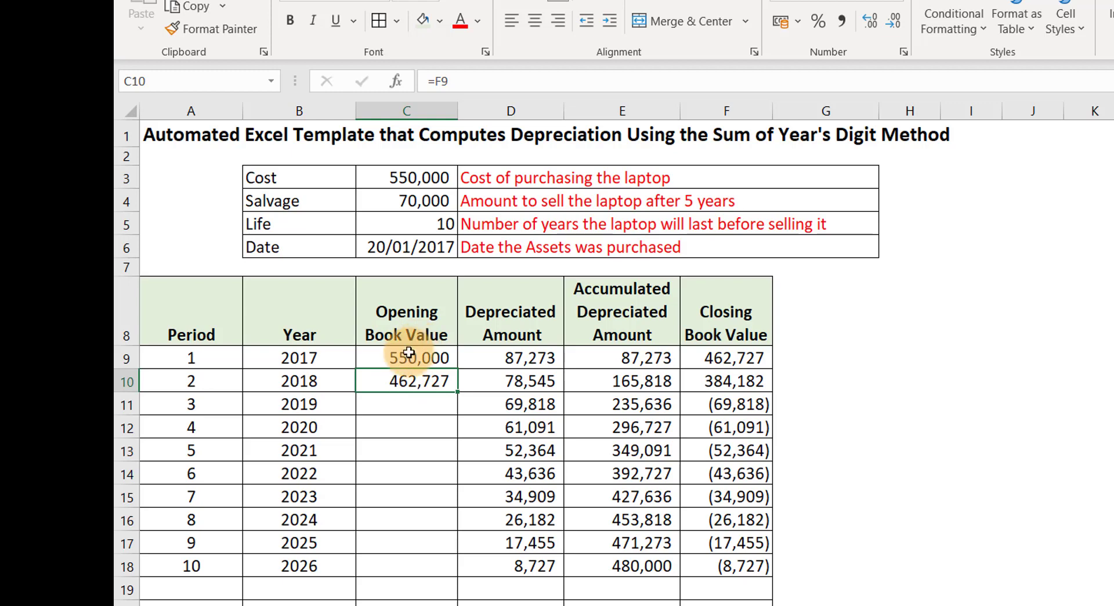
pyautogui.click(406, 358)
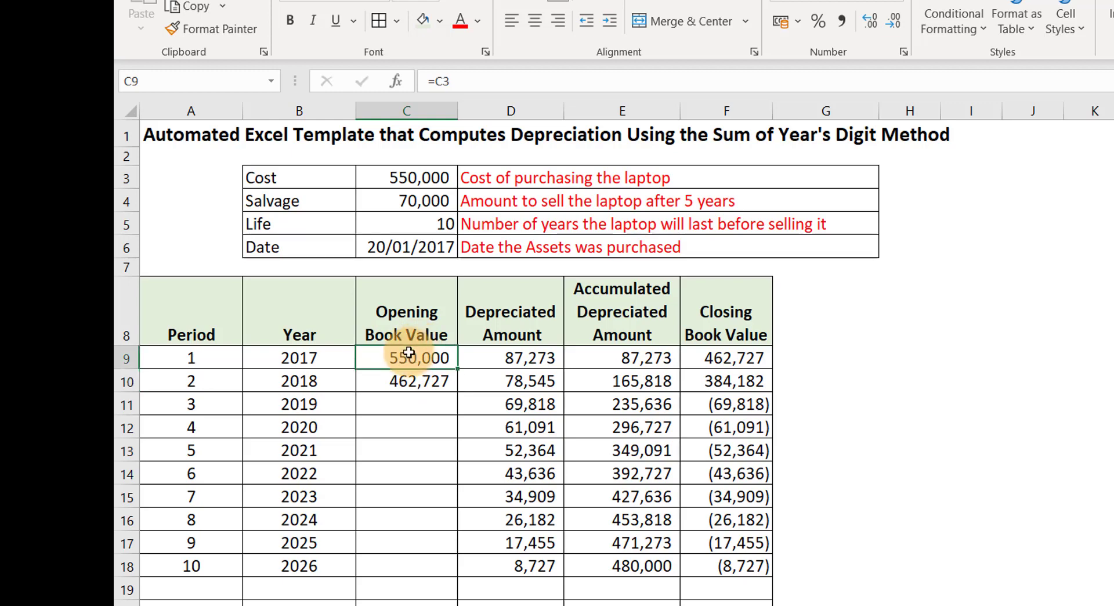
pyautogui.click(383, 381)
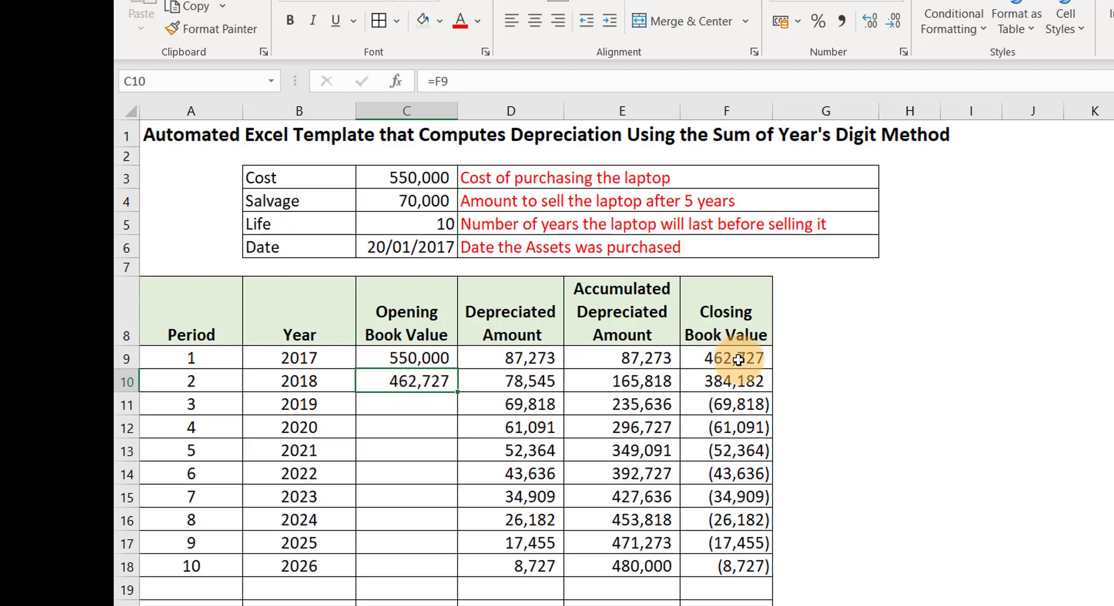
pyautogui.doubleClick(394, 382)
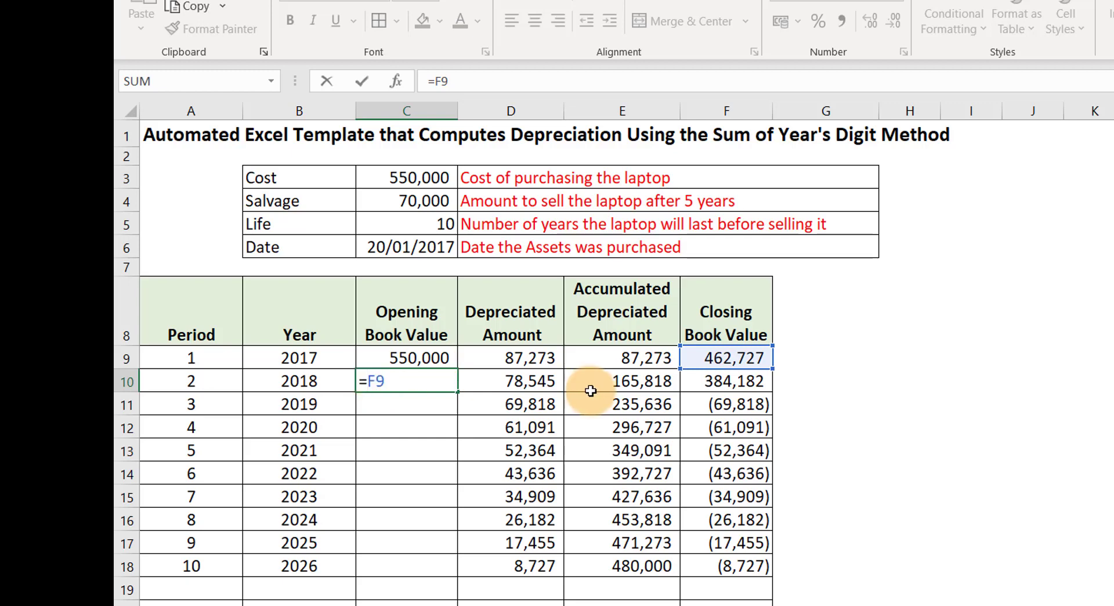
pyautogui.write('if')
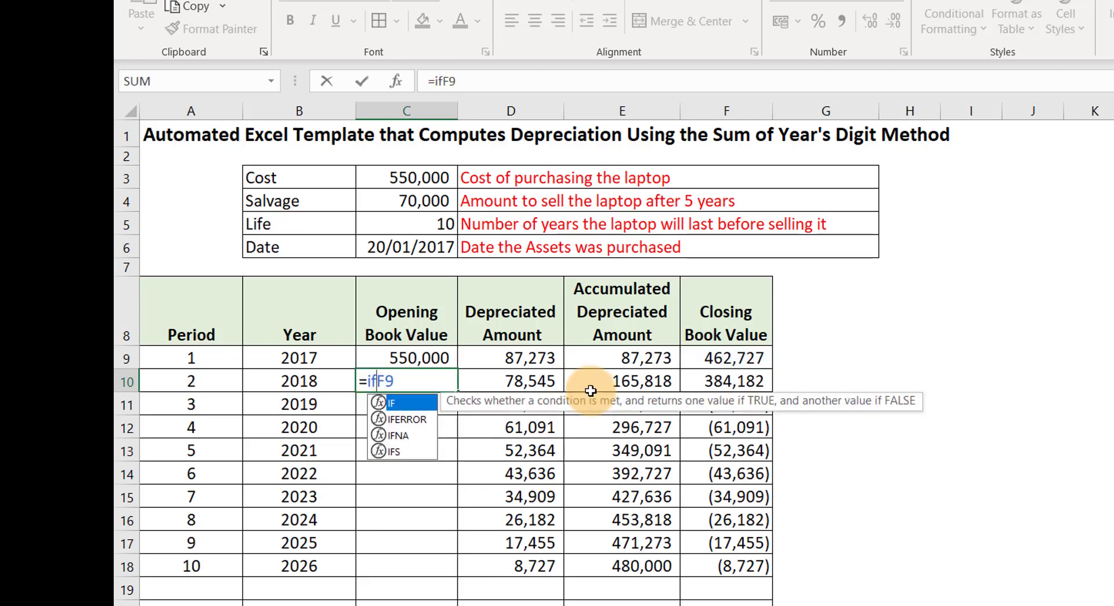
pyautogui.press('Tab')
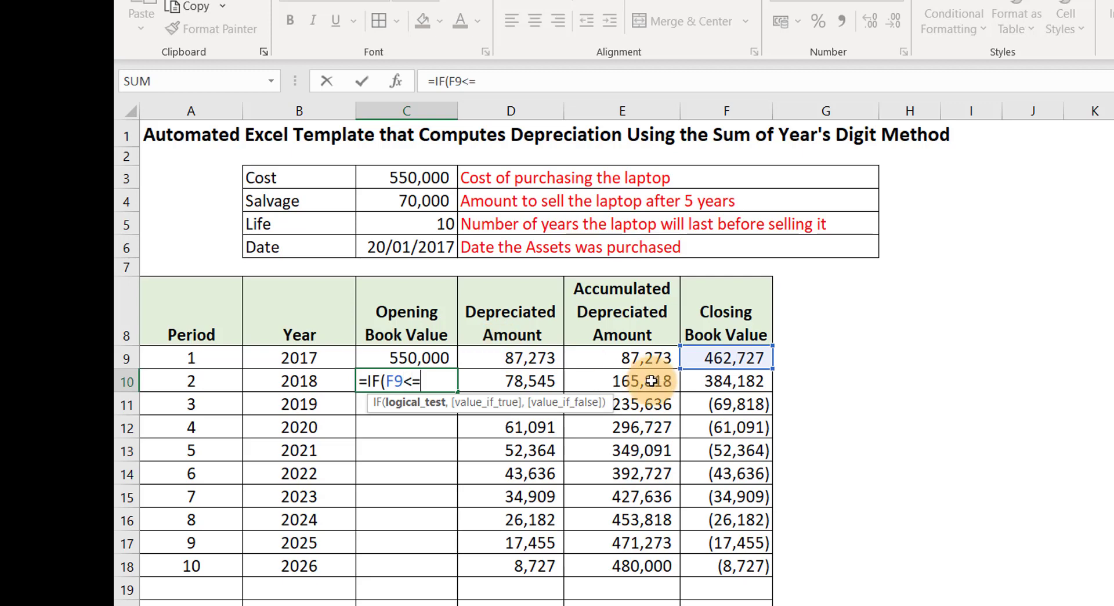
pyautogui.click(419, 200)
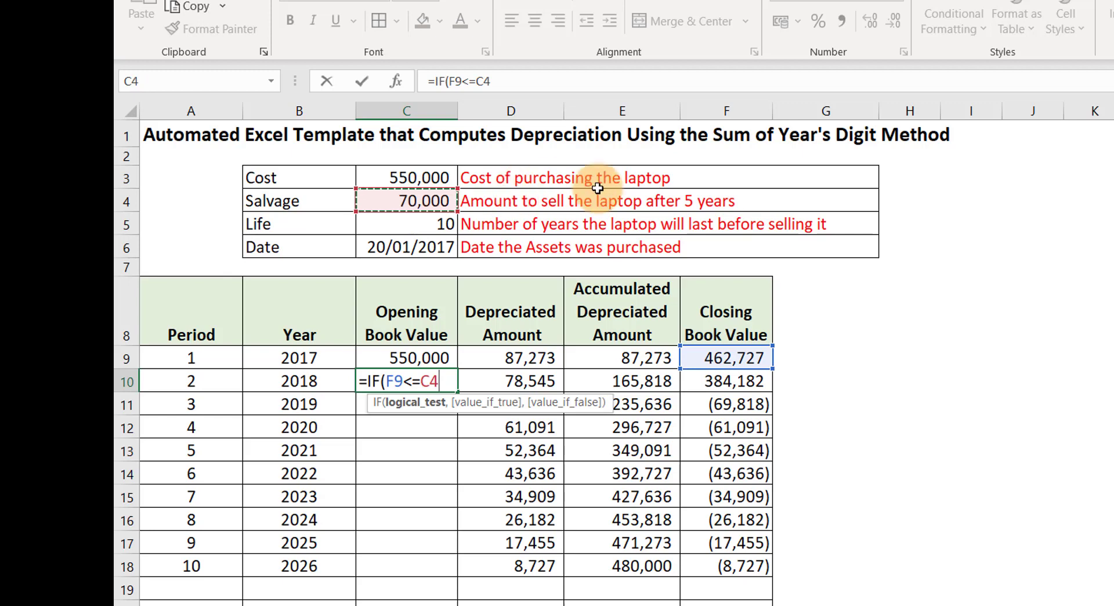
pyautogui.press('F4')
pyautogui.write(',')
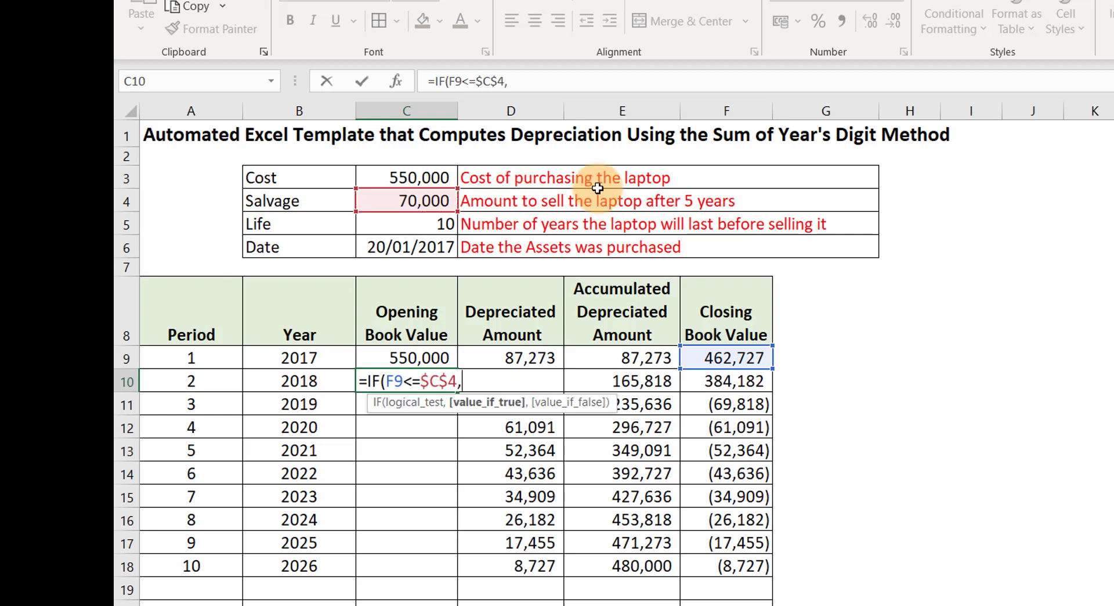
pyautogui.write('"",')
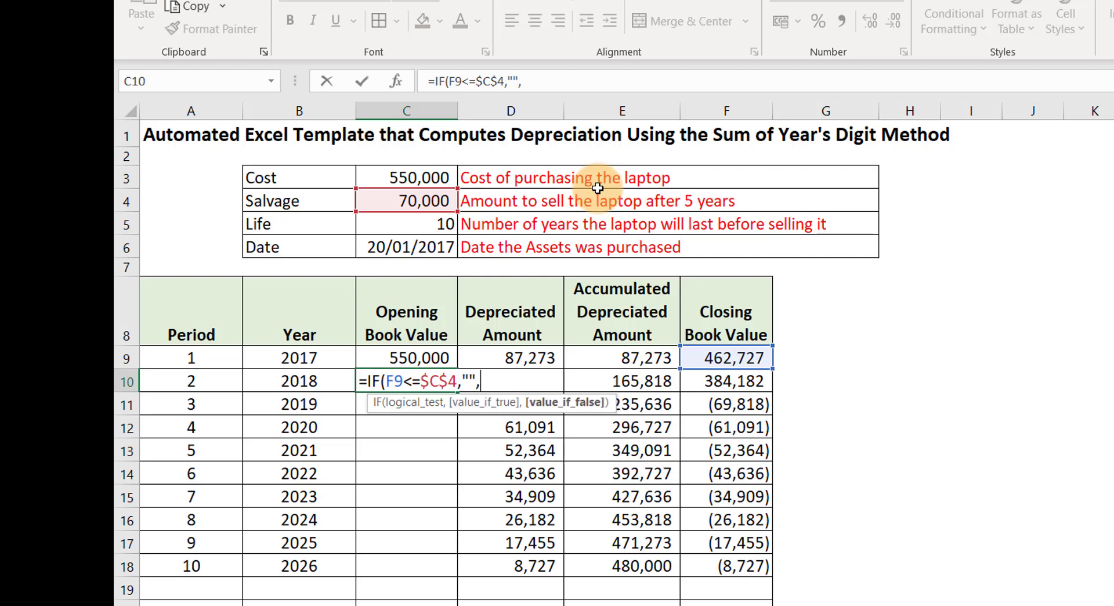
pyautogui.click(719, 361)
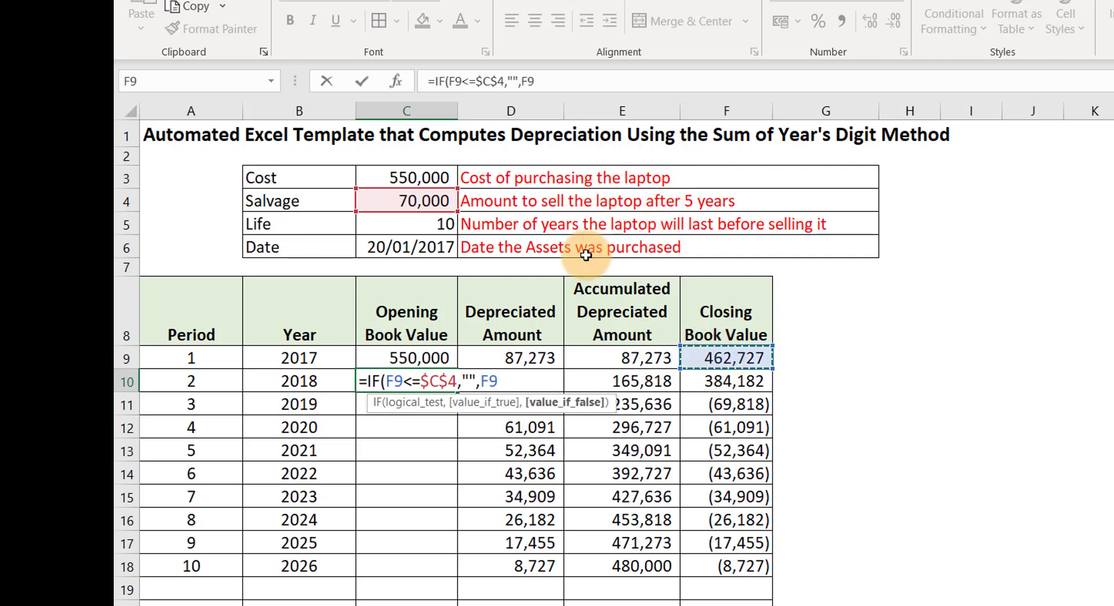
pyautogui.write(')')
pyautogui.press('Return')
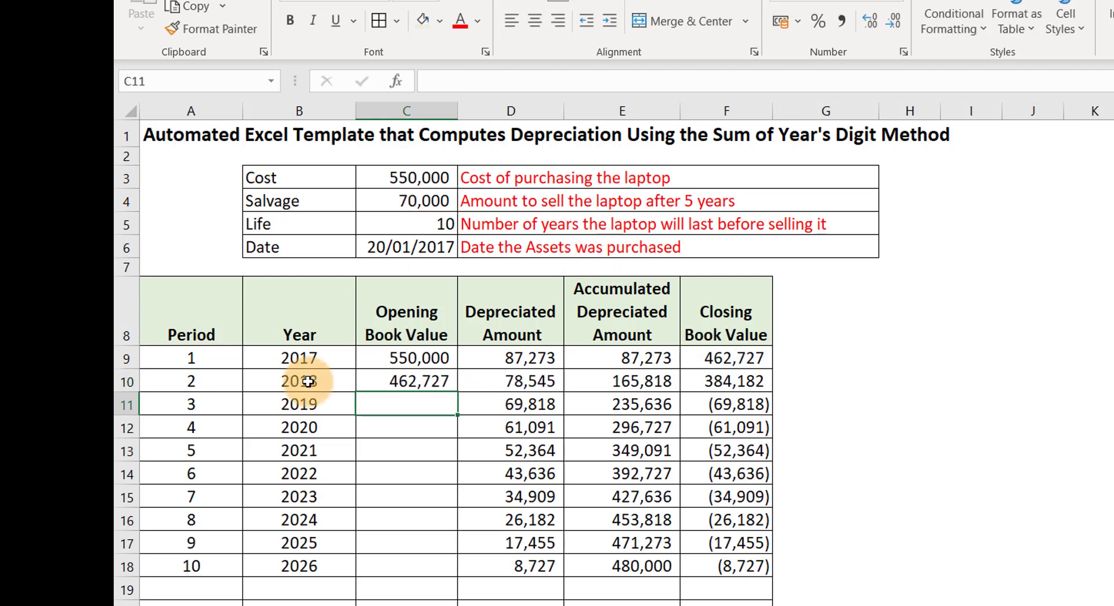
# Copy the Opening Book Value formula from C10 down the rest of the table's column and check the copied formula in C18.
pyautogui.click(427, 374)
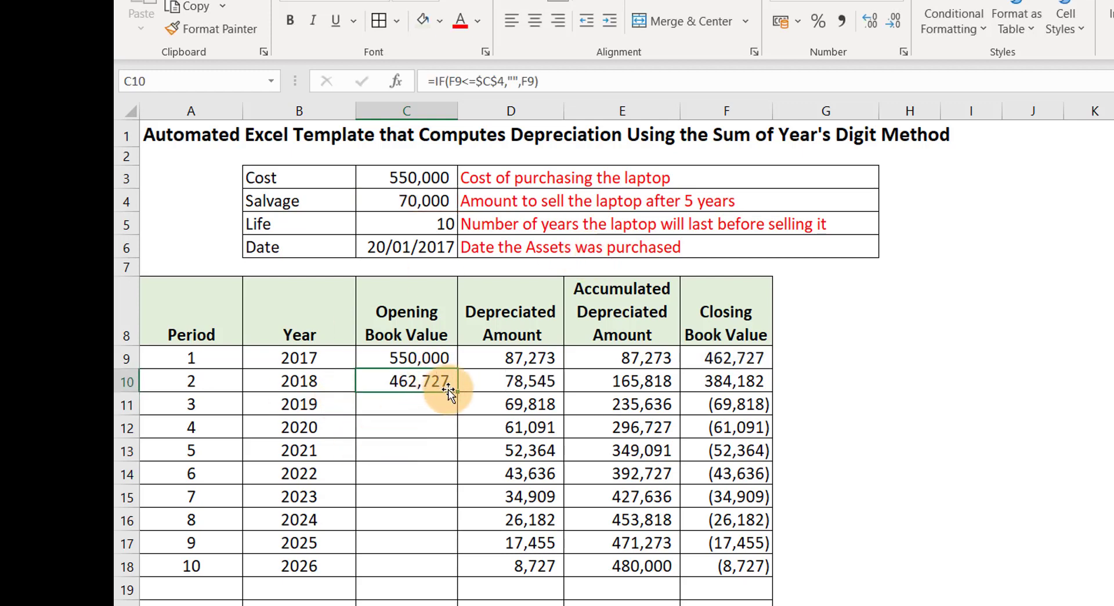
pyautogui.moveTo(458, 391); pyautogui.dragTo(398, 576)
pyautogui.scroll(3, 510, 333)
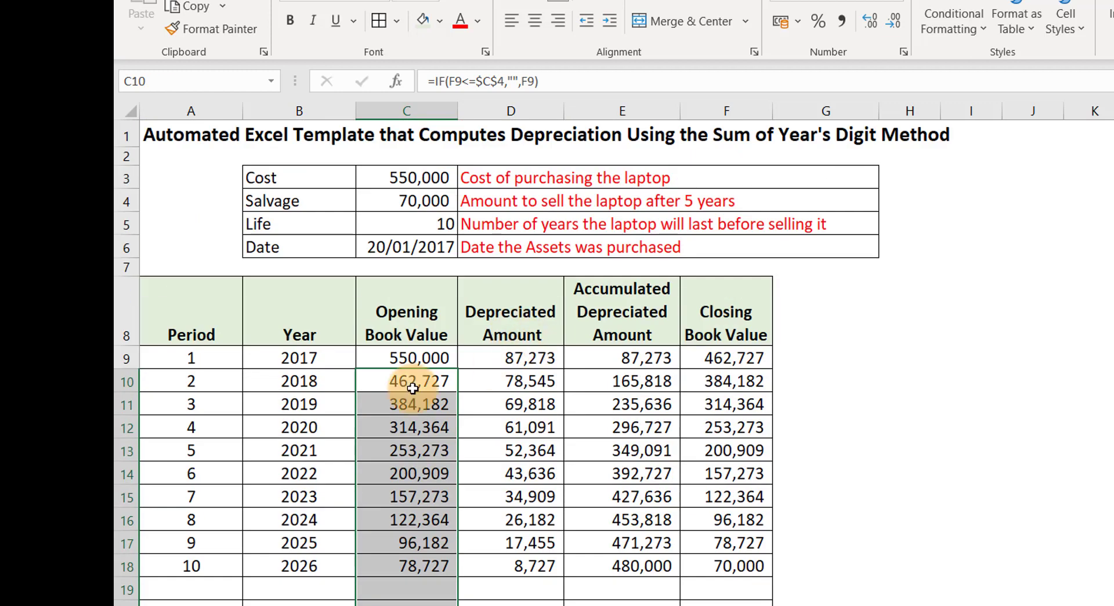
pyautogui.click(425, 567)
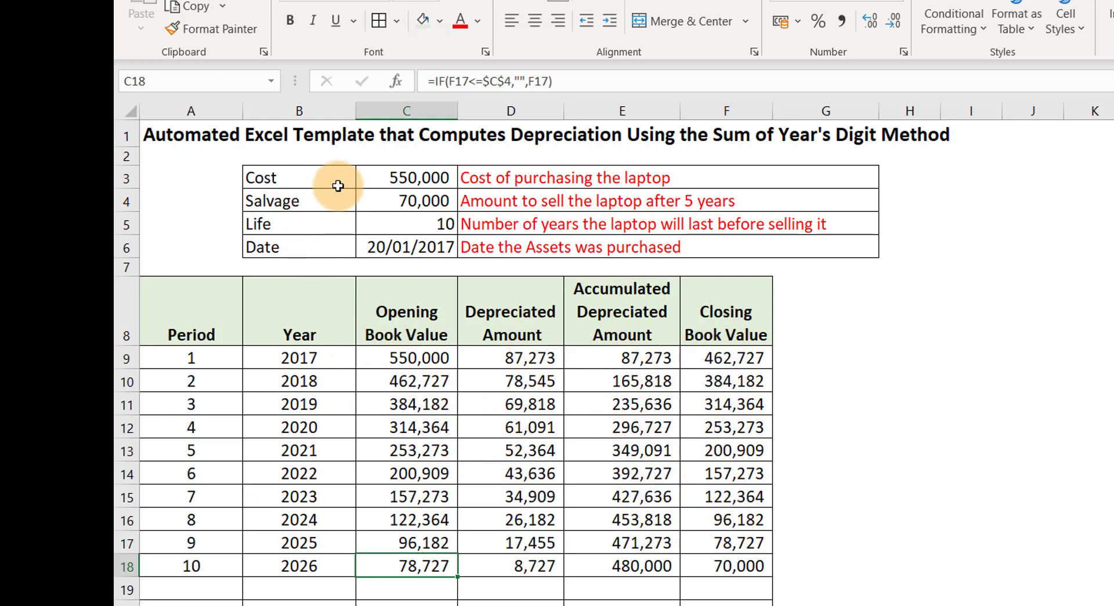
# Set the Life value in C5 to 15 and check the depreciation schedule down to its last period.
pyautogui.click(377, 222)
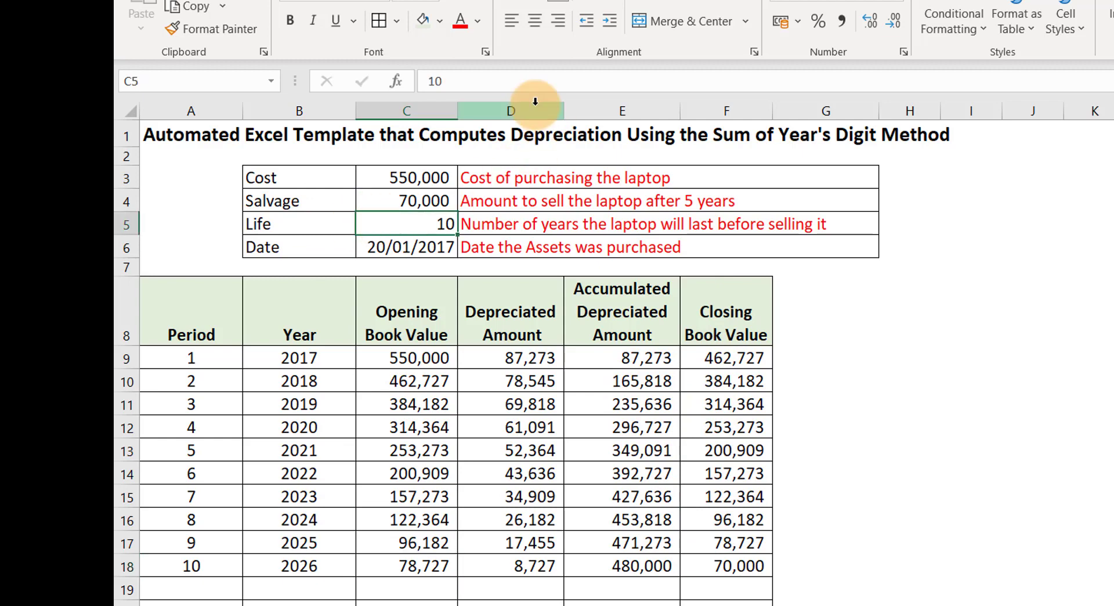
pyautogui.press('F2')
pyautogui.press('BackSpace')
pyautogui.press('Return')
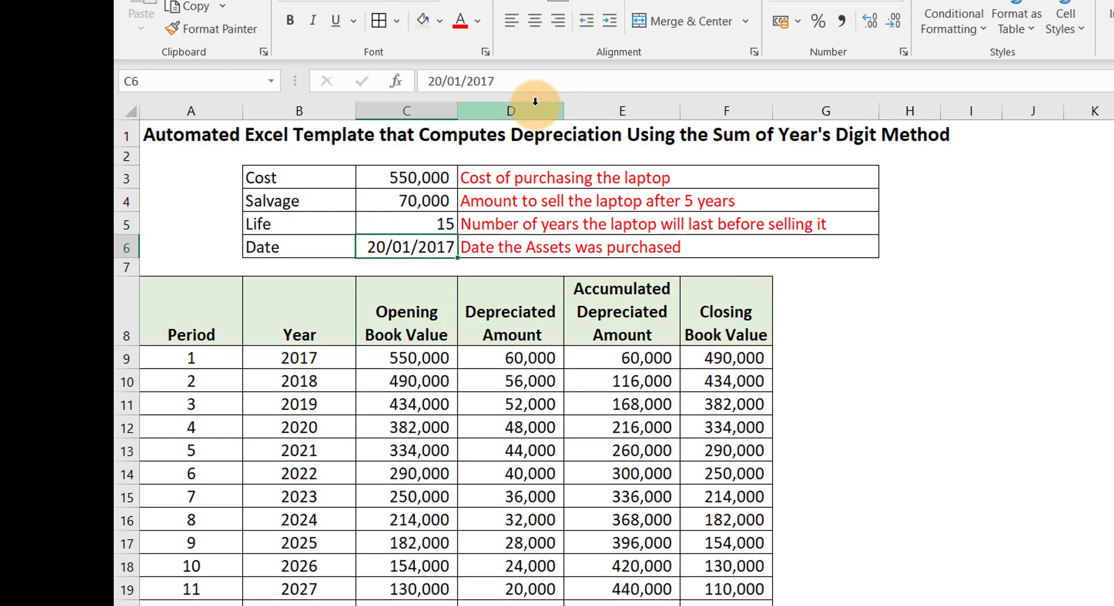
pyautogui.scroll(-3, 484, 298)
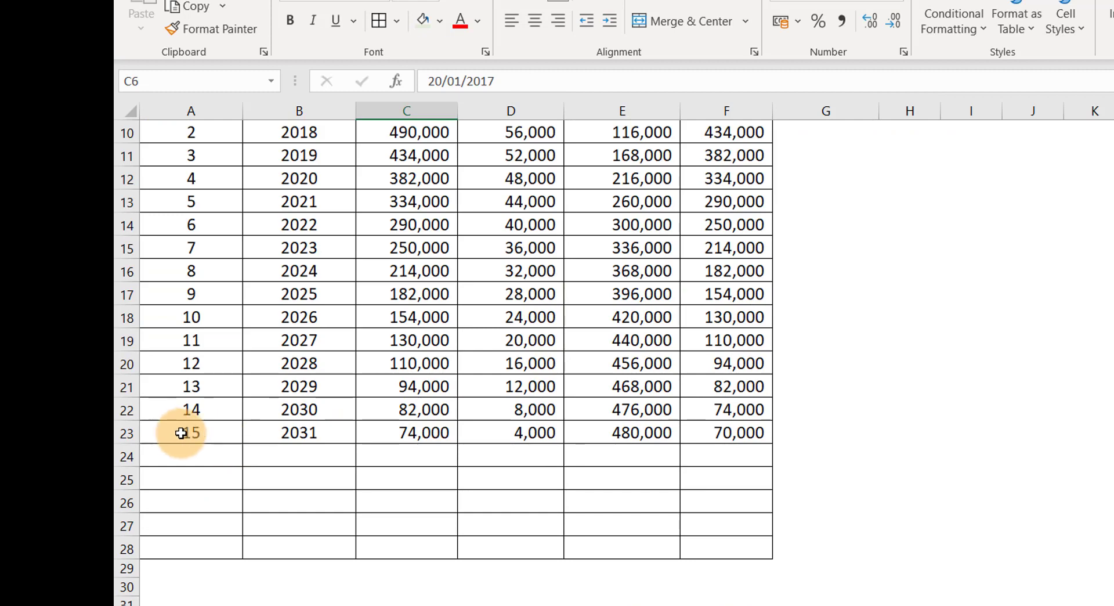
pyautogui.scroll(3, 638, 459)
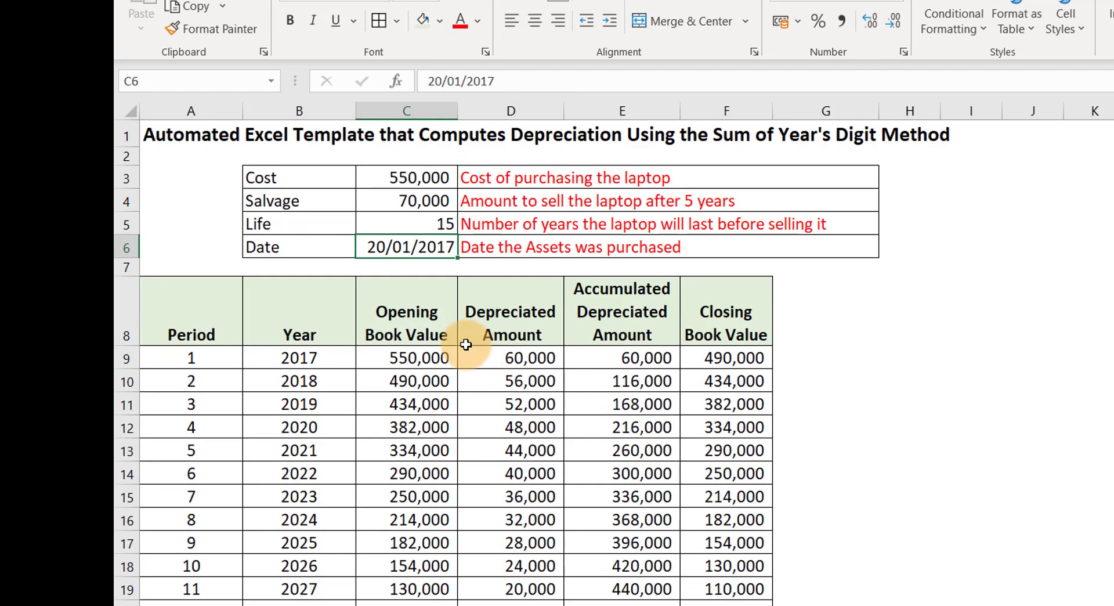